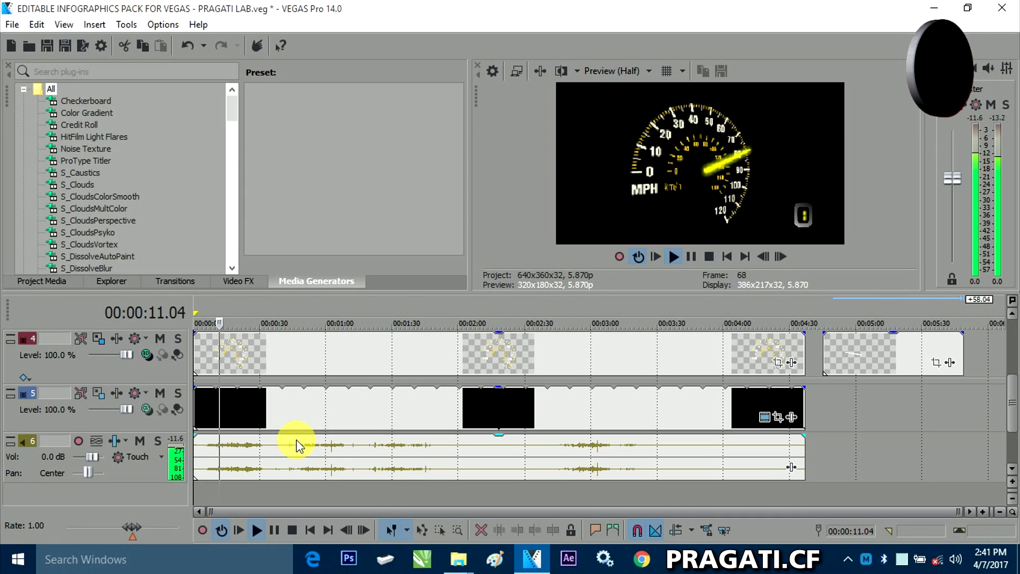
# - Stop playback and look over all the project's tracks, from the audio track up to track 1
pyautogui.press('space')
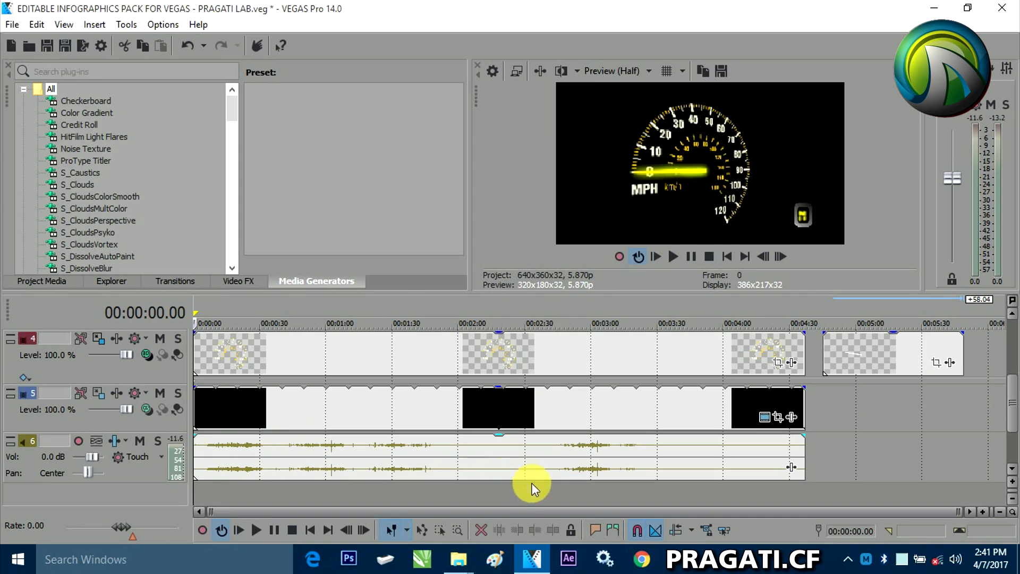
pyautogui.scroll(1, 1011, 405)
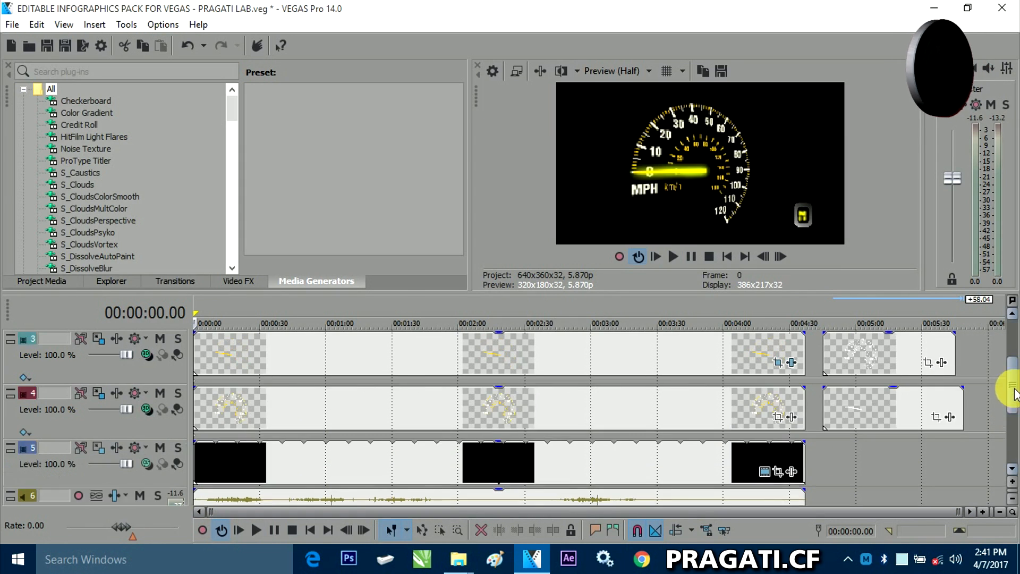
pyautogui.scroll(2, 1012, 405)
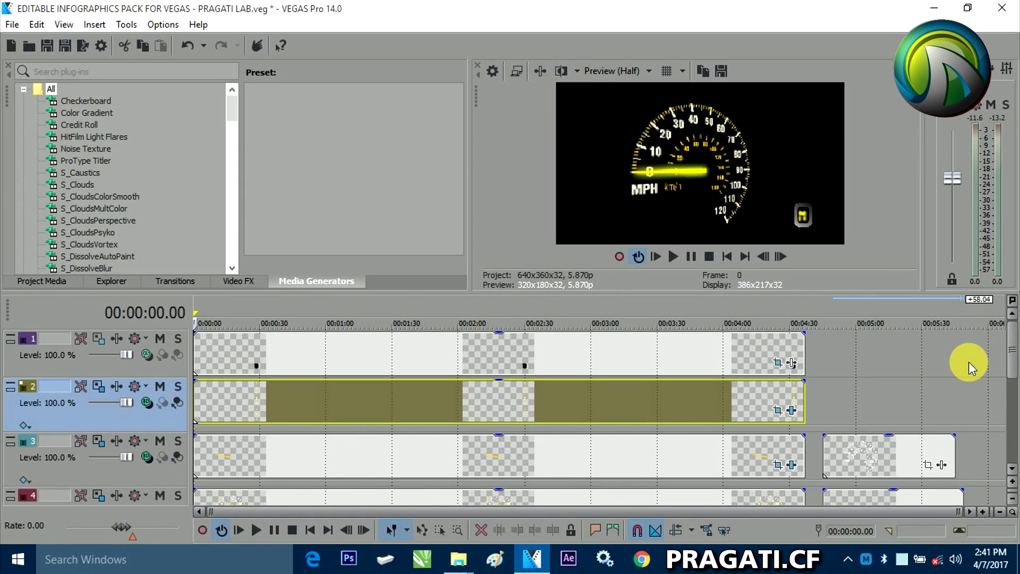
pyautogui.scroll(-3, 1009, 404)
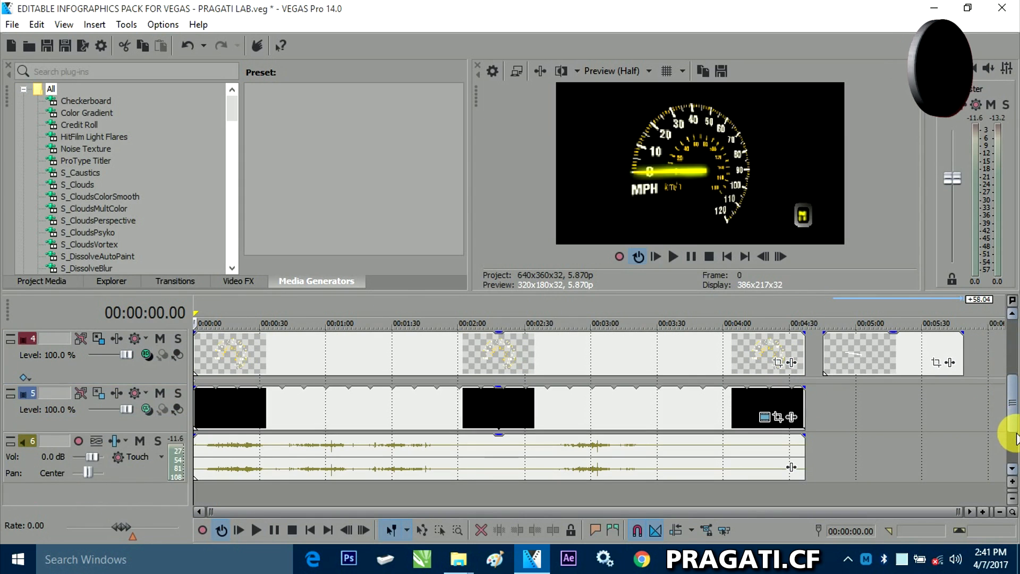
# - Place the playhead at 00:00:59.04 on track 5's background event, and mute and unmute track 5 to check its contribution
pyautogui.click(332, 410)
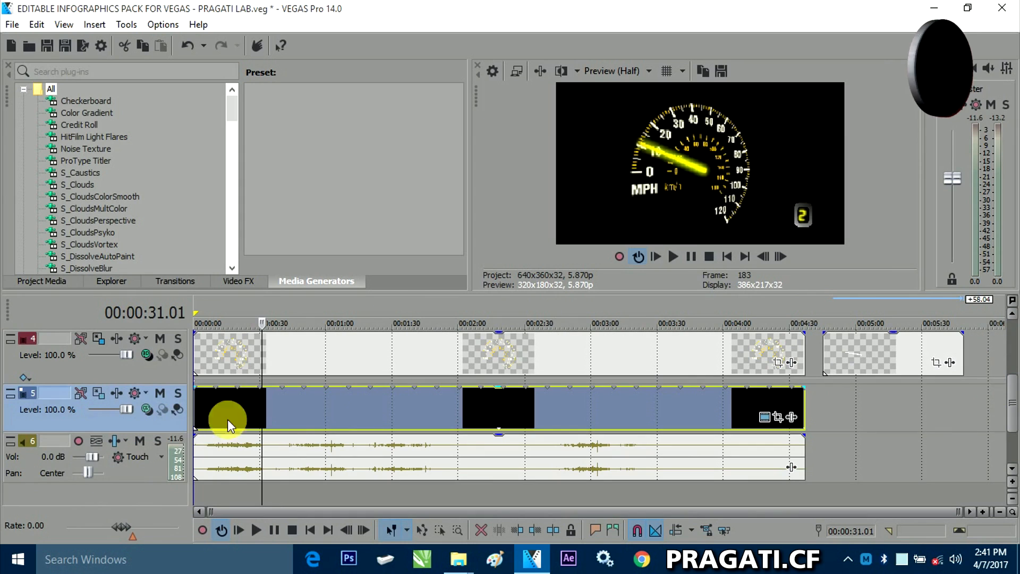
pyautogui.click(298, 414)
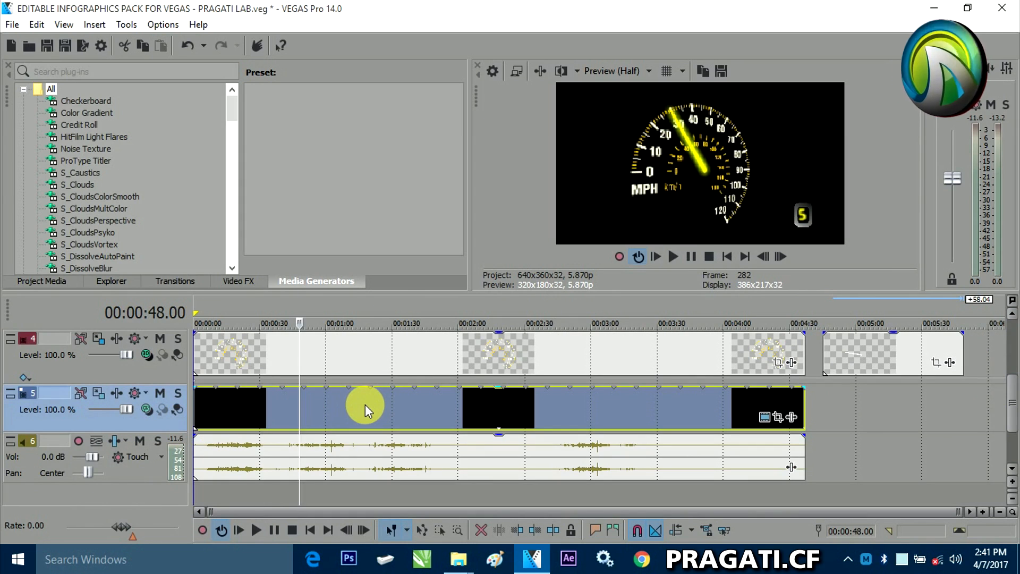
pyautogui.click(325, 409)
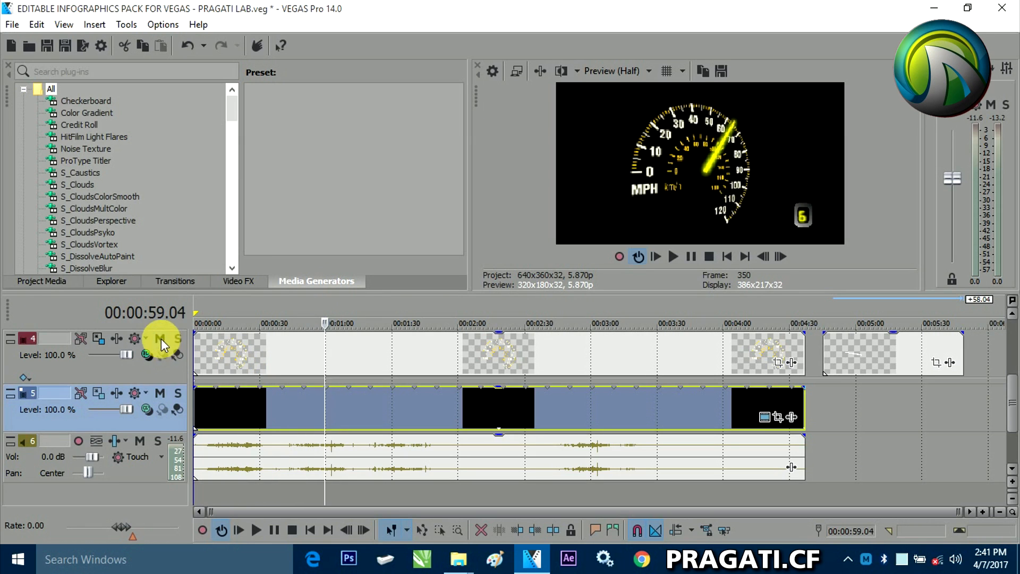
pyautogui.click(158, 396)
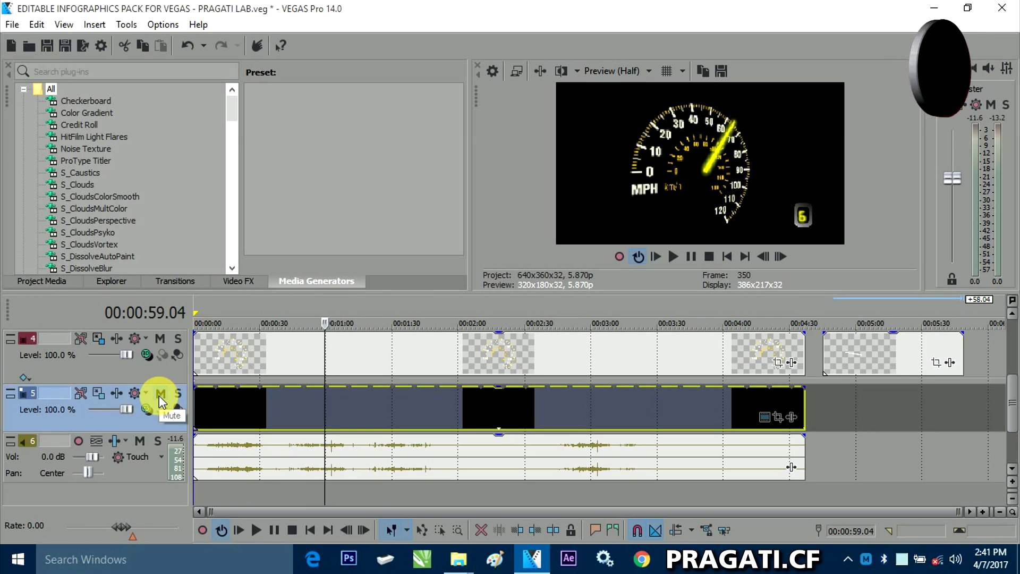
pyautogui.click(158, 395)
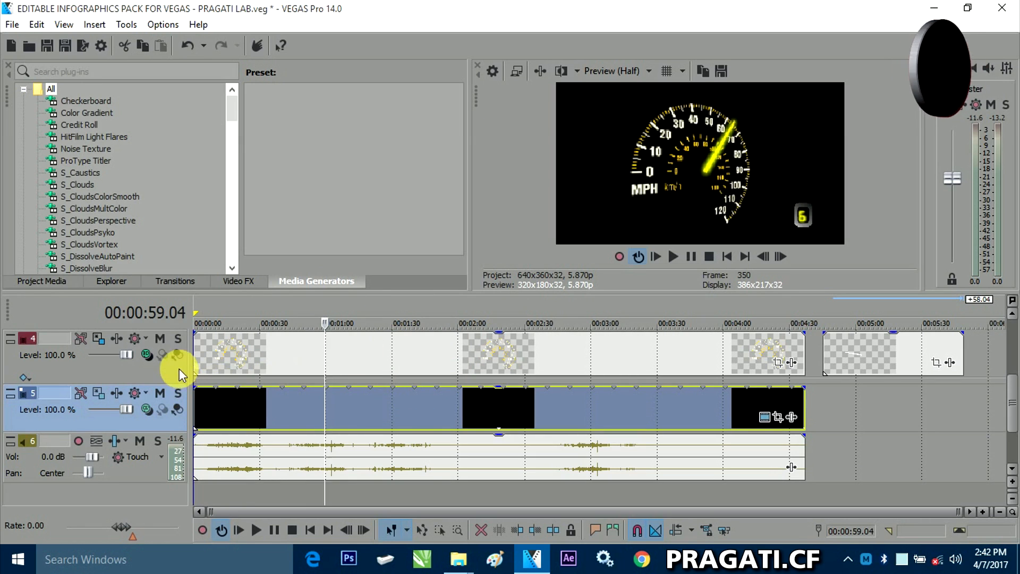
# - Mute and unmute track 4 twice to check which part of the speedometer it provides
pyautogui.click(160, 337)
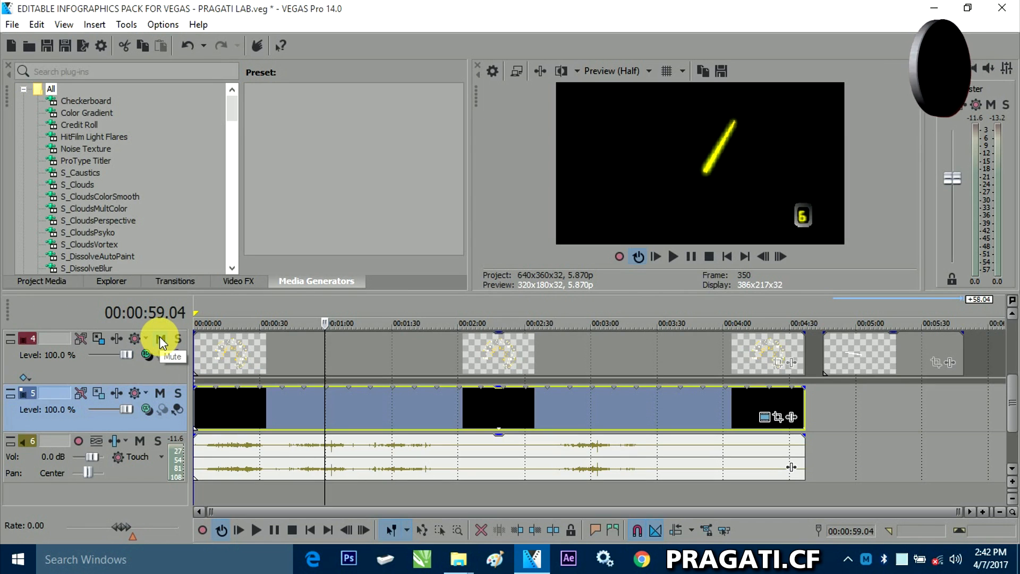
pyautogui.click(160, 336)
pyautogui.click(159, 337)
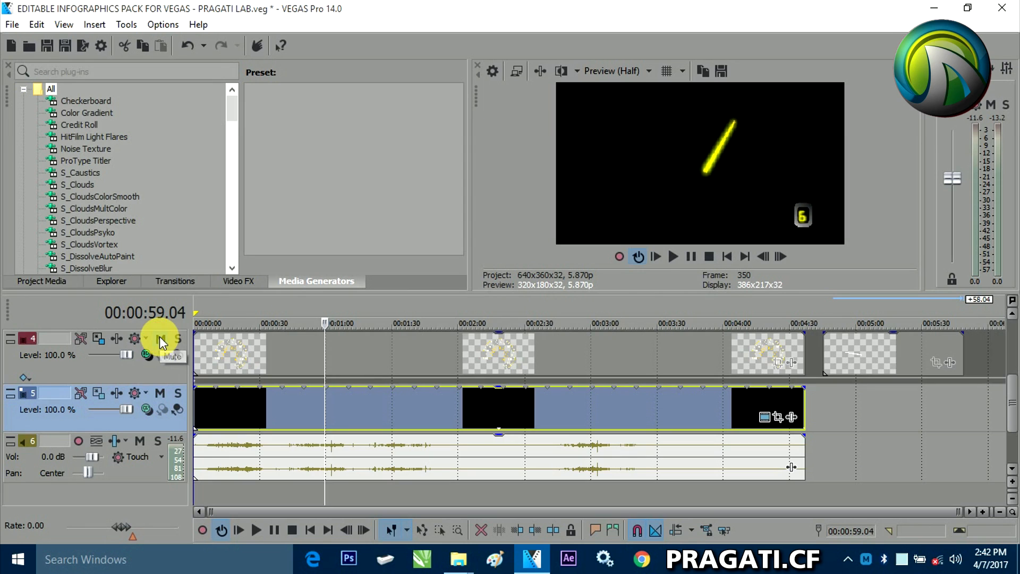
pyautogui.click(160, 338)
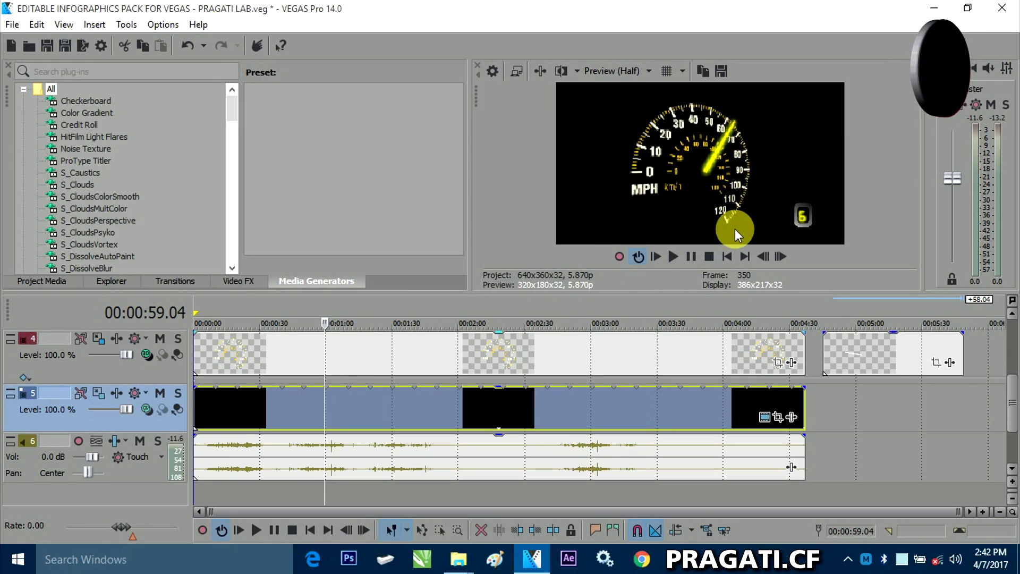
# - Mute and unmute track 3 twice to check which part of the speedometer it provides
pyautogui.click(1013, 328)
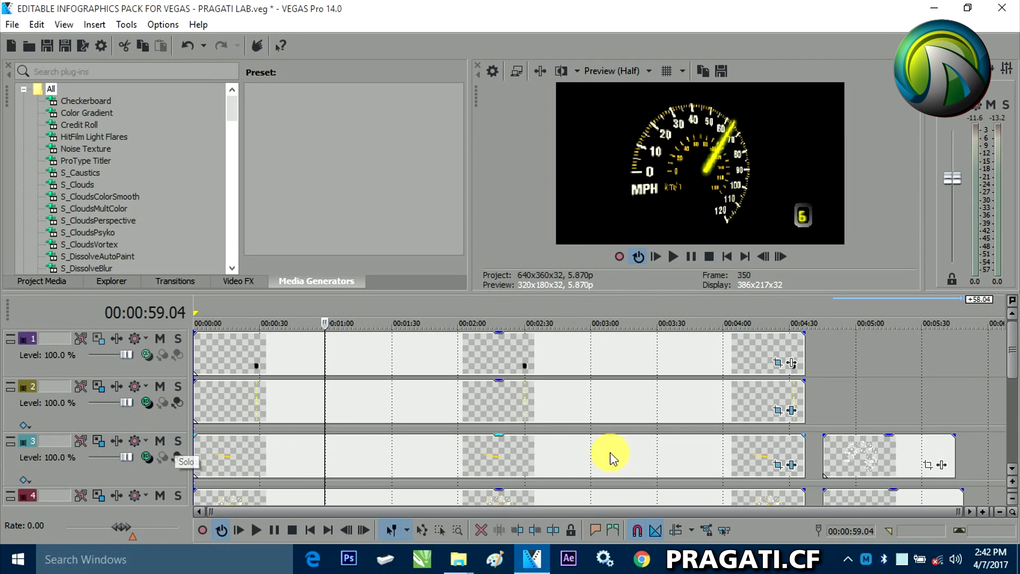
pyautogui.click(161, 440)
pyautogui.click(162, 440)
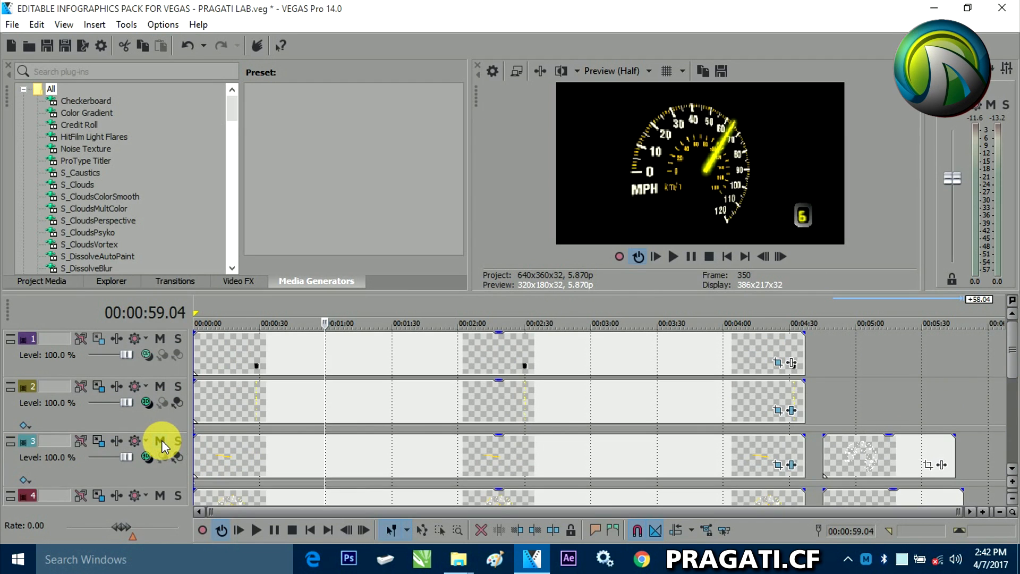
pyautogui.click(161, 440)
pyautogui.click(162, 440)
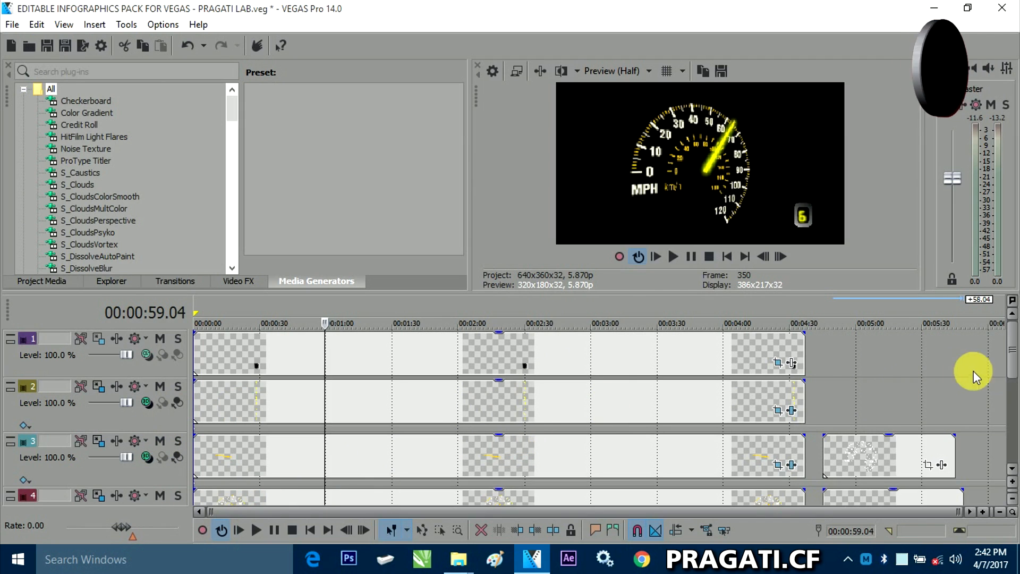
# - Mute and unmute tracks 2 and 1 in turn to check what each adds to the gear display
pyautogui.click(160, 386)
pyautogui.click(161, 387)
pyautogui.click(161, 387)
pyautogui.click(160, 386)
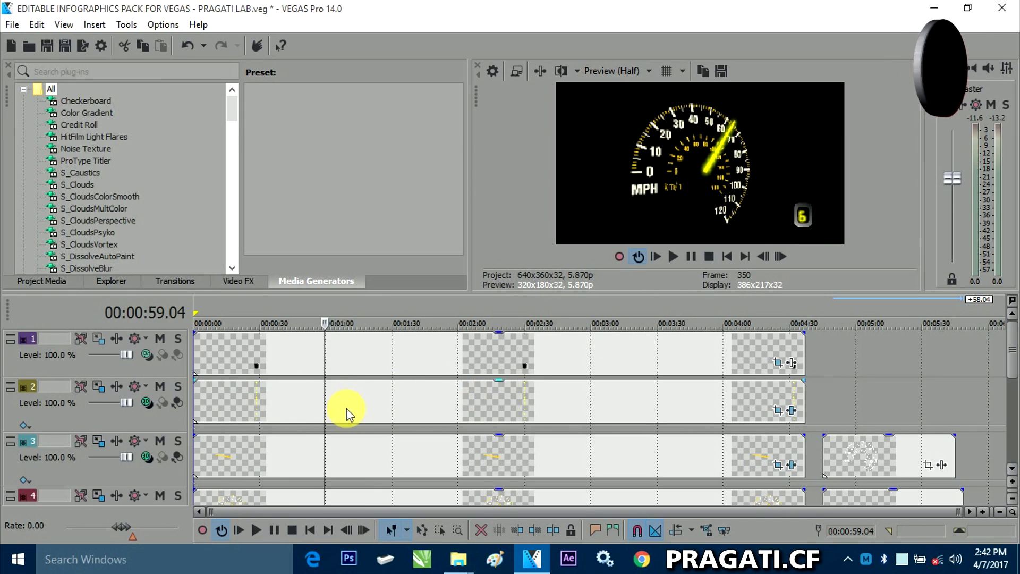
pyautogui.click(160, 340)
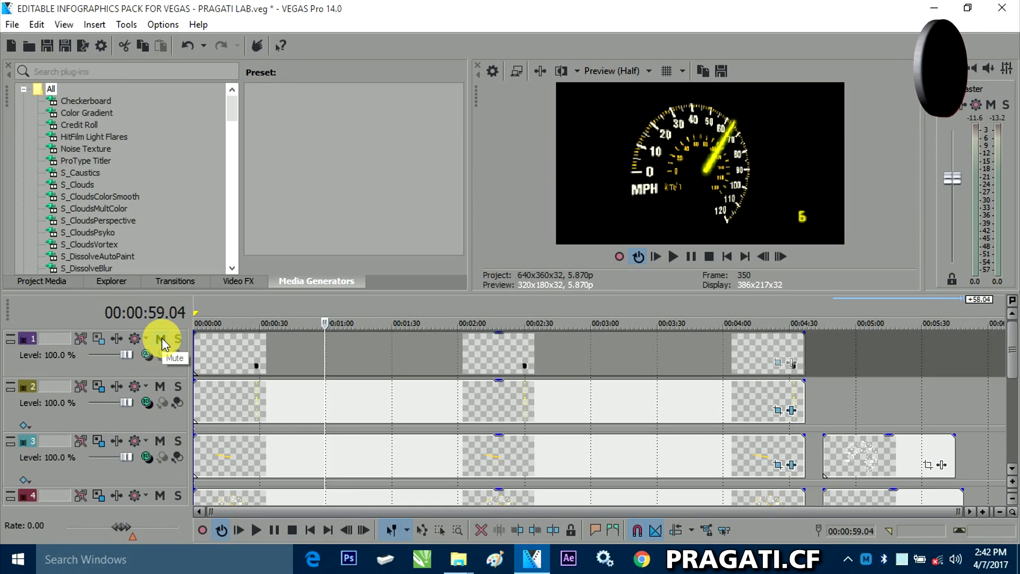
pyautogui.click(162, 340)
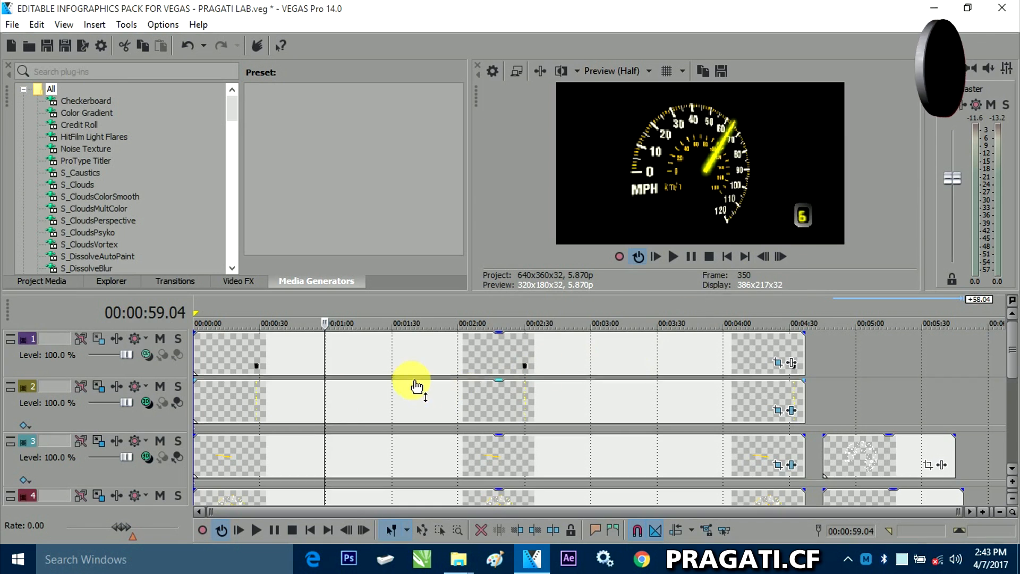
# - Return the playhead to the start of the timeline and play the speedometer animation briefly
pyautogui.moveTo(1011, 347); pyautogui.dragTo(1011, 314)
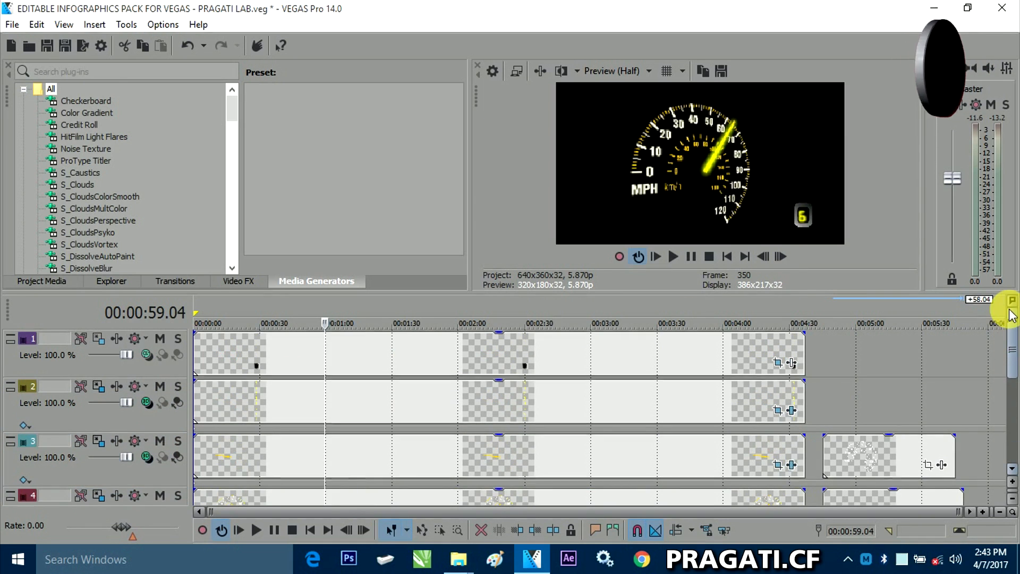
pyautogui.click(195, 303)
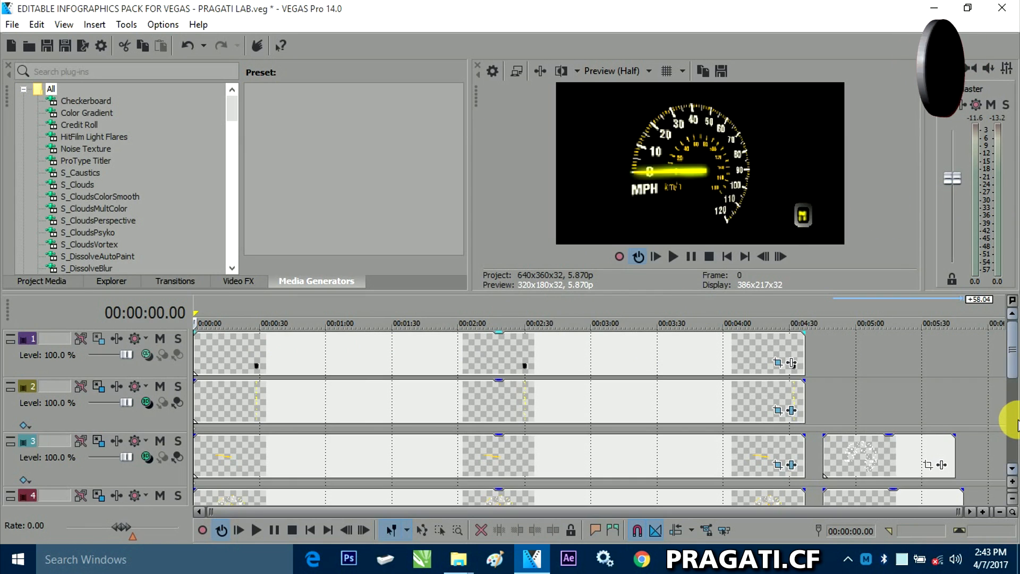
pyautogui.press('space')
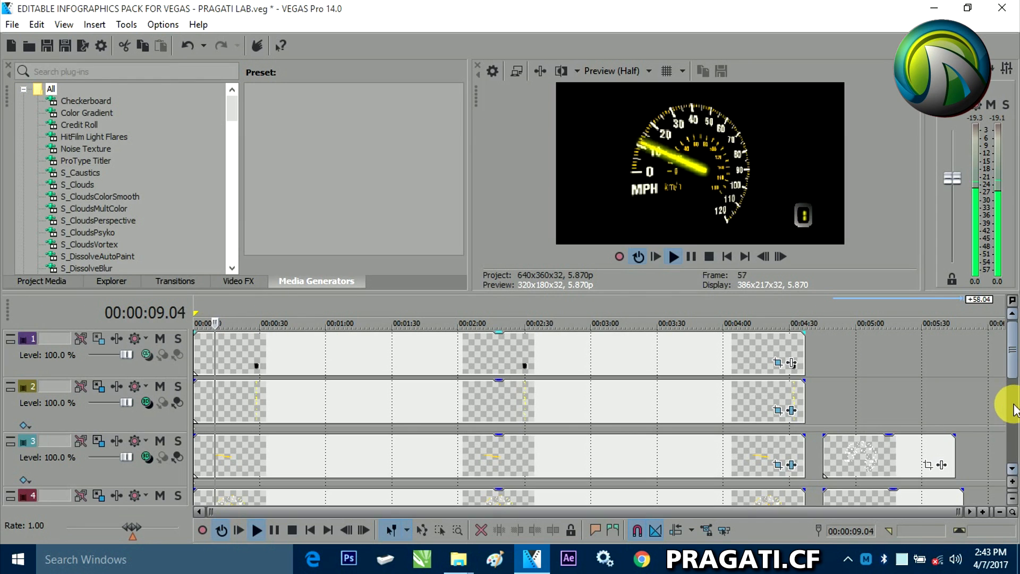
pyautogui.press('space')
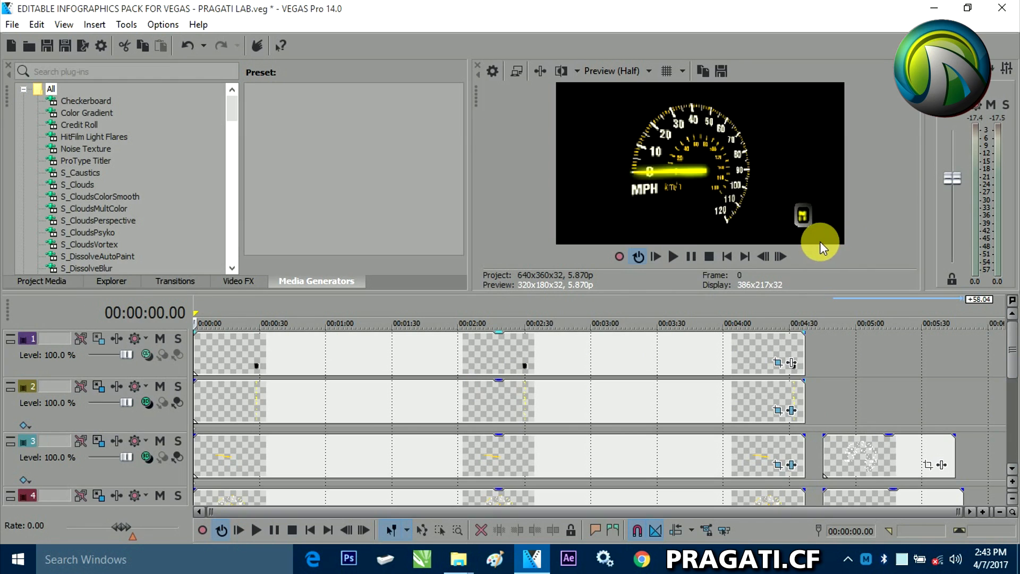
# - Zoom in on the timeline, place the playhead at 00:00:01.05 and preview the needle animation from there
pyautogui.click(222, 309)
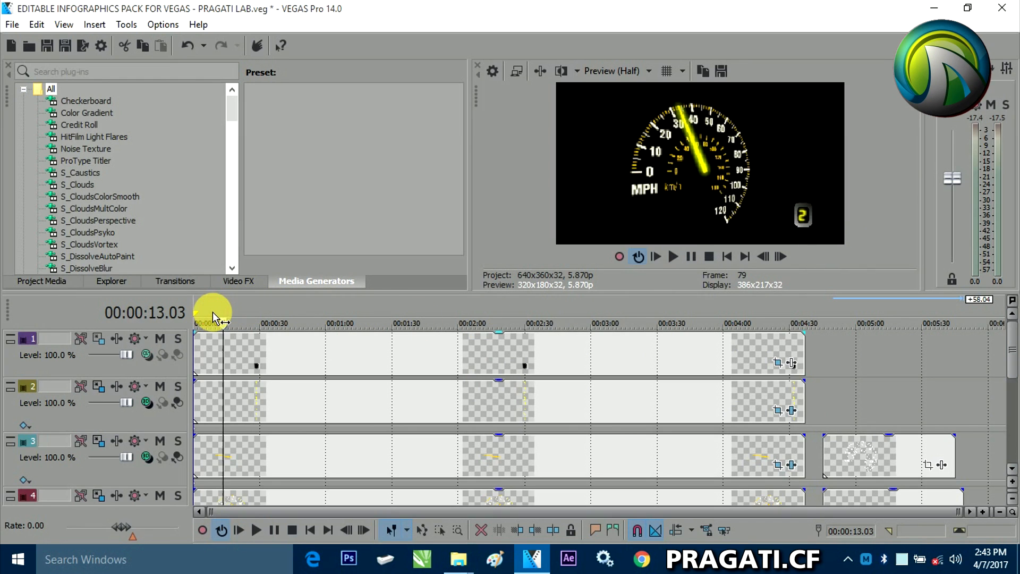
pyautogui.click(212, 318)
pyautogui.scroll(3, 210, 314)
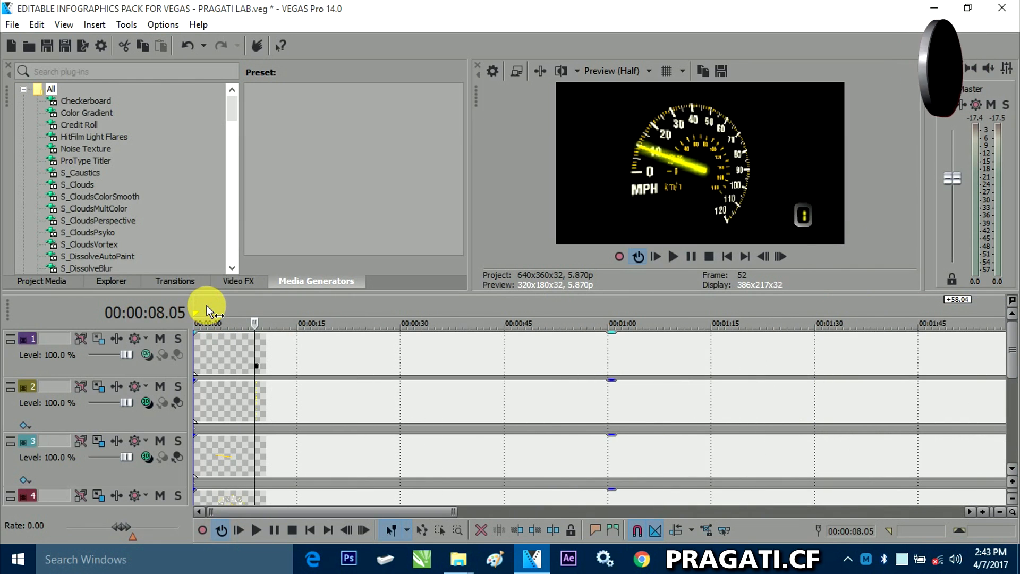
pyautogui.click(207, 309)
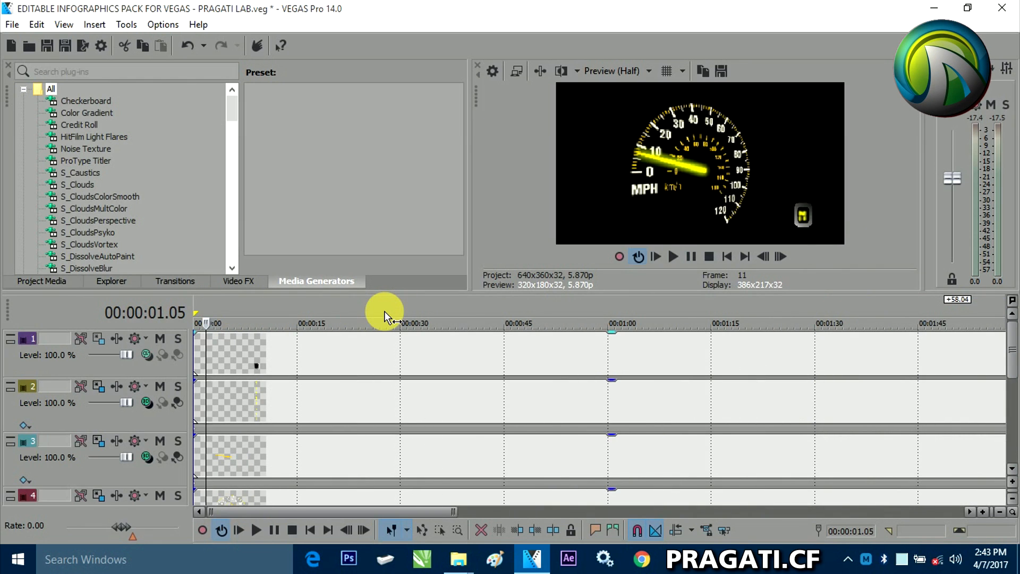
pyautogui.press('space')
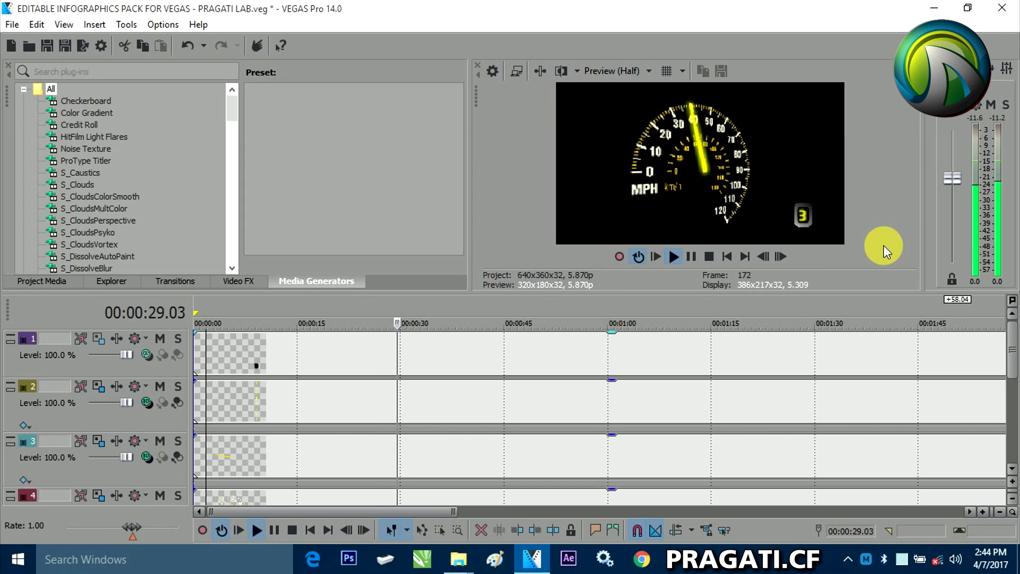
pyautogui.press('space')
# - Inspect the Pan/Crop settings and keyframes of the METER BACK event at the end of track 4, closing them unchanged
pyautogui.moveTo(1015, 367)
pyautogui.mouseDown()
pyautogui.moveTo(1007, 421)
pyautogui.moveTo(1015, 360)
pyautogui.mouseUp()
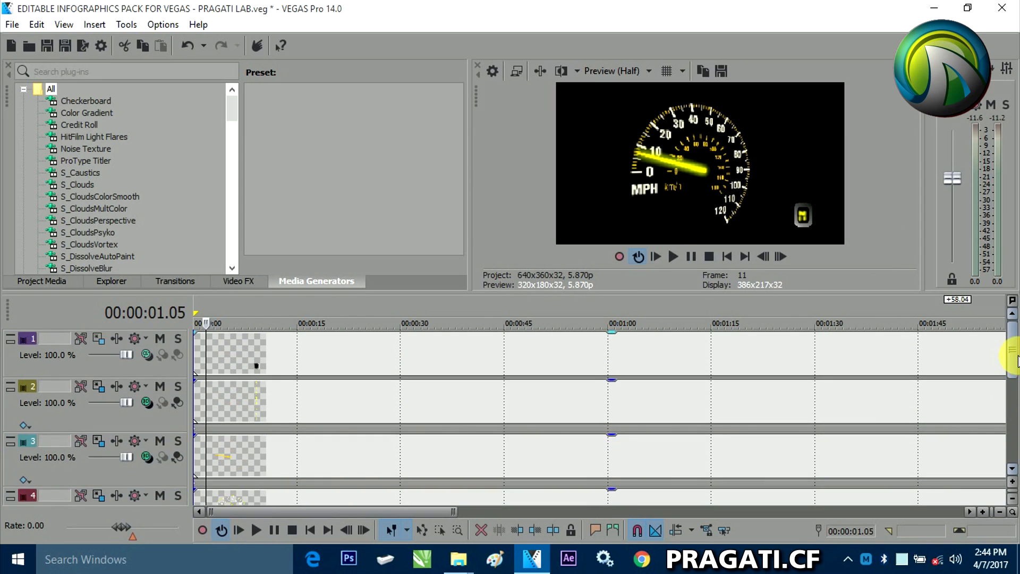
pyautogui.moveTo(425, 511); pyautogui.dragTo(799, 502)
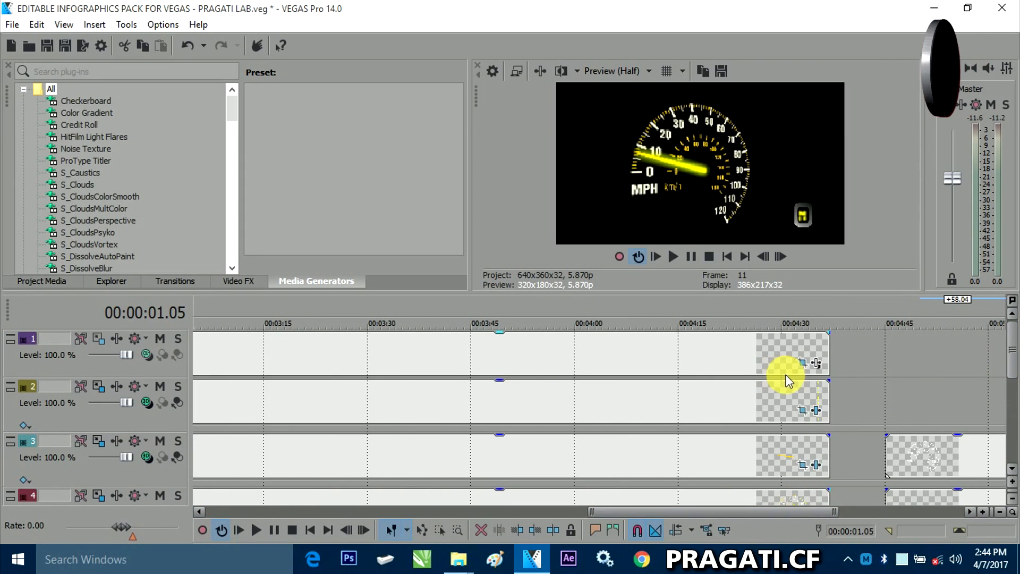
pyautogui.moveTo(1012, 352); pyautogui.dragTo(1011, 392)
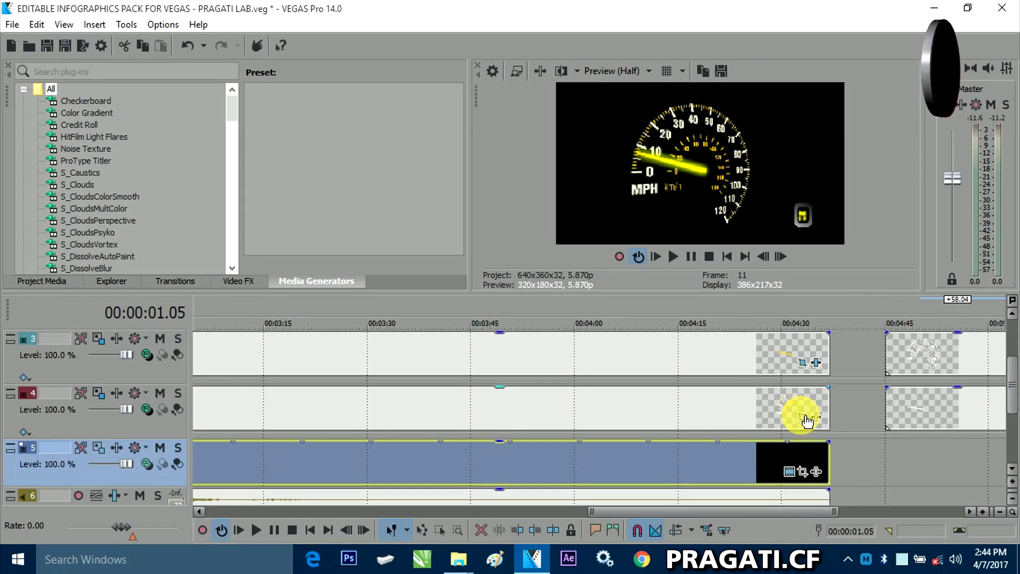
pyautogui.click(804, 418)
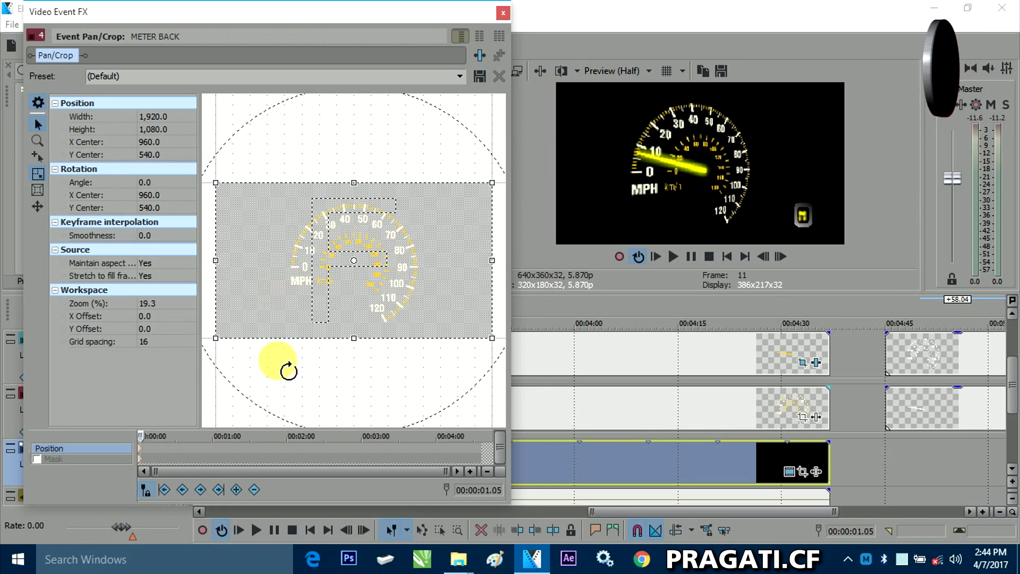
pyautogui.scroll(5, 202, 465)
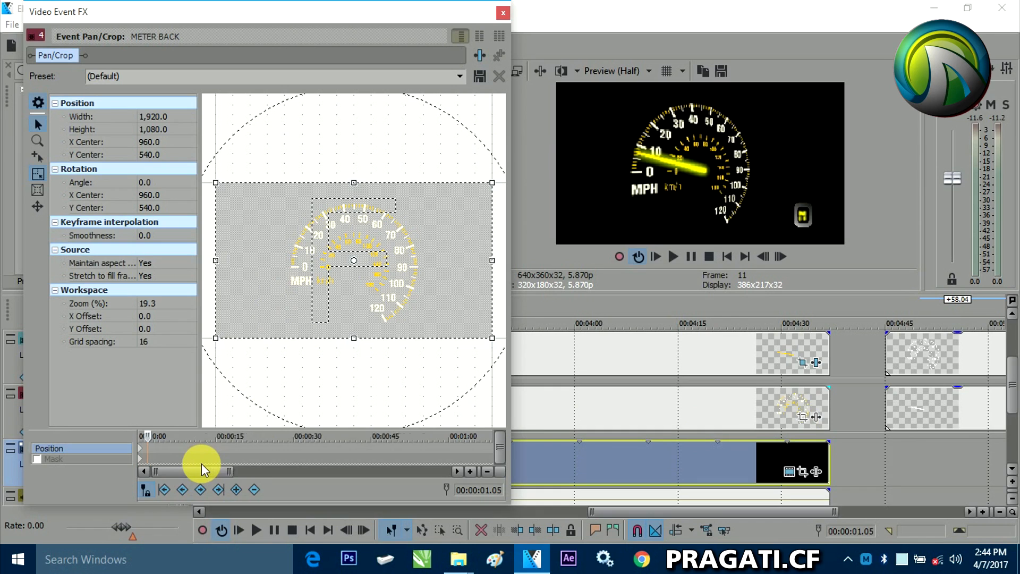
pyautogui.scroll(-5, 201, 468)
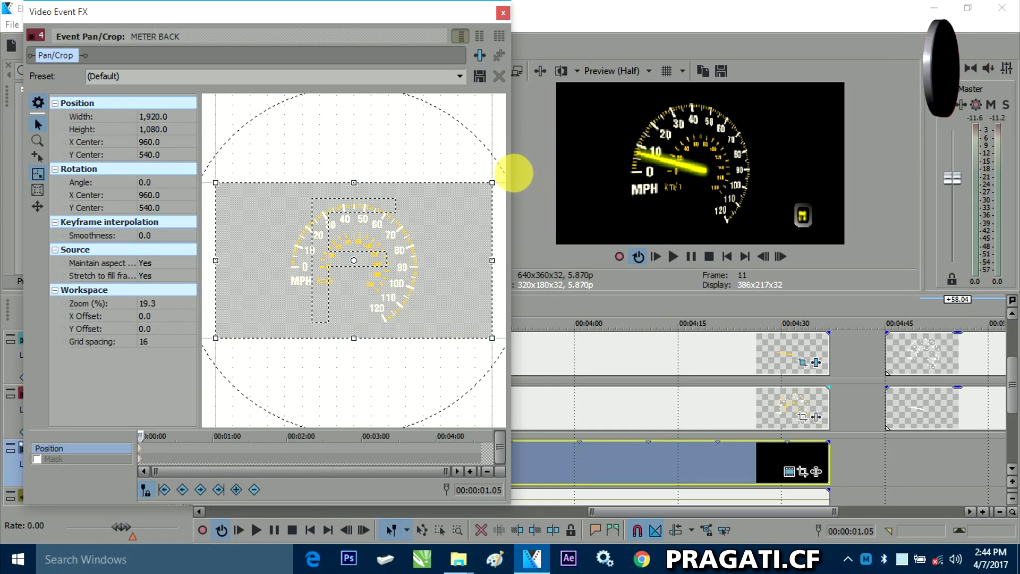
pyautogui.click(505, 11)
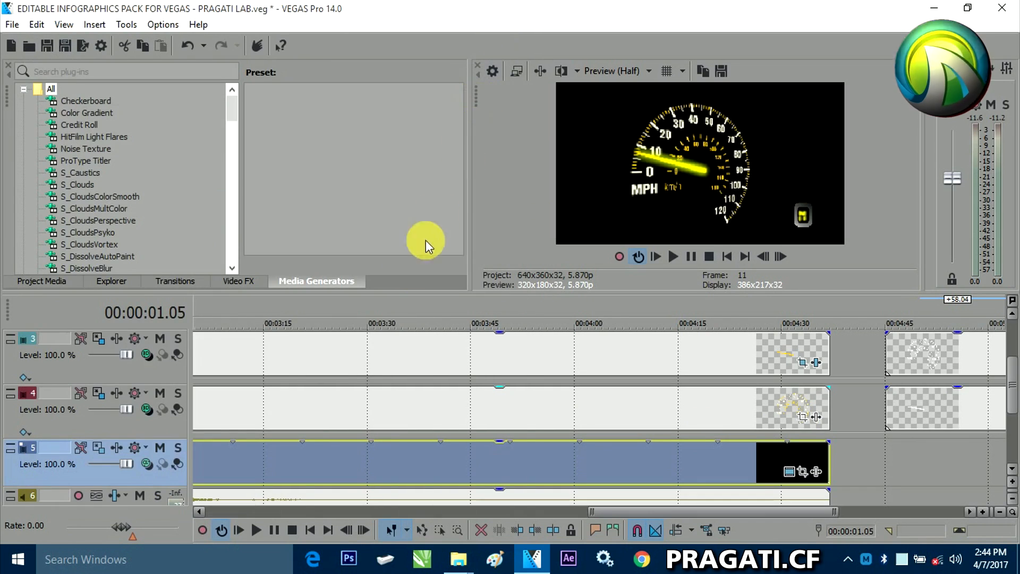
# - Inspect the Track Motion settings of track 5 and close them unchanged
pyautogui.click(99, 448)
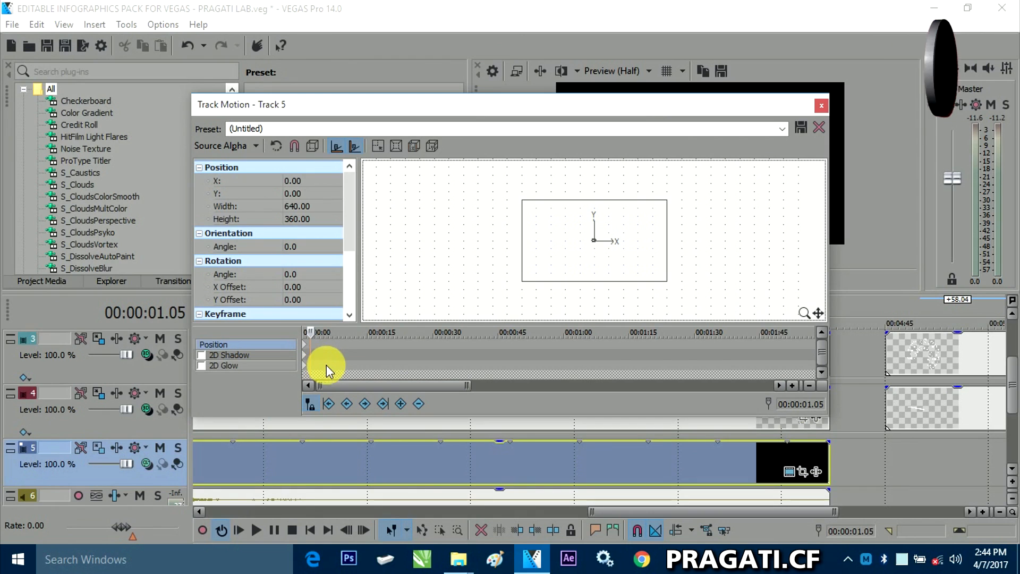
pyautogui.moveTo(444, 114); pyautogui.dragTo(517, 194)
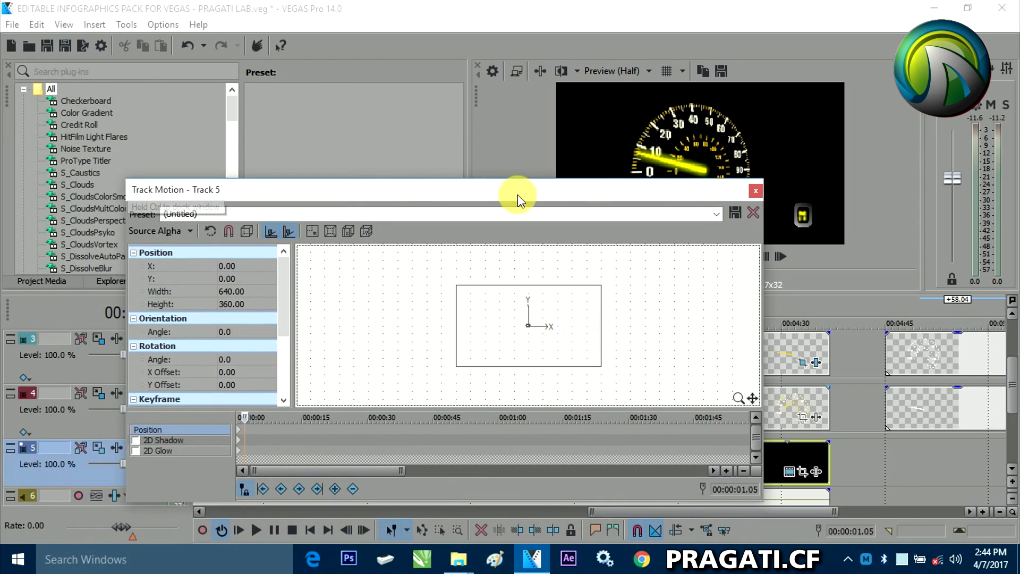
pyautogui.click(756, 190)
# - Inspect the Track Motion settings of track 4 down to the Rotation values, closing them unchanged
pyautogui.click(602, 408)
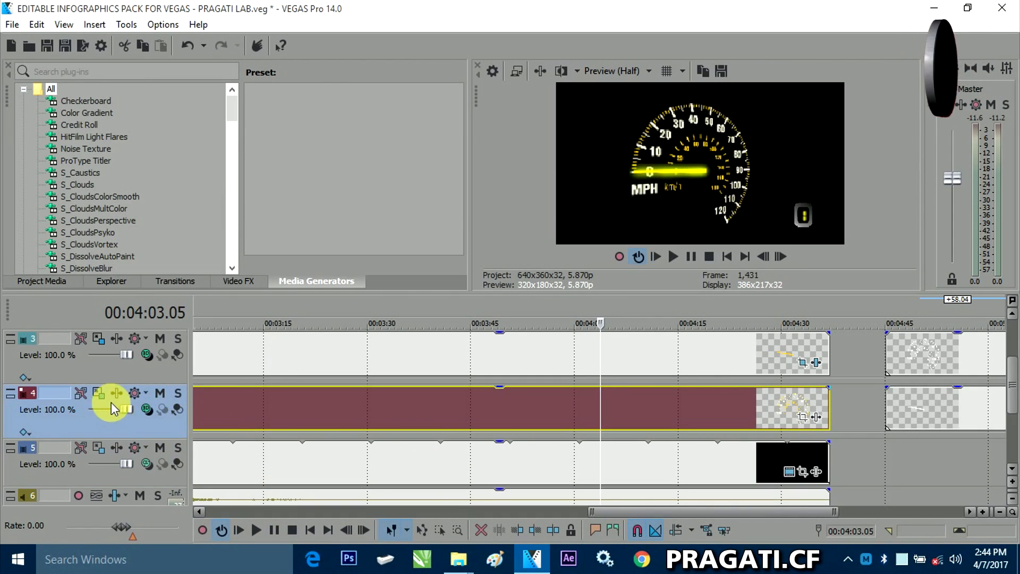
pyautogui.click(99, 394)
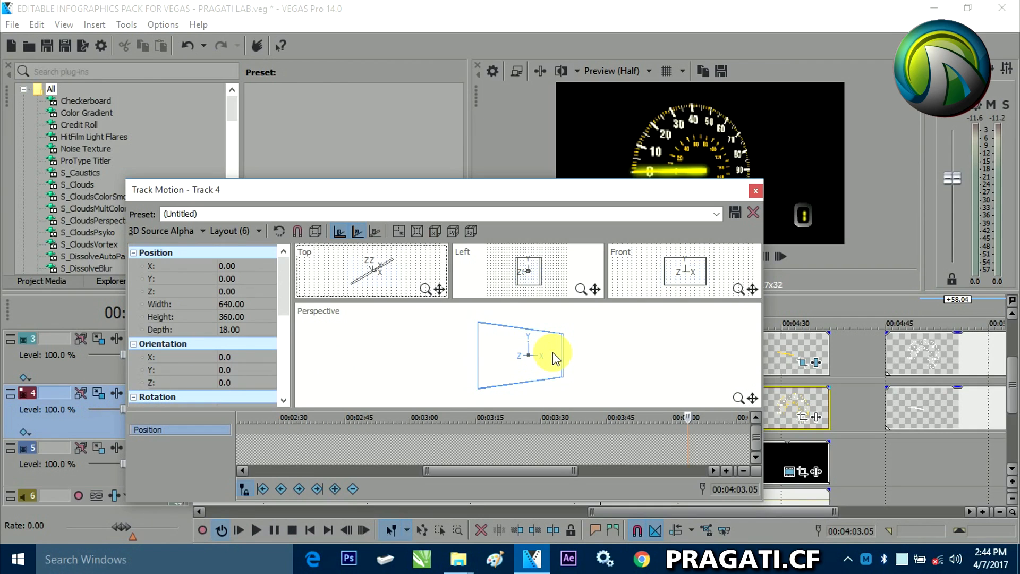
pyautogui.moveTo(288, 299); pyautogui.dragTo(286, 335)
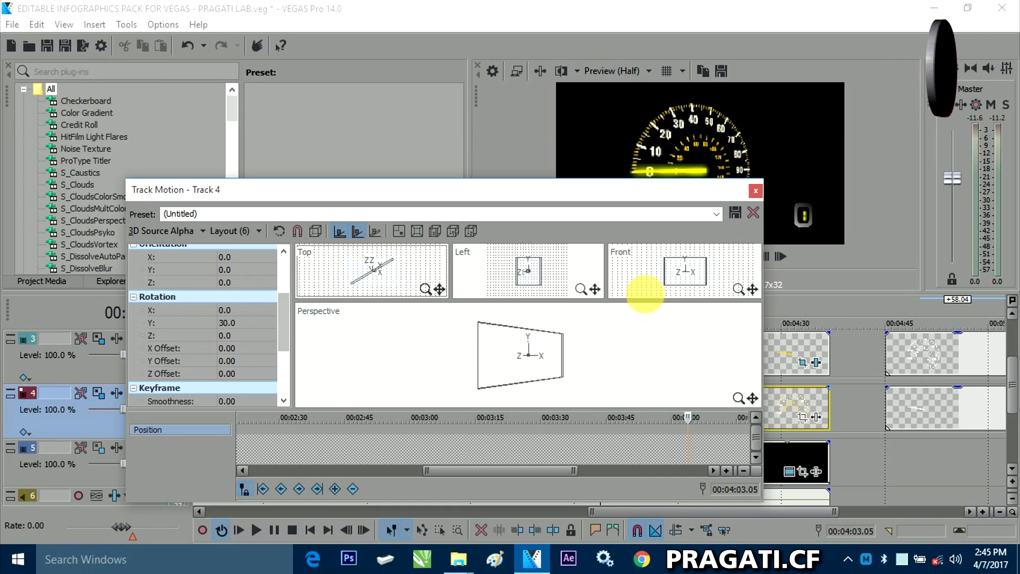
pyautogui.click(756, 191)
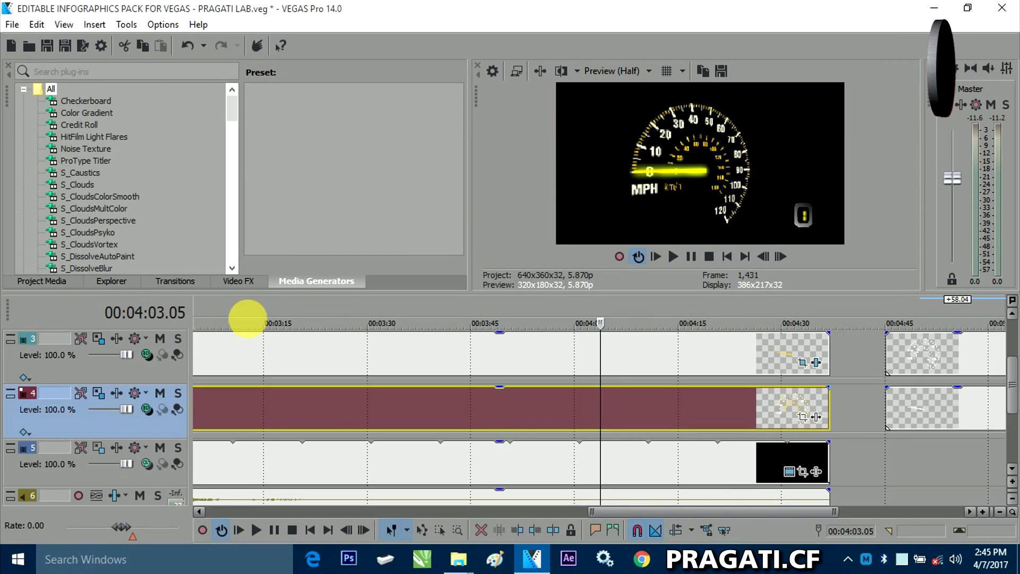
# - Review the 3D Track Motion settings of track 3, including its Rotation values, and close them unchanged
pyautogui.click(100, 337)
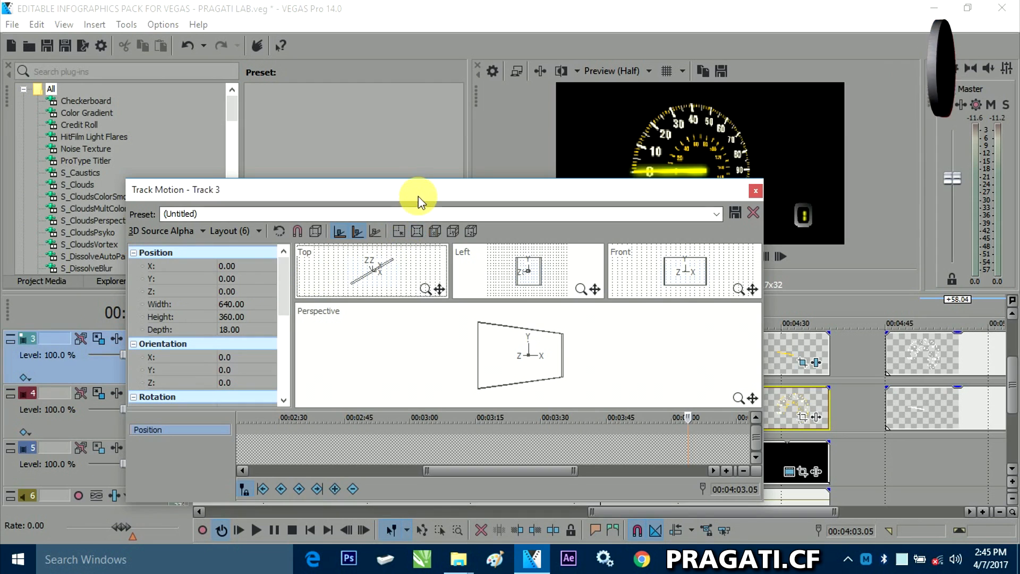
pyautogui.moveTo(418, 196); pyautogui.dragTo(411, 178)
pyautogui.scroll(-2, 272, 274)
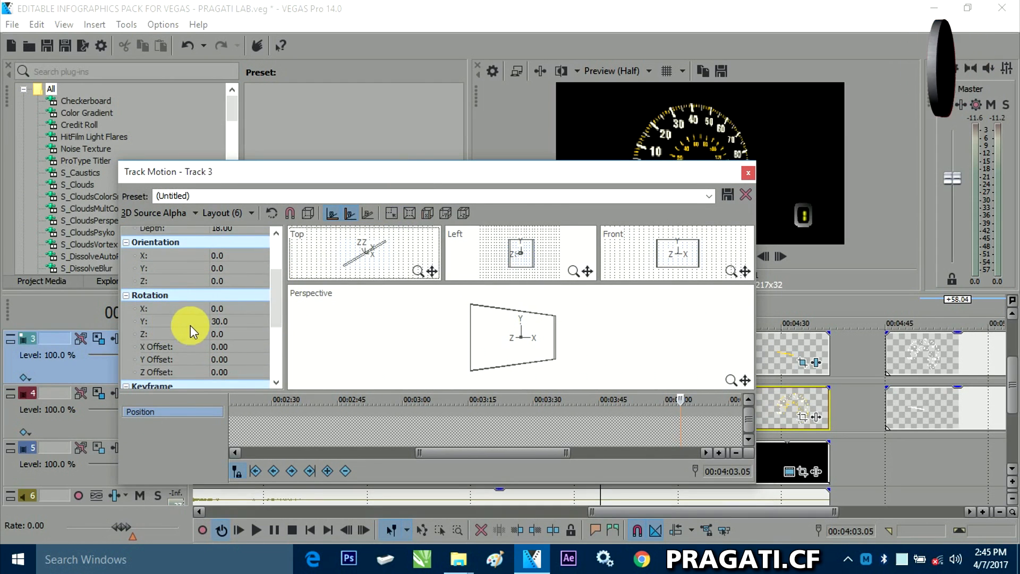
pyautogui.click(748, 174)
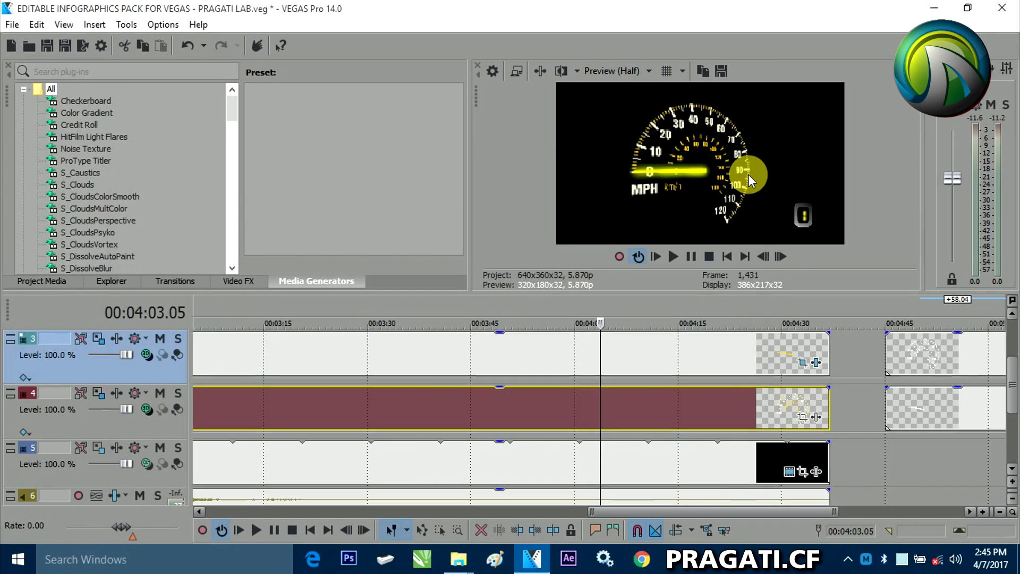
# - Open the Pan/Crop settings of the STICK event on track 3 and examine the spacing of its keyframes
pyautogui.click(684, 361)
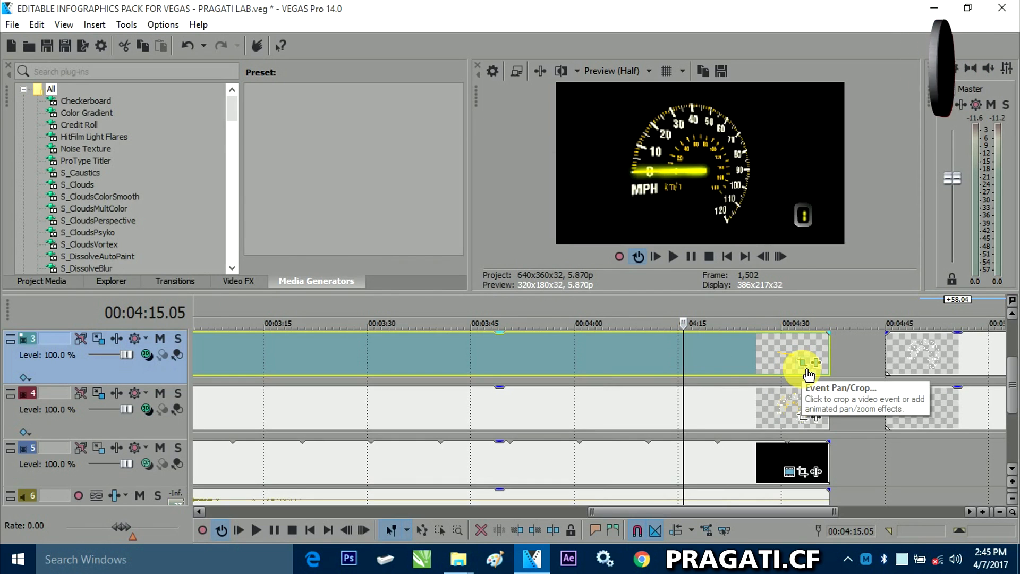
pyautogui.click(808, 369)
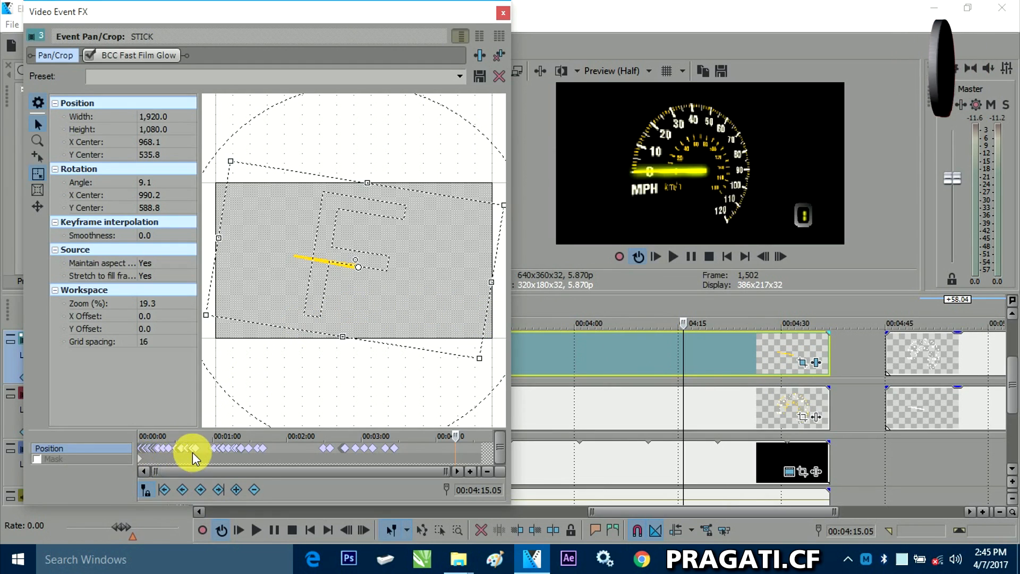
pyautogui.scroll(4, 192, 453)
pyautogui.moveTo(420, 470); pyautogui.dragTo(157, 480)
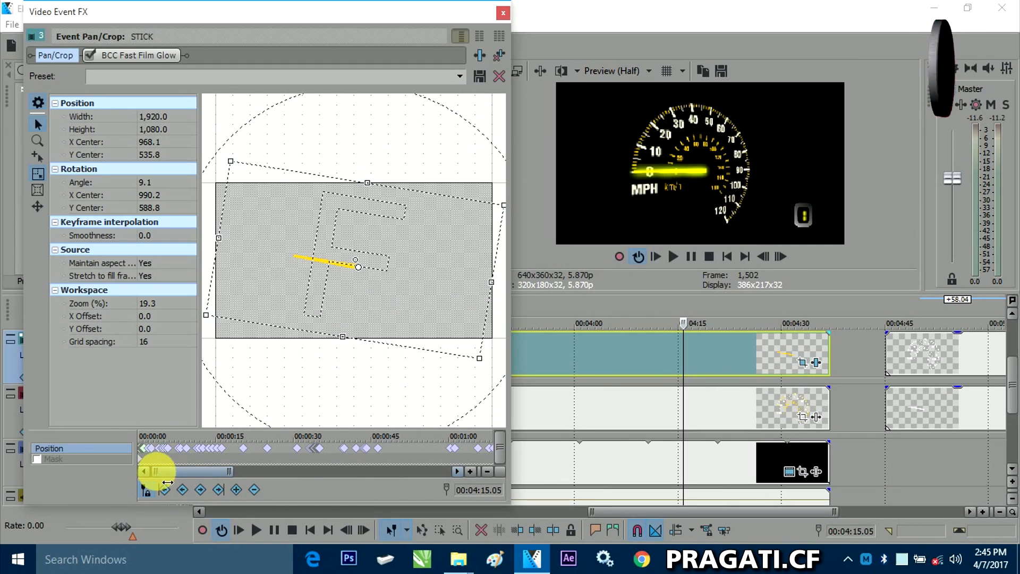
pyautogui.click(141, 457)
pyautogui.moveTo(361, 470); pyautogui.dragTo(150, 481)
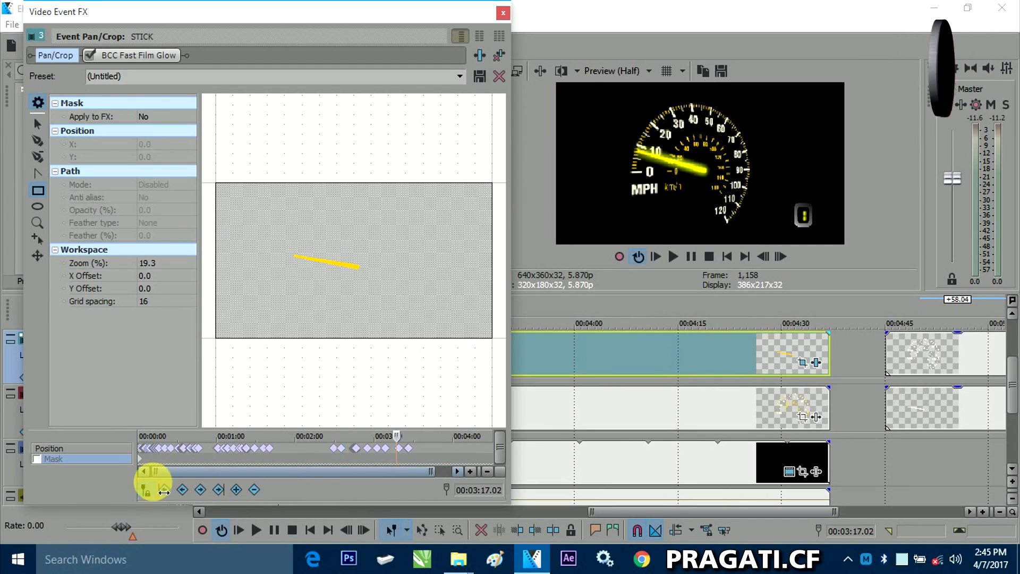
pyautogui.scroll(10, 164, 466)
pyautogui.moveTo(358, 470); pyautogui.dragTo(138, 476)
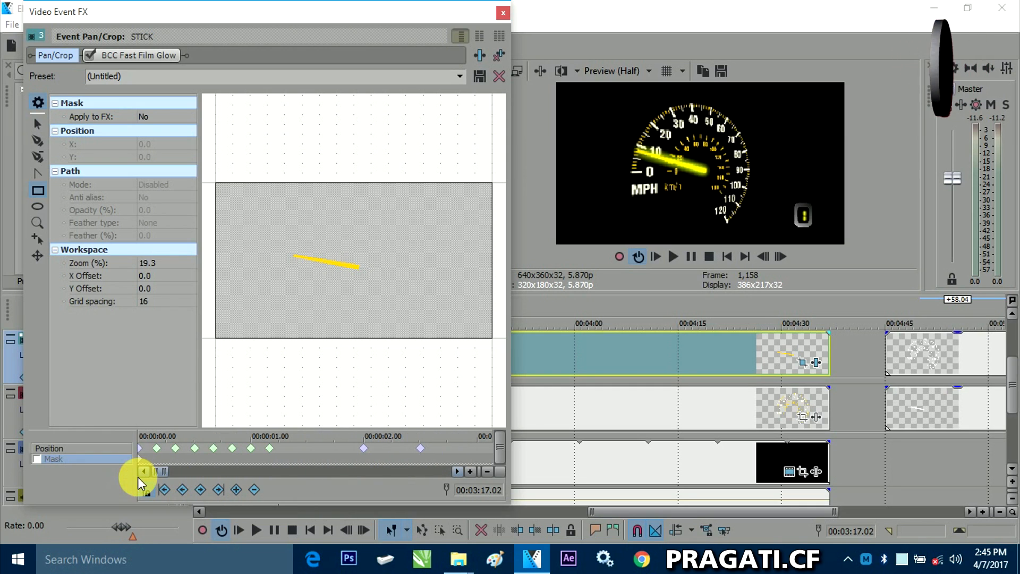
# - Check the STICK needle's Pan/Crop position at 00:03:14.04 and return to the keyframes at the start of the event
pyautogui.click(160, 451)
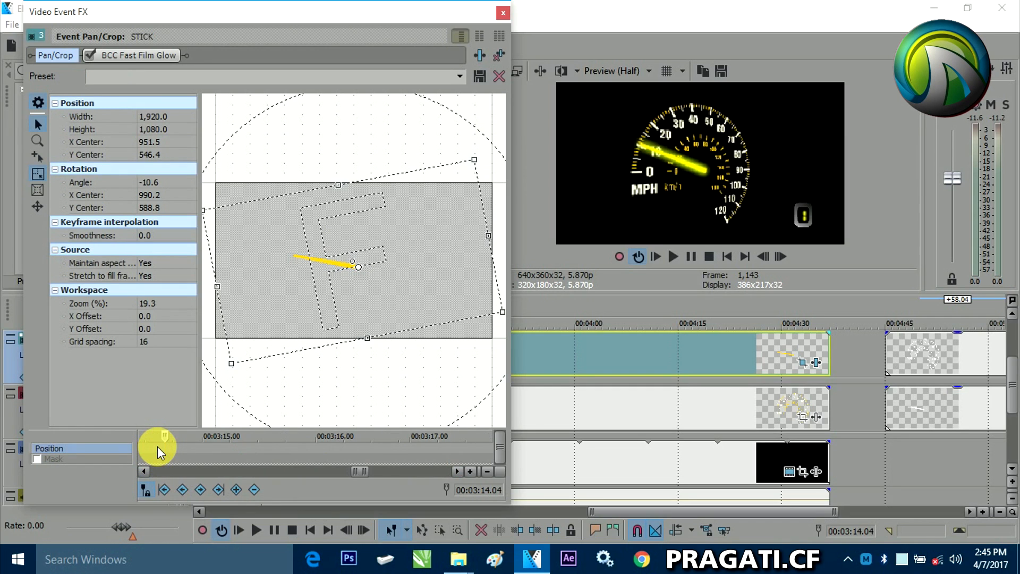
pyautogui.scroll(-5, 227, 449)
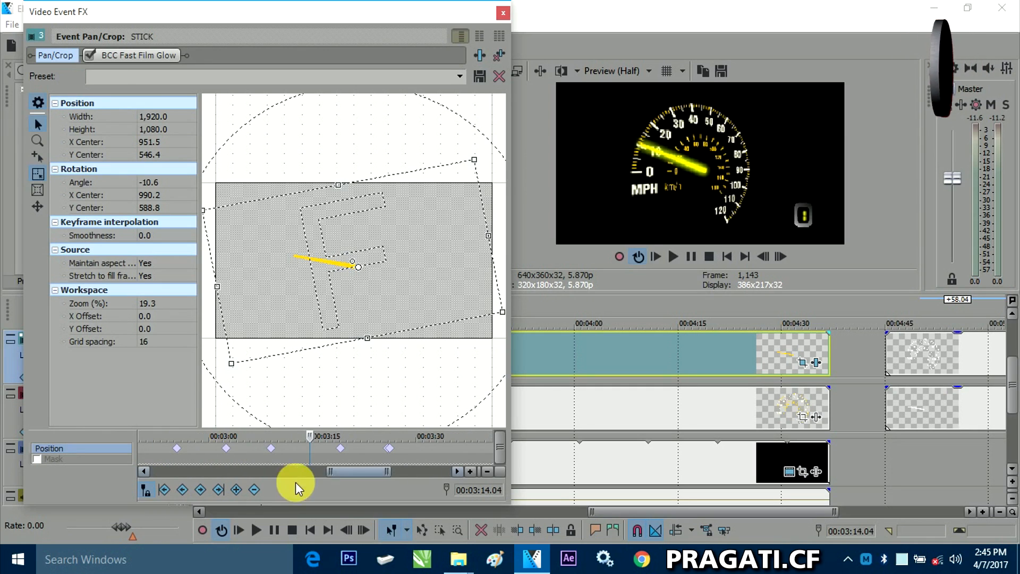
pyautogui.moveTo(345, 470); pyautogui.dragTo(154, 460)
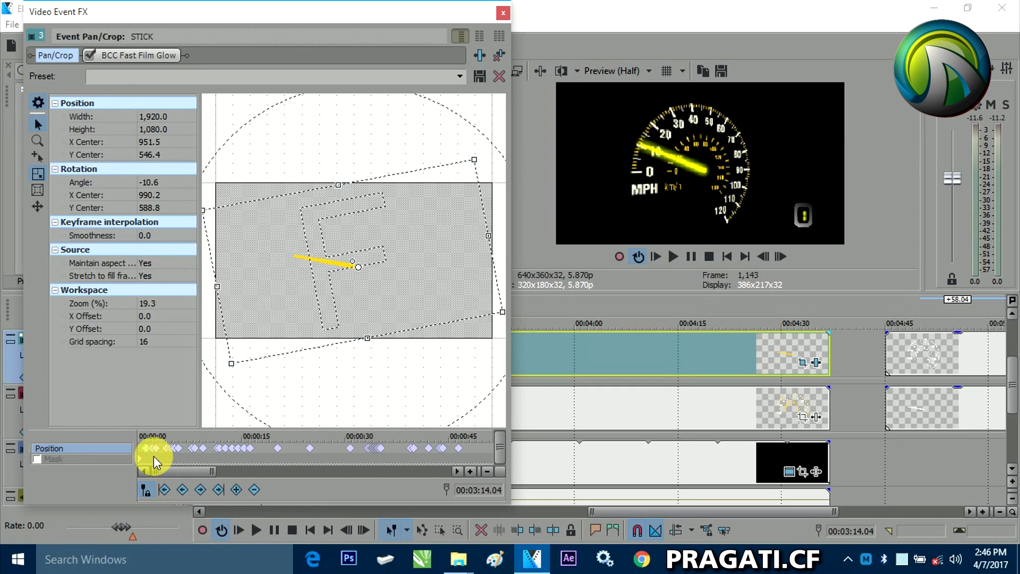
pyautogui.click(152, 450)
pyautogui.scroll(5, 153, 454)
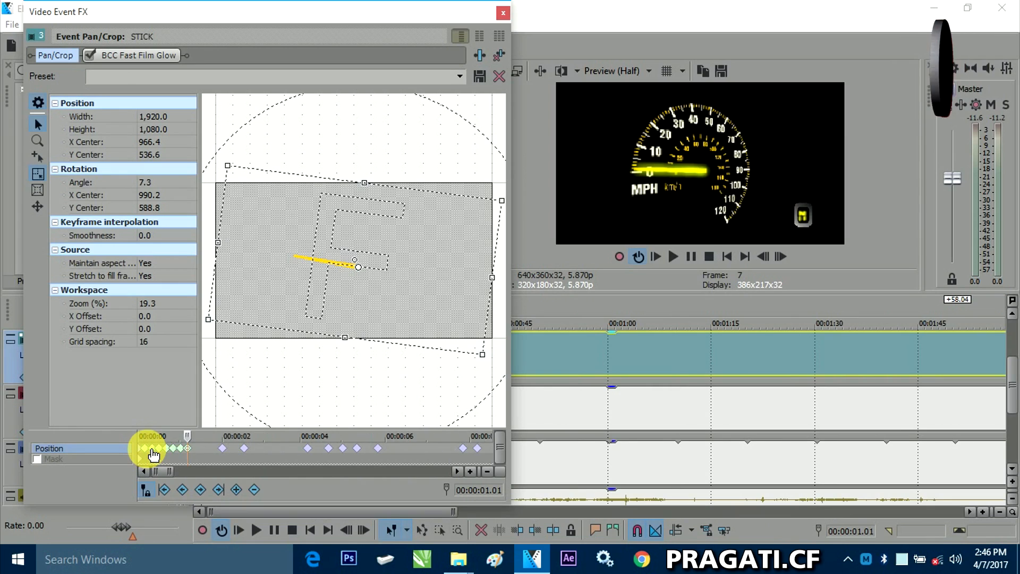
# - Step through the first STICK position keyframes up to 00:00:01.01, comparing the rotation angle and needle in the preview
pyautogui.click(147, 450)
pyautogui.click(176, 449)
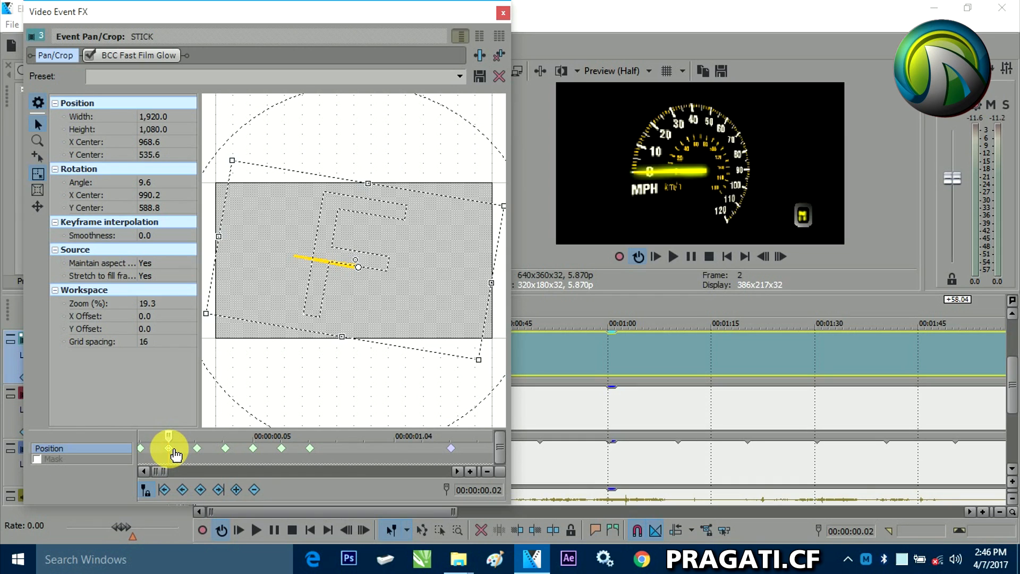
pyautogui.click(206, 449)
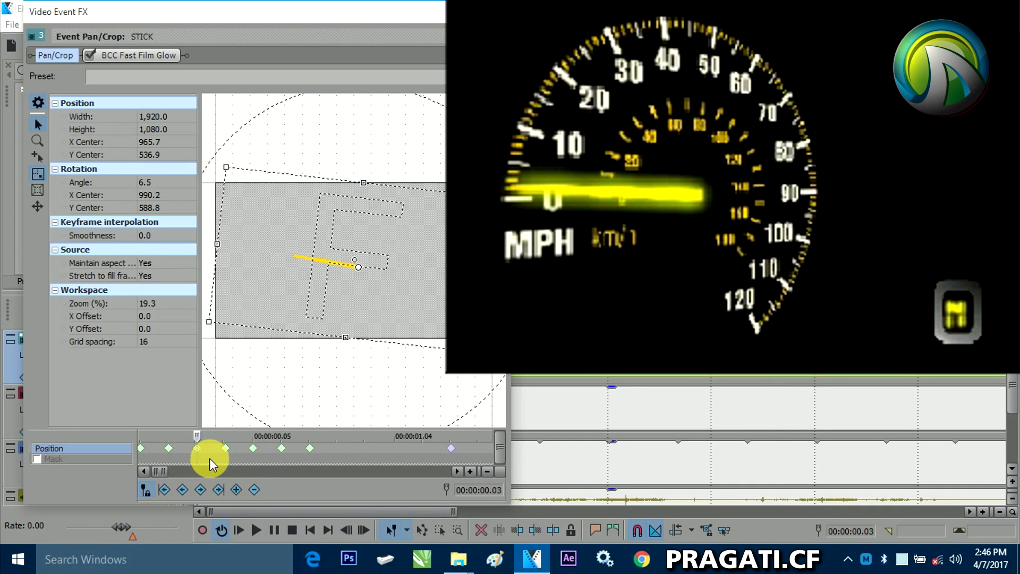
pyautogui.click(227, 449)
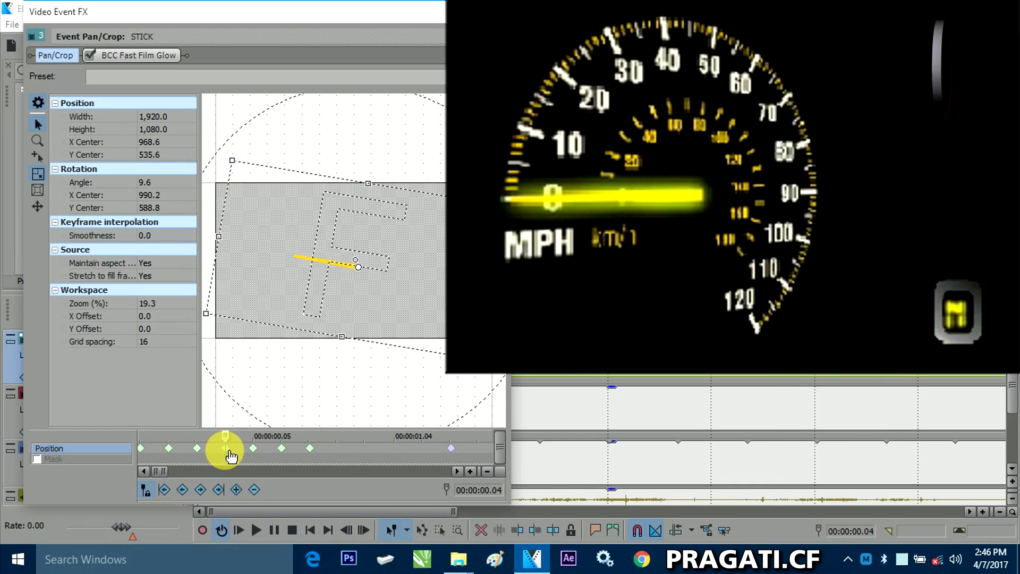
pyautogui.click(253, 449)
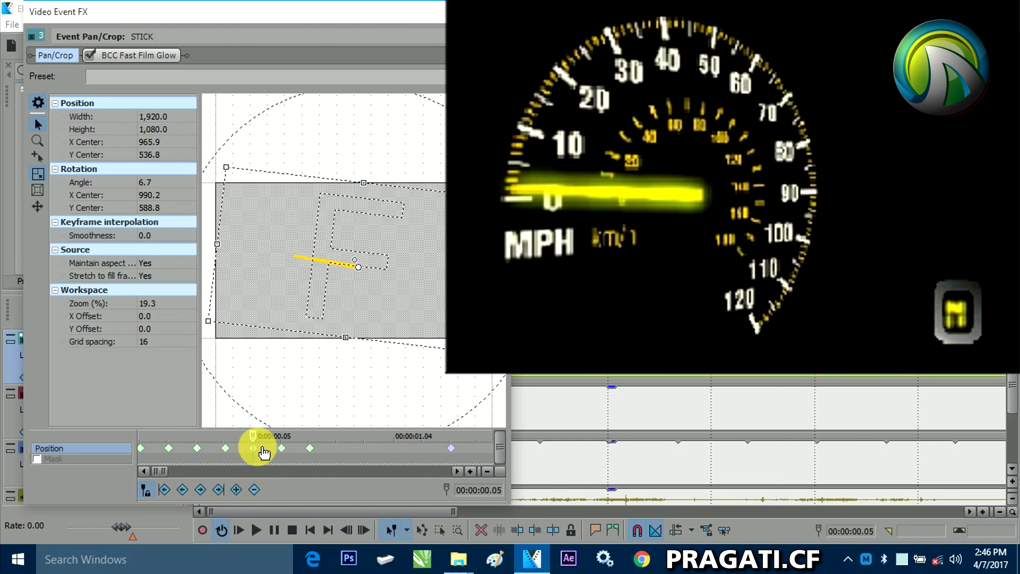
pyautogui.click(284, 449)
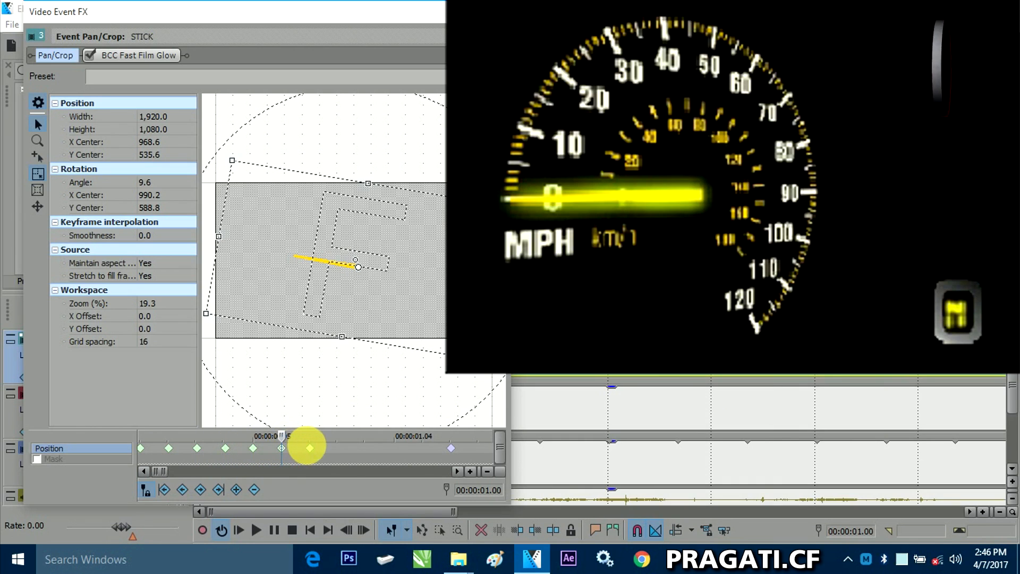
pyautogui.click(314, 449)
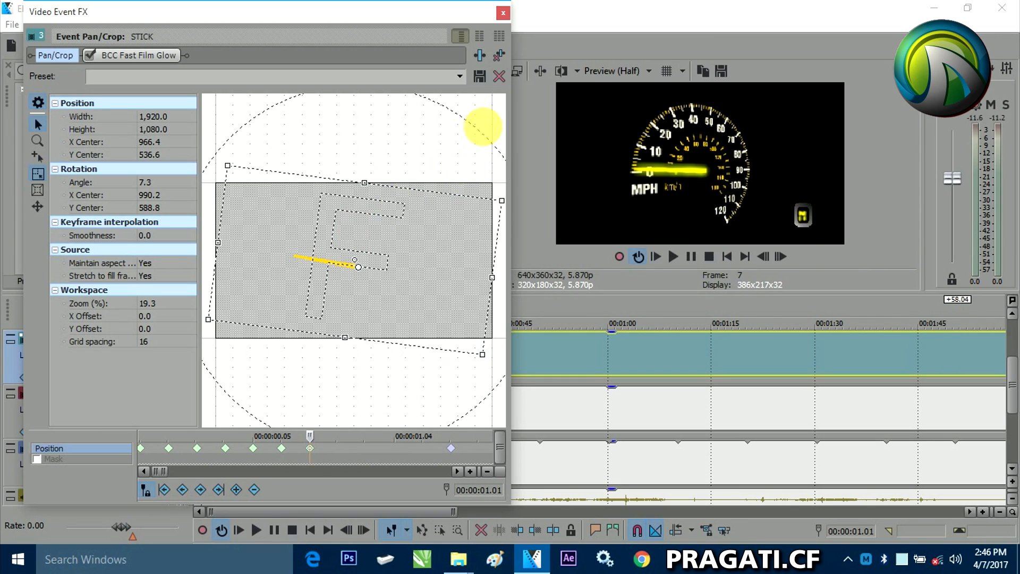
# - Uncover the timeline, place the playhead at 00:00:01.03 and preview the needle animation briefly from there
pyautogui.moveTo(412, 21); pyautogui.dragTo(485, 507)
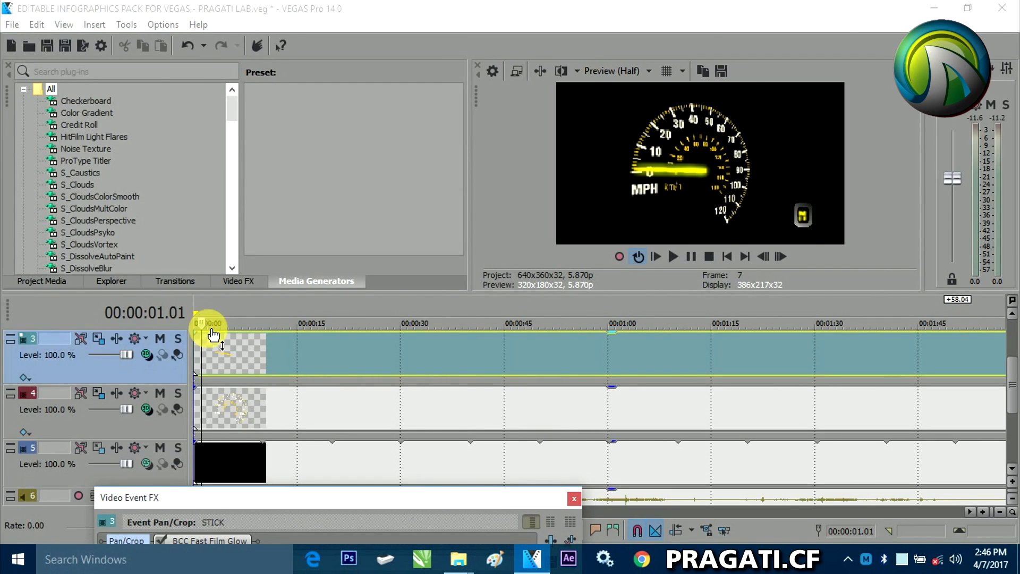
pyautogui.moveTo(202, 322); pyautogui.dragTo(204, 323)
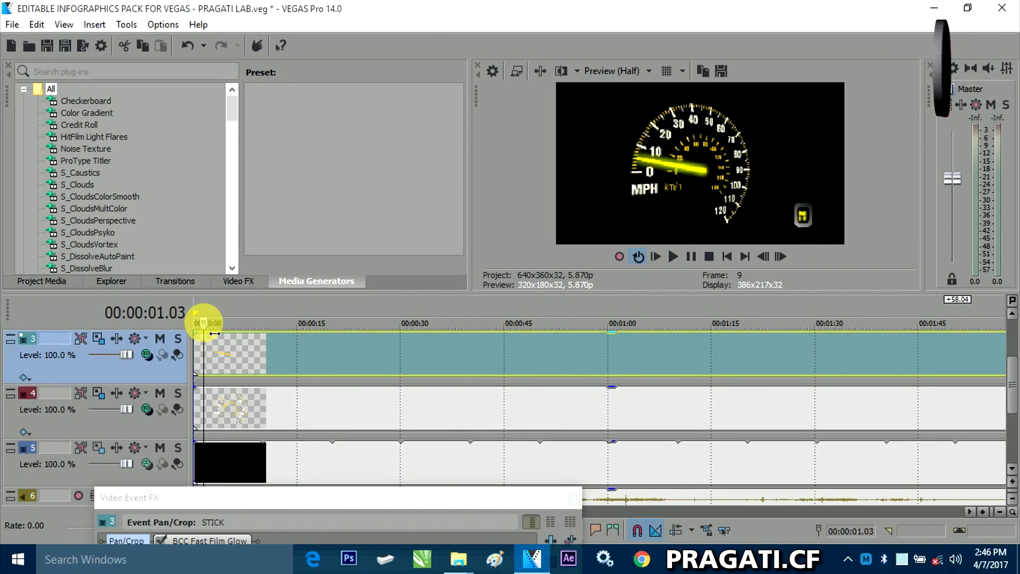
pyautogui.press('space')
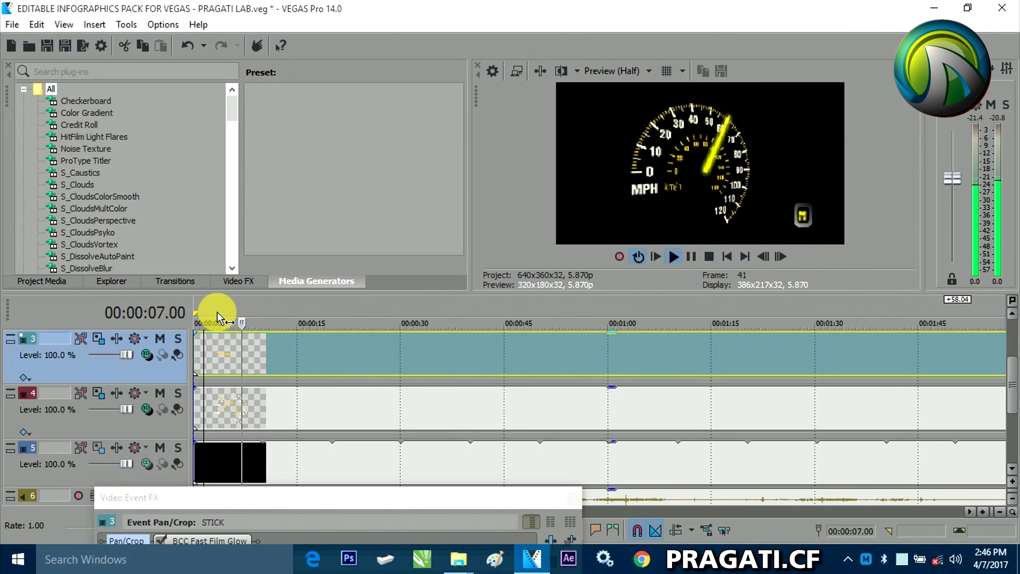
pyautogui.press('space')
# - Rotate the STICK event's Pan/Crop frame at the 00:00:01.01 keyframe to an angle of about -2.4
pyautogui.moveTo(298, 509); pyautogui.dragTo(229, 78)
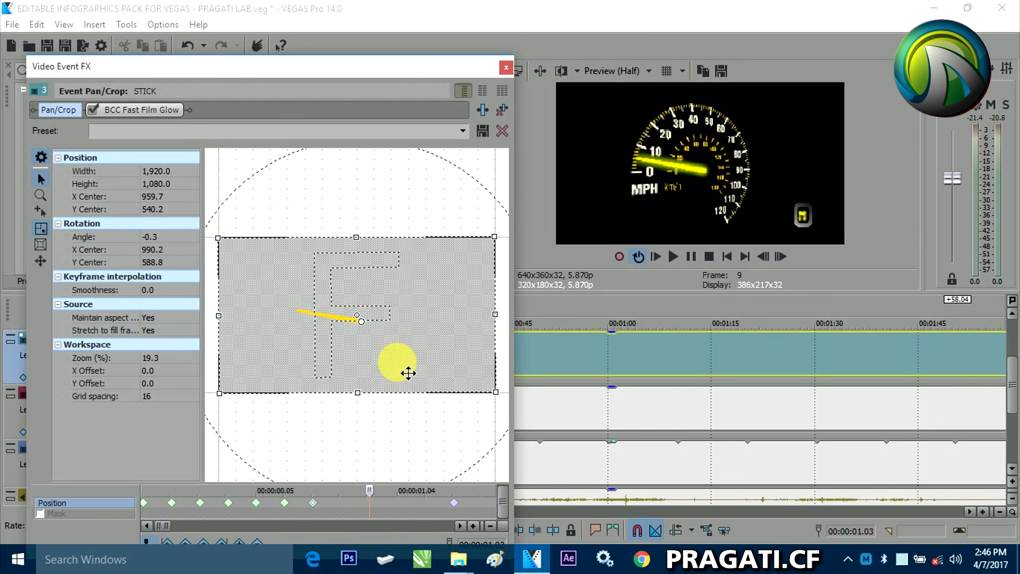
pyautogui.click(313, 502)
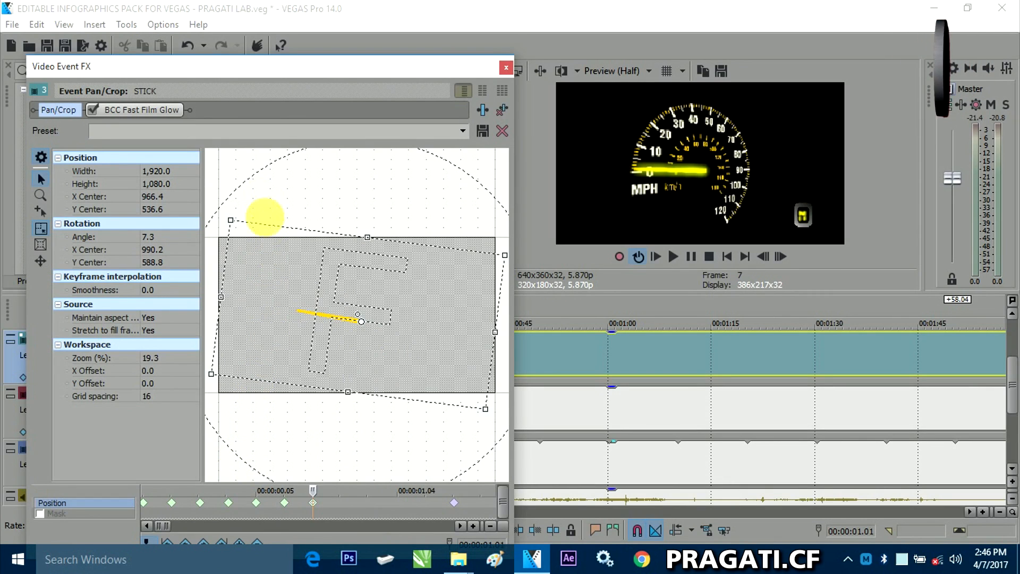
pyautogui.moveTo(257, 182); pyautogui.dragTo(248, 218)
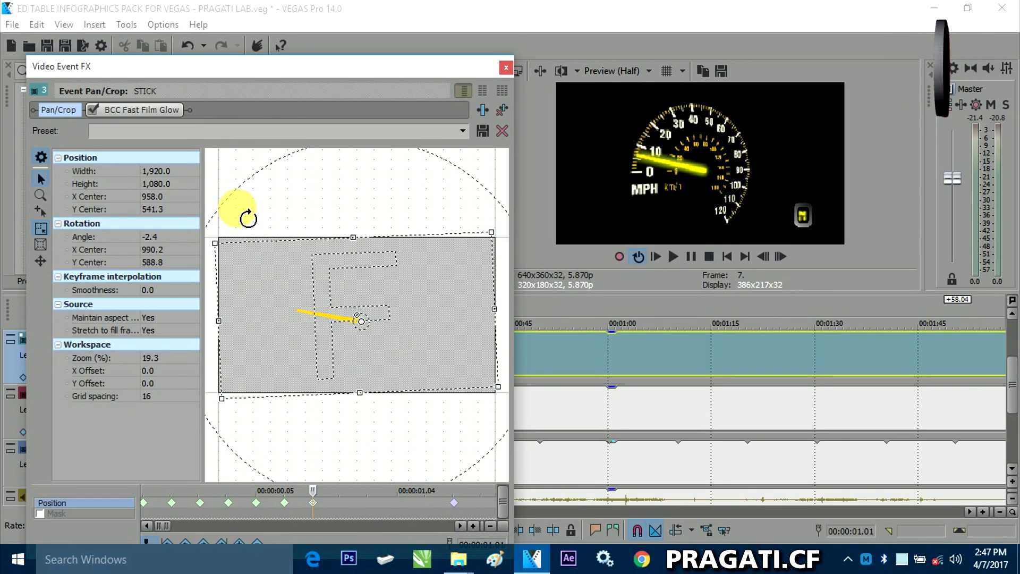
# - Move the STICK Pan/Crop frame at 00:00:01.01 to about X 950.5, Y 538.6, with its rotation centre at about 982.7, 586.1
pyautogui.scroll(6, 386, 329)
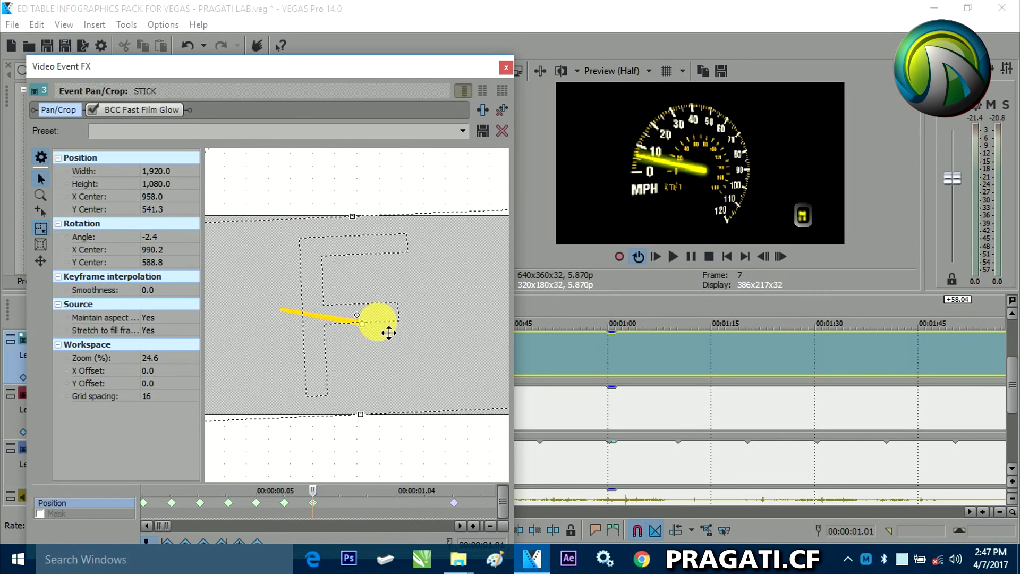
pyautogui.scroll(5, 386, 334)
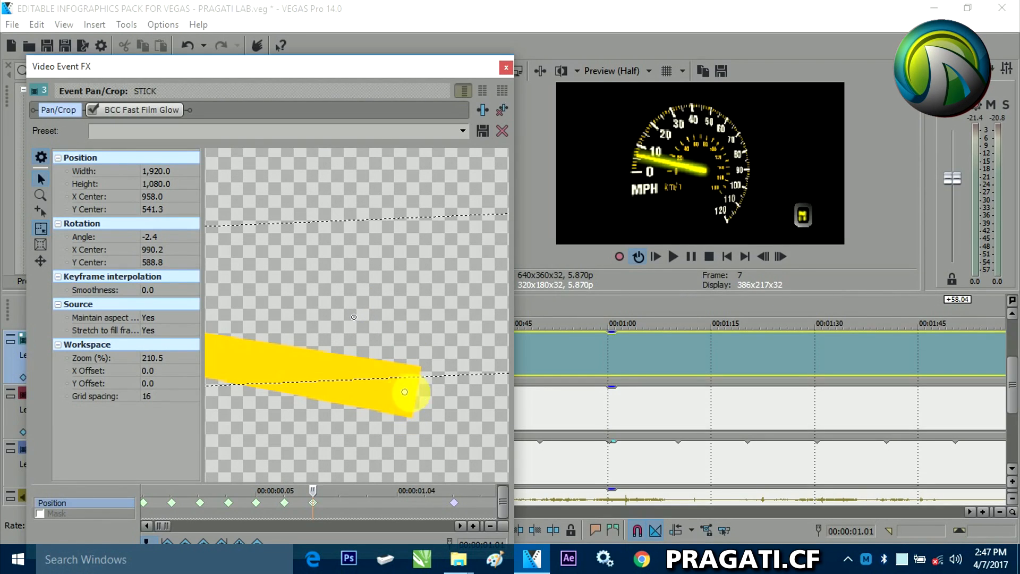
pyautogui.scroll(-6, 416, 403)
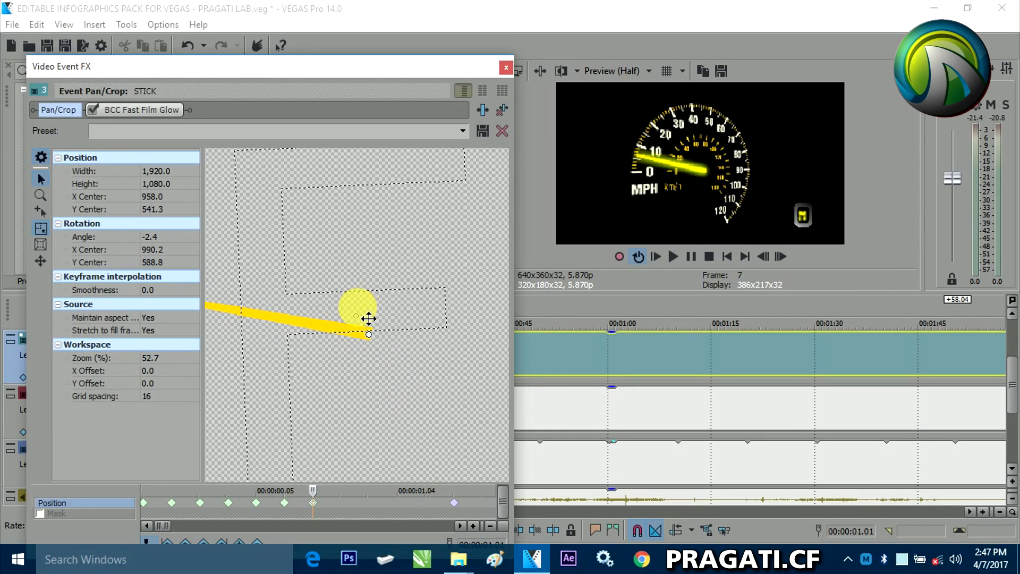
pyautogui.scroll(5, 369, 318)
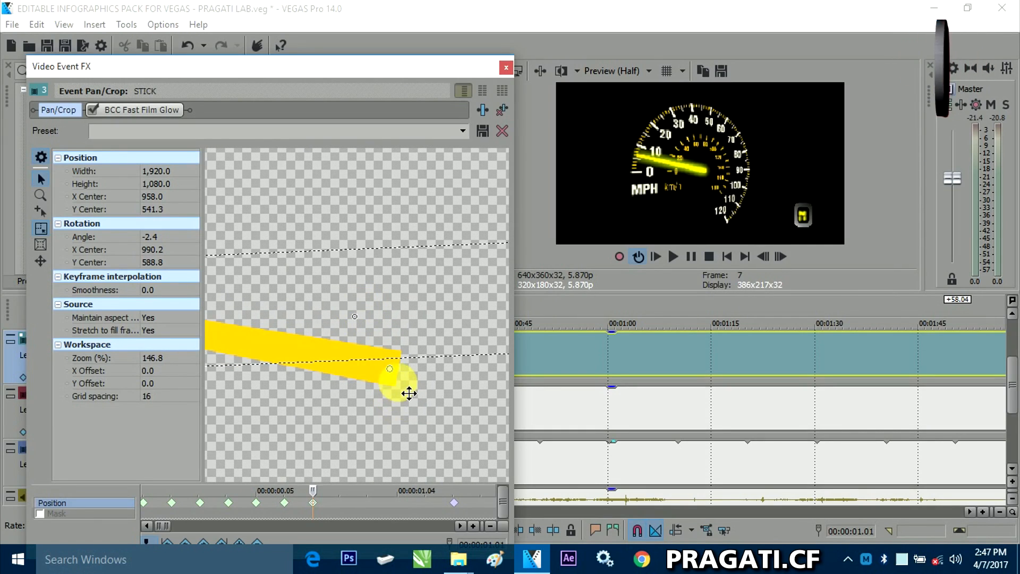
pyautogui.moveTo(408, 392); pyautogui.dragTo(329, 488)
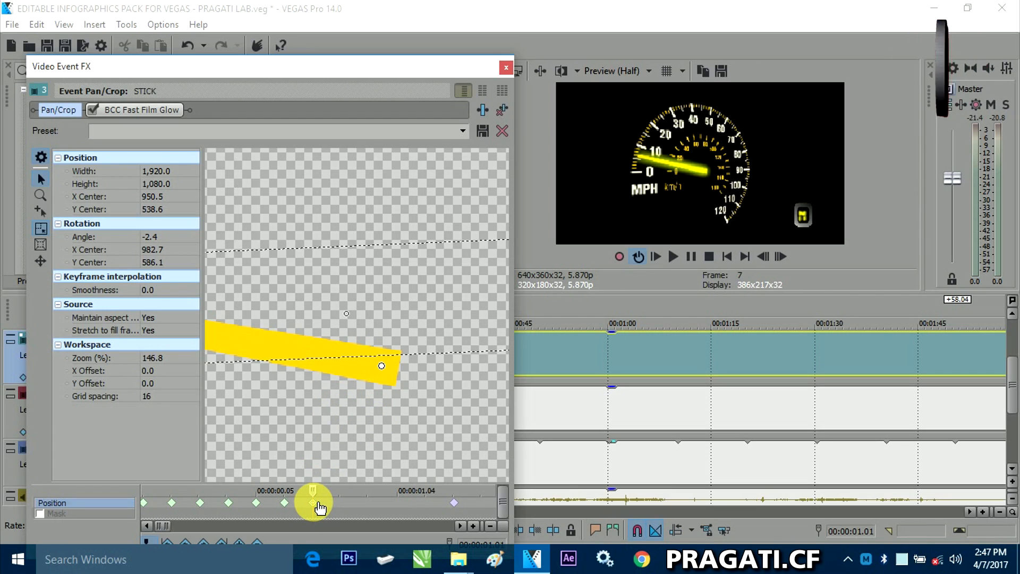
# - Undo the last two moves of the STICK Pan/Crop frame
pyautogui.hotkey('ctrl', 'z')
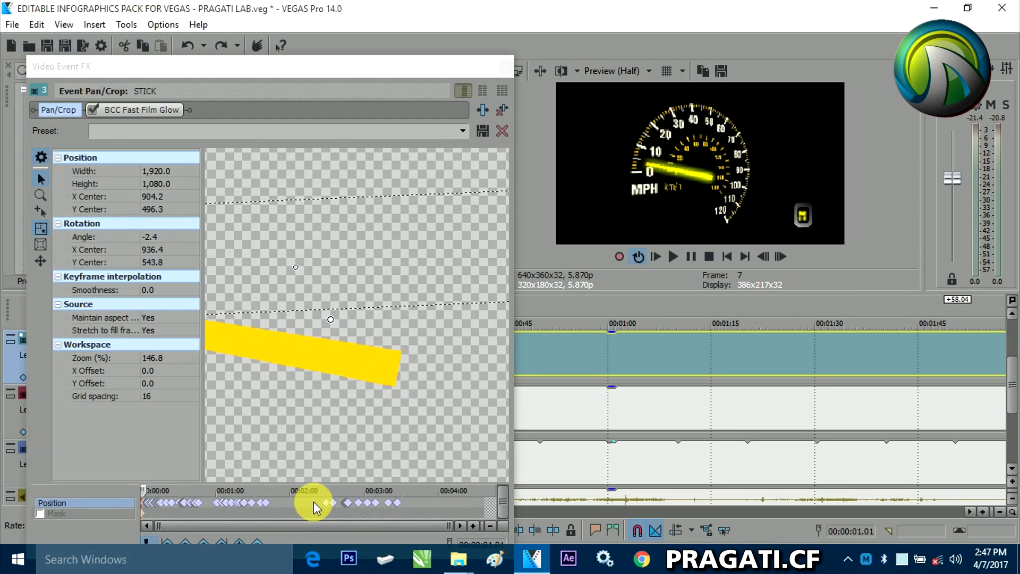
pyautogui.hotkey('ctrl', 'z')
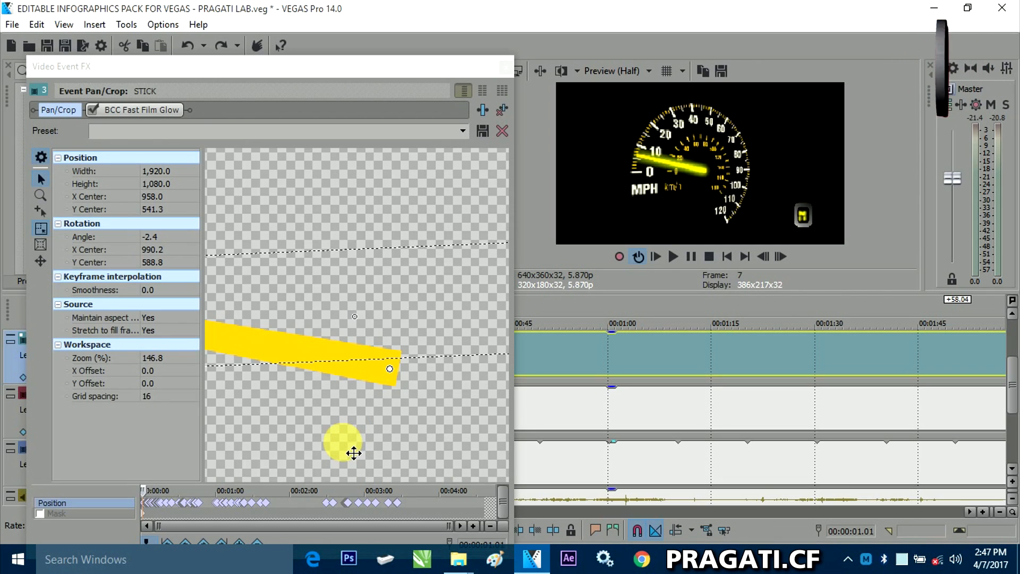
pyautogui.click(215, 523)
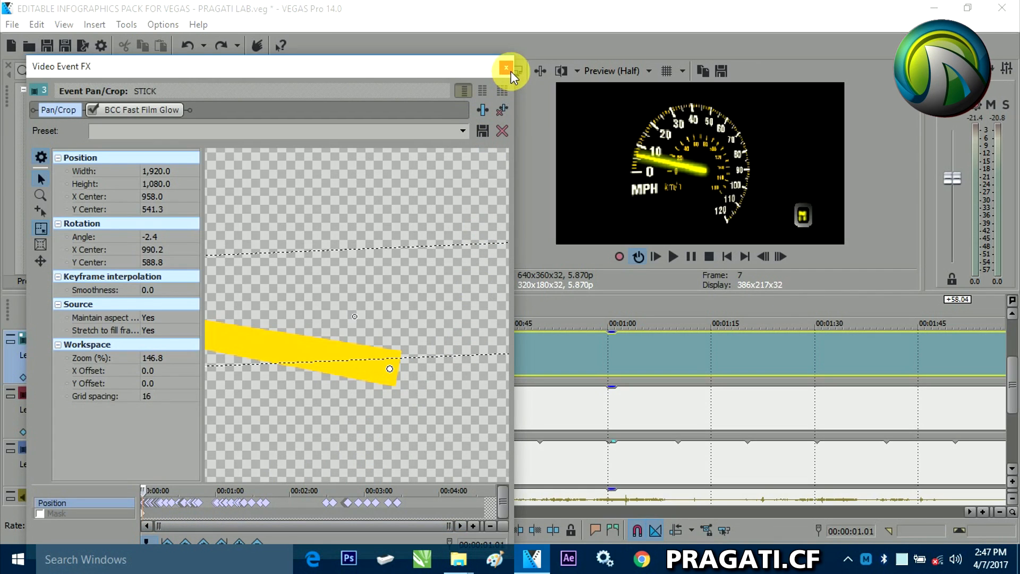
# - Try rotating the STICK Pan/Crop frame back and forth around its centre at the 00:00:02.00 Position keyframe
pyautogui.scroll(4, 162, 508)
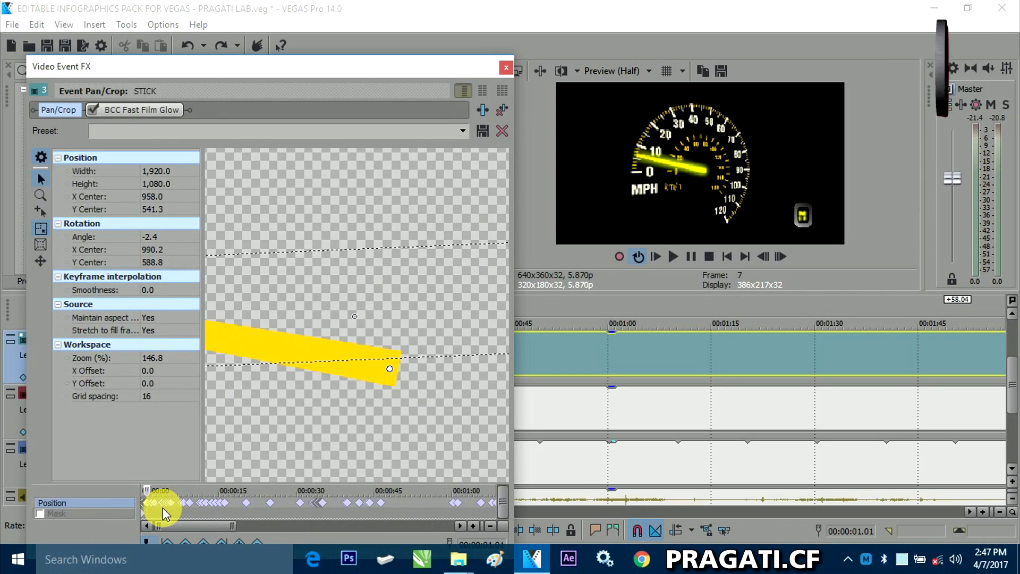
pyautogui.scroll(6, 163, 507)
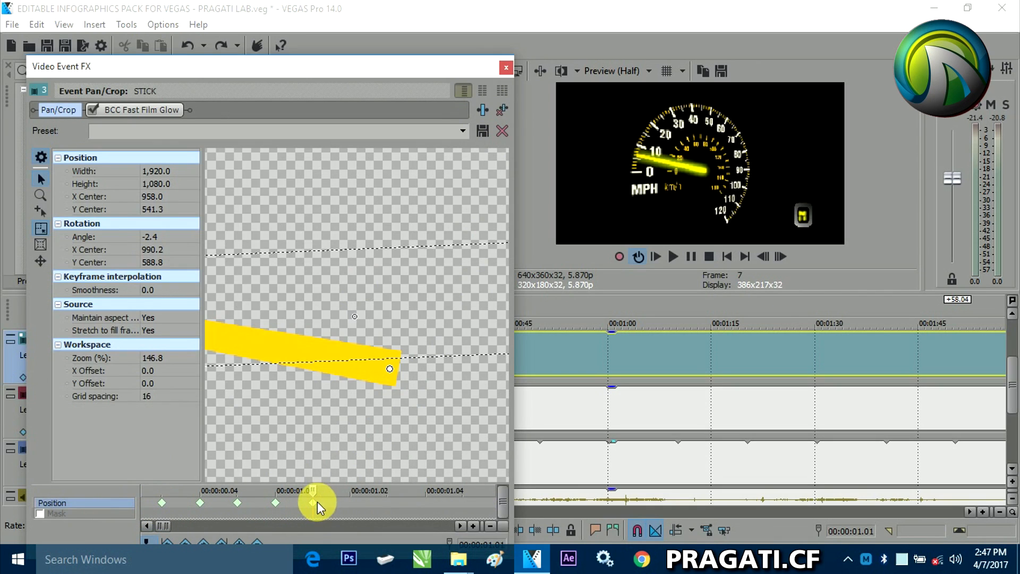
pyautogui.click(460, 525)
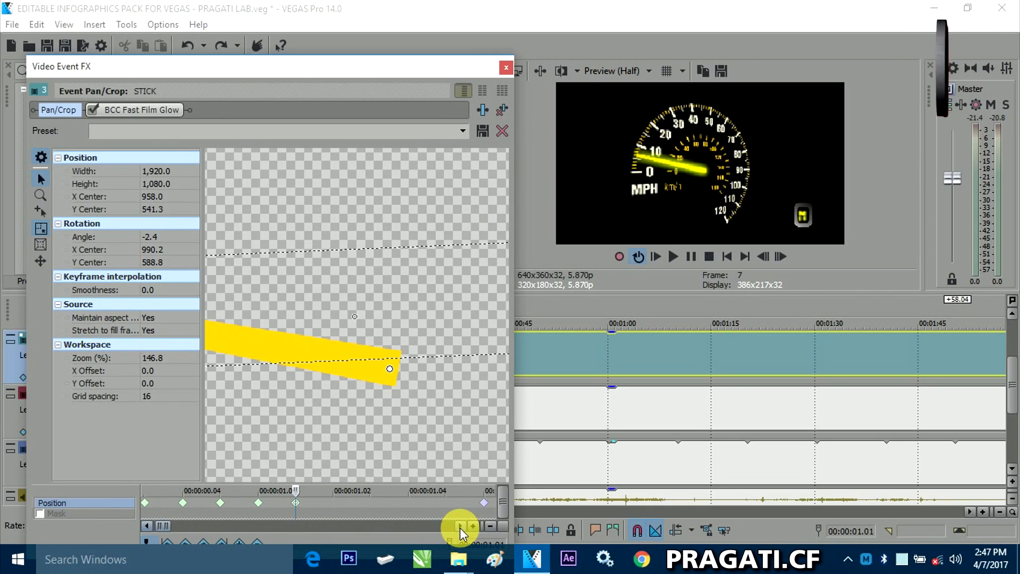
pyautogui.click(460, 526)
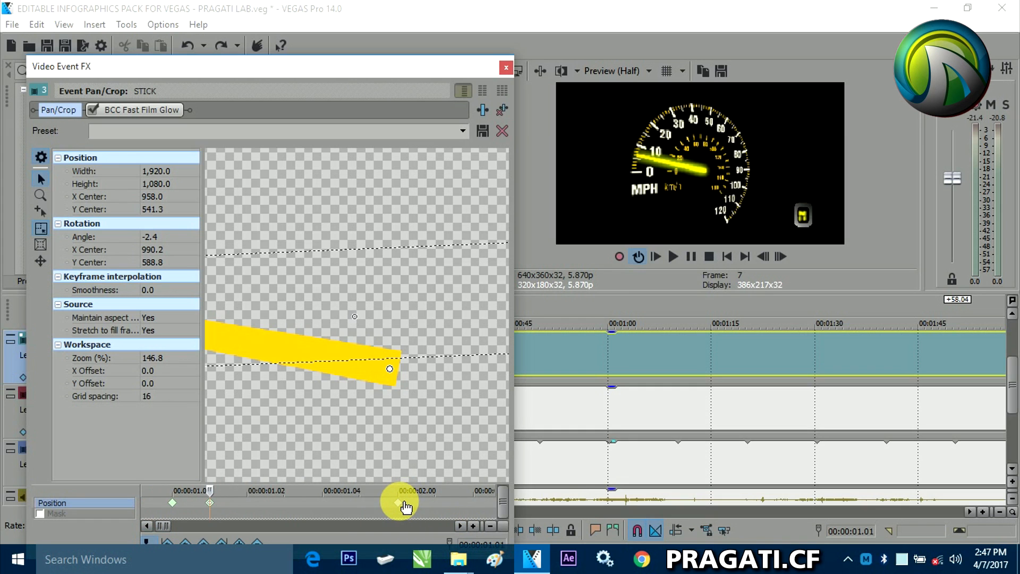
pyautogui.click(398, 502)
pyautogui.scroll(-2, 360, 412)
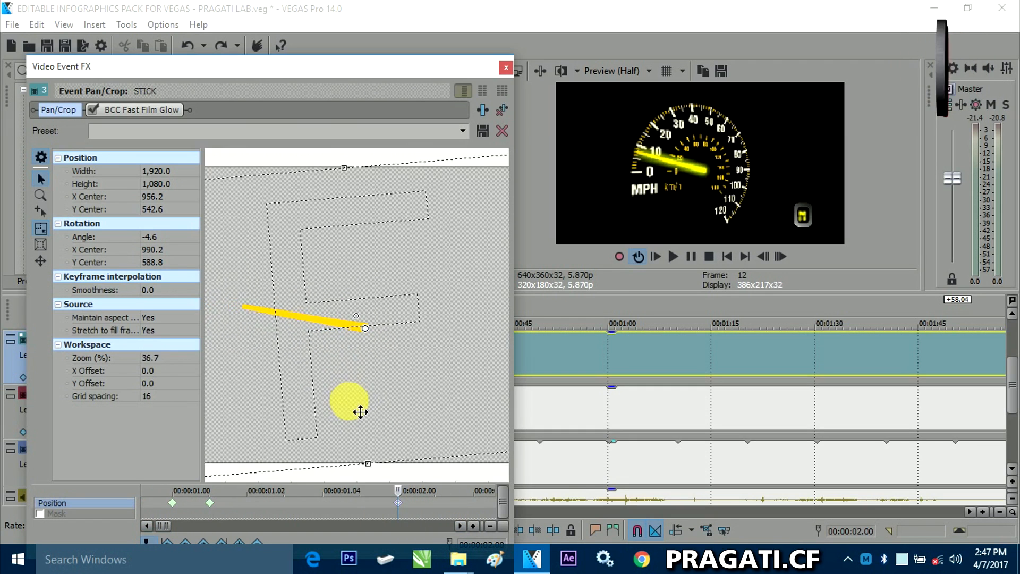
pyautogui.scroll(-3, 360, 412)
pyautogui.moveTo(299, 429); pyautogui.dragTo(471, 285)
pyautogui.moveTo(420, 224); pyautogui.dragTo(336, 467)
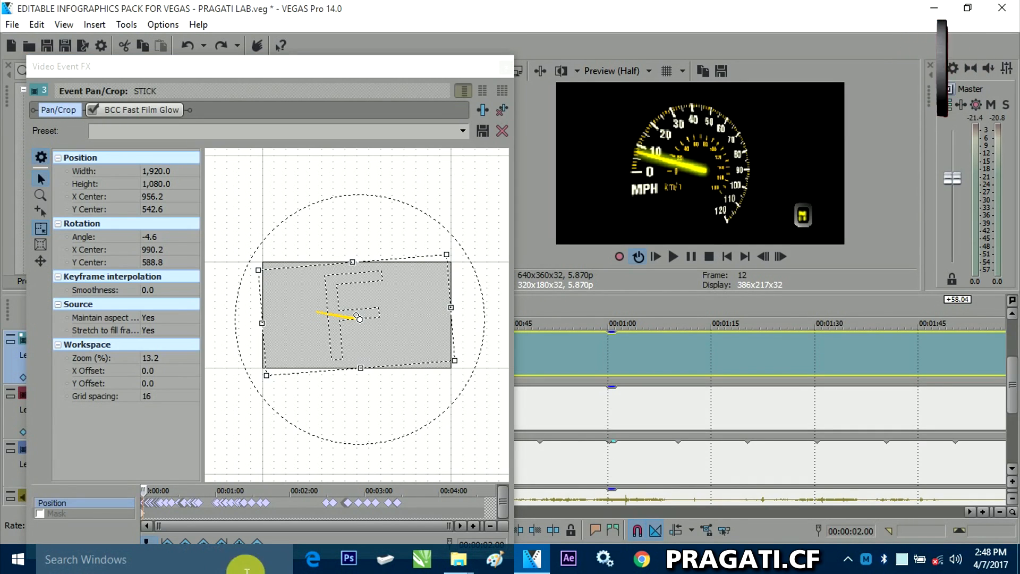
# - Compare the needle's rotation at the STICK Position keyframes 00:01:01.01, 00:01:07.05 and 00:01:08.04
pyautogui.click(222, 508)
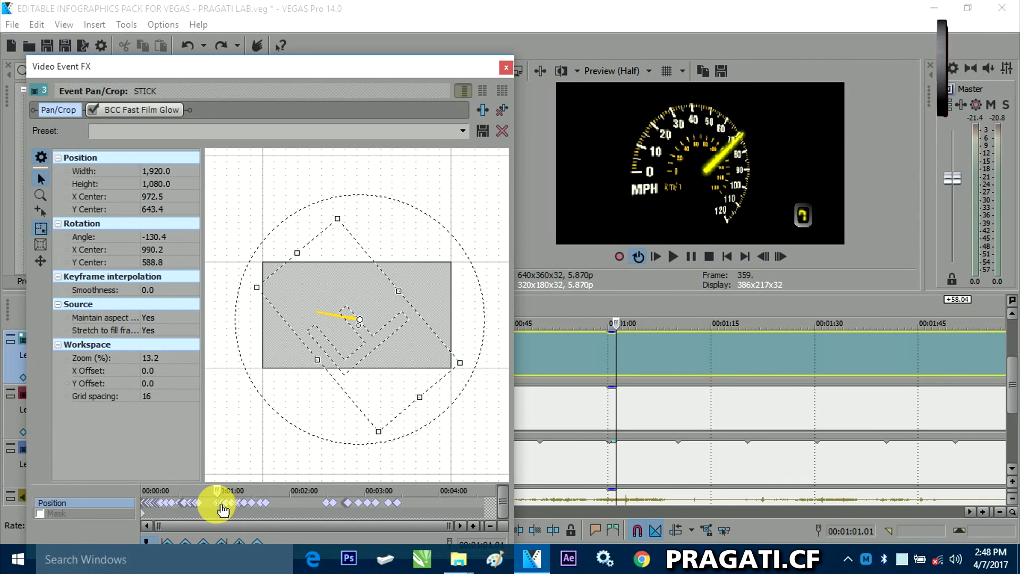
pyautogui.scroll(3, 249, 507)
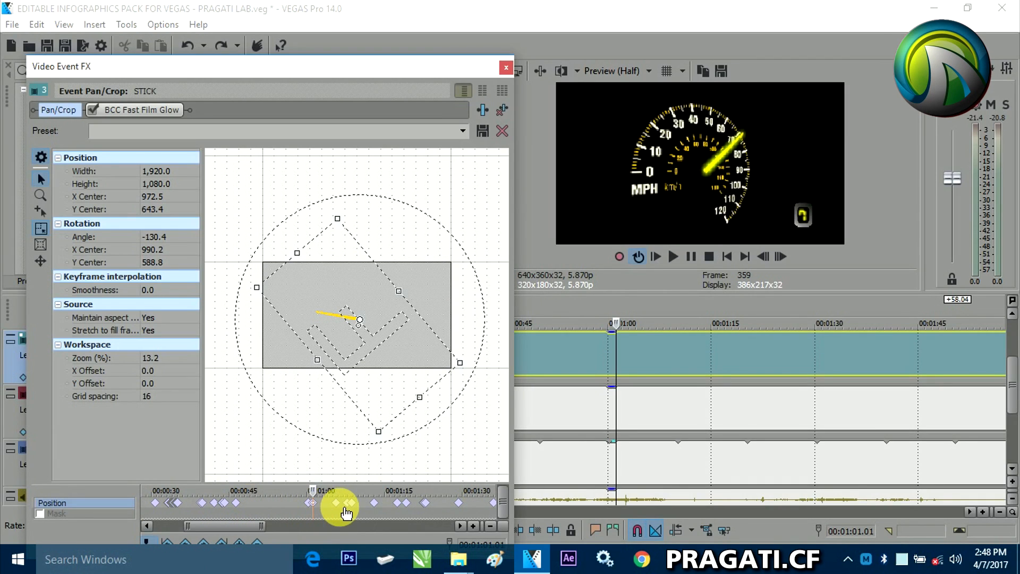
pyautogui.click(346, 507)
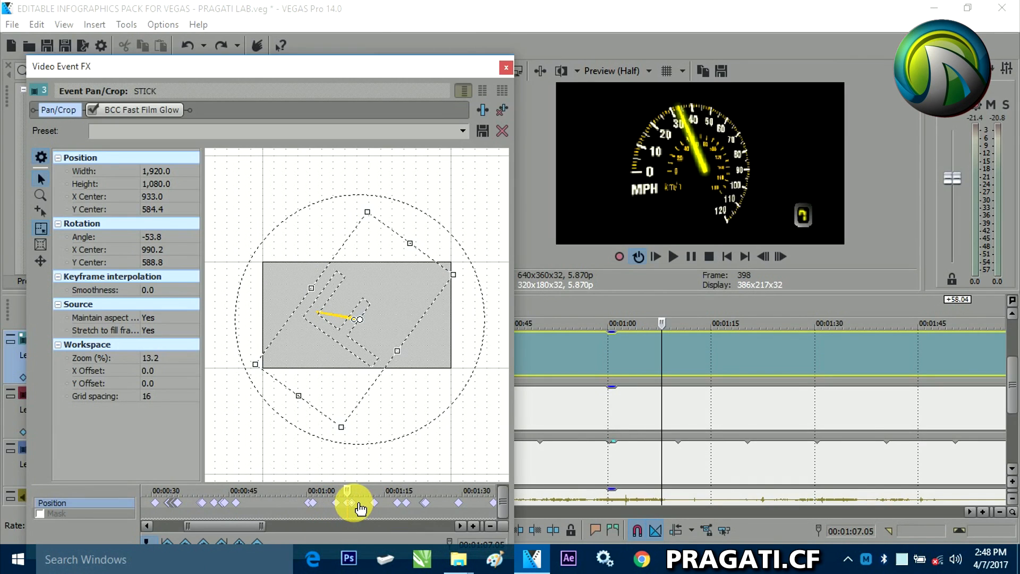
pyautogui.click(360, 505)
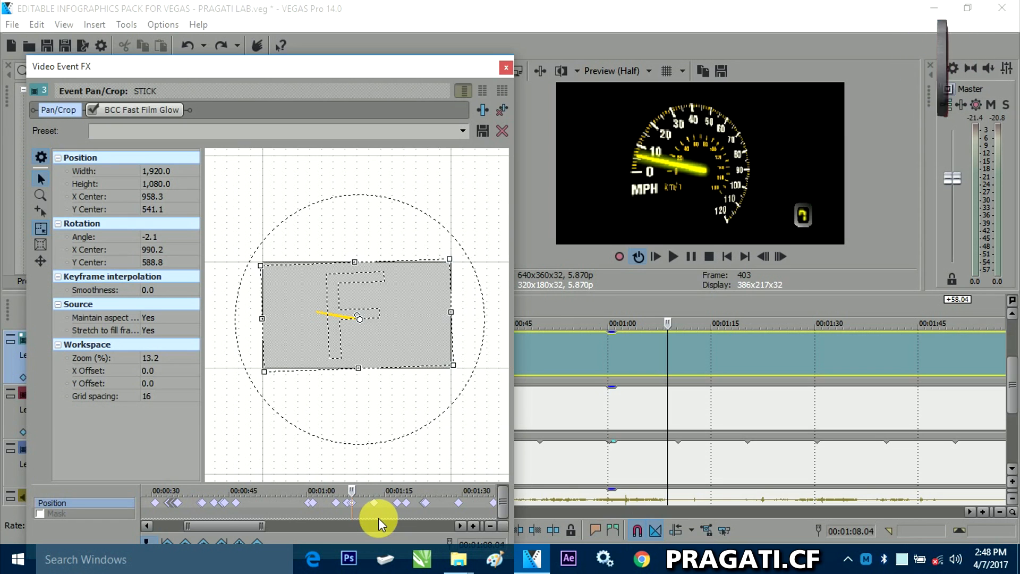
pyautogui.scroll(4, 384, 502)
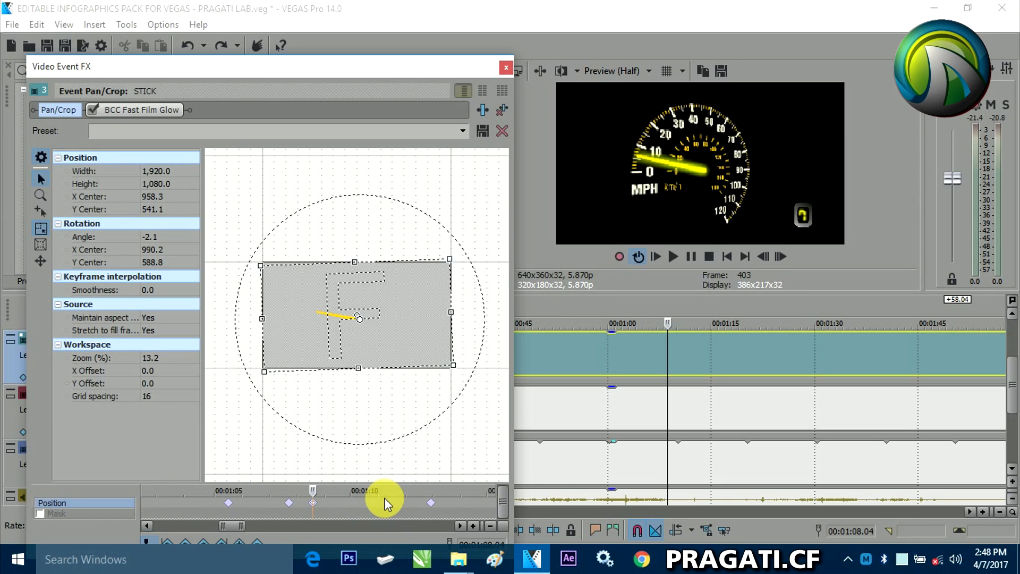
pyautogui.click(290, 503)
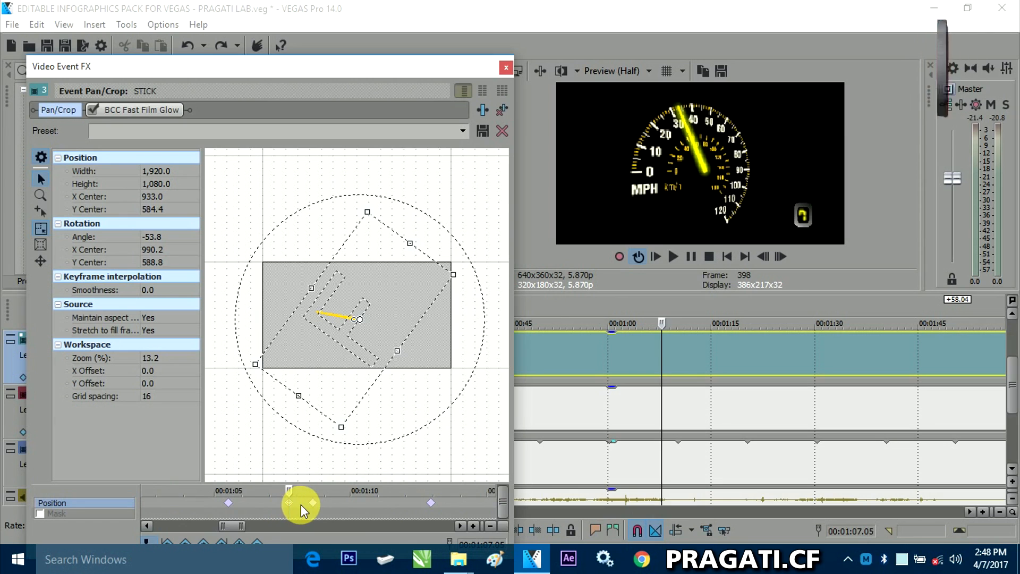
pyautogui.click(317, 502)
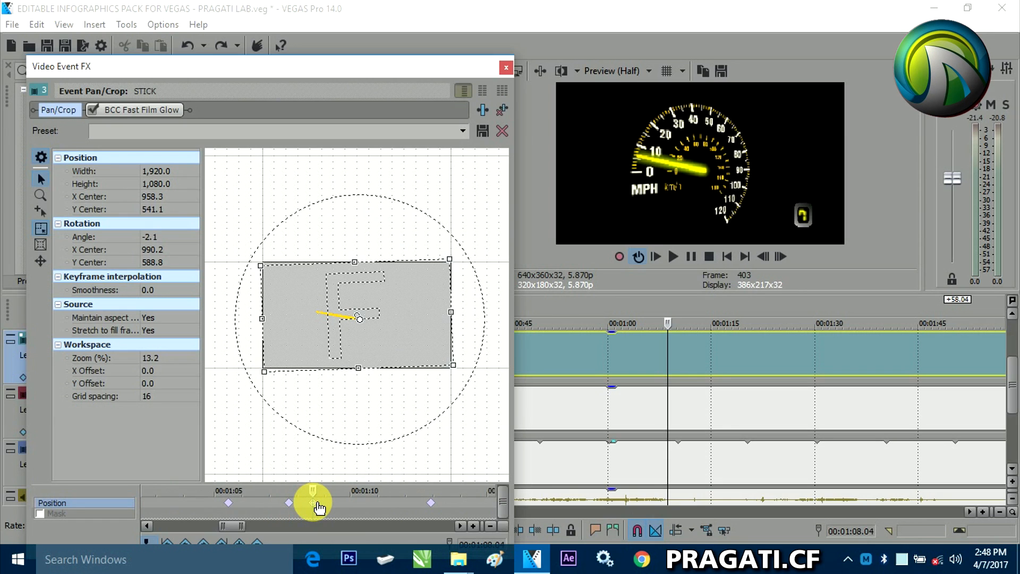
pyautogui.click(290, 503)
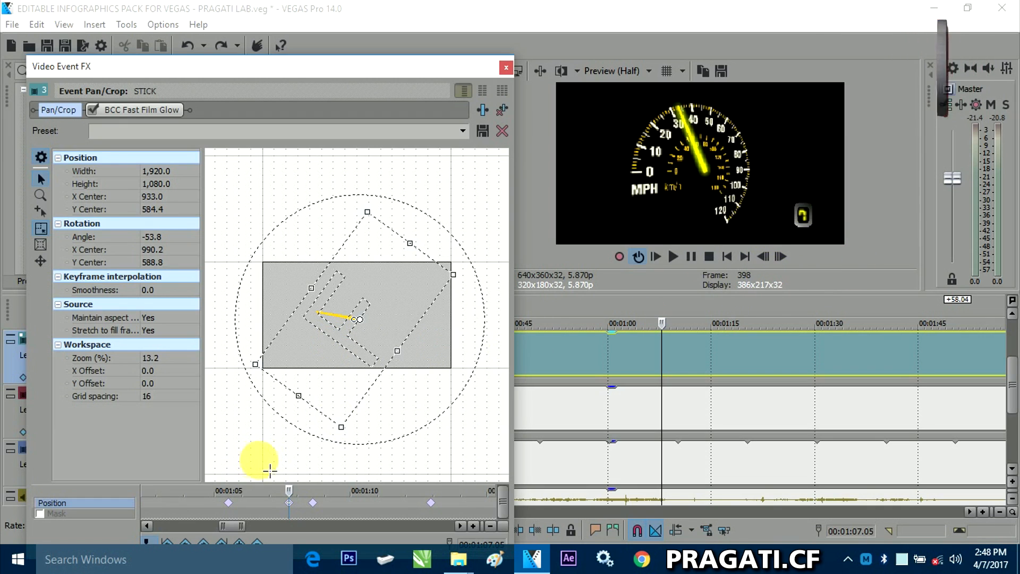
# - Examine the rotation angles of the closely spaced STICK Position keyframes between 00:00:33.01 and 00:00:33.05
pyautogui.moveTo(228, 525); pyautogui.dragTo(201, 523)
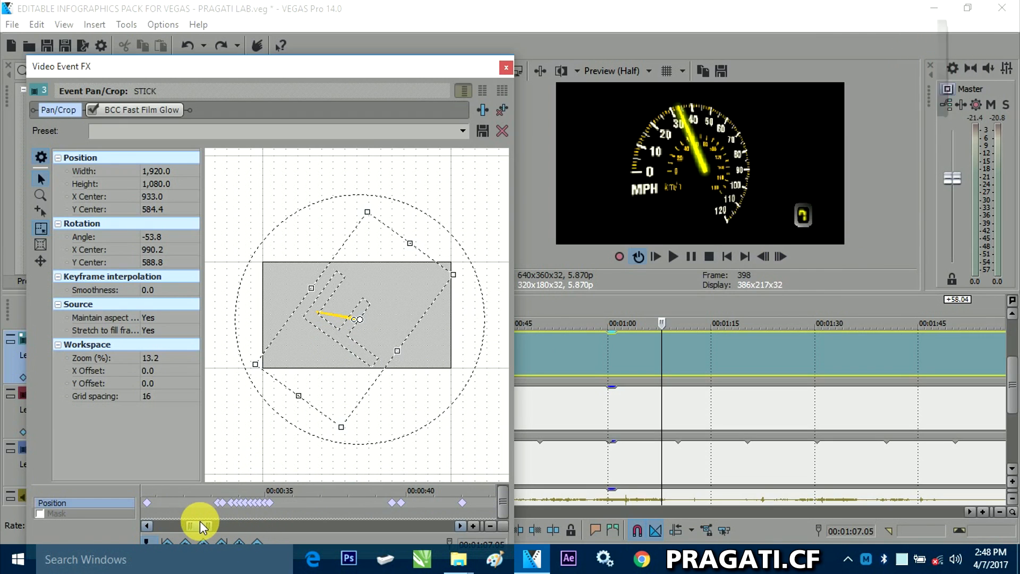
pyautogui.click(219, 503)
pyautogui.scroll(2, 260, 512)
pyautogui.scroll(2, 260, 514)
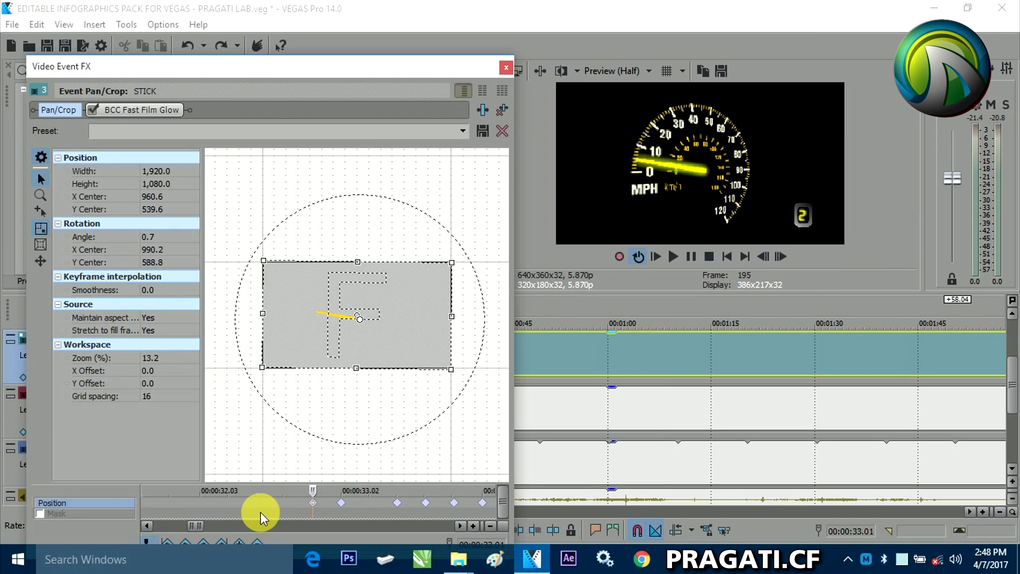
pyautogui.click(341, 502)
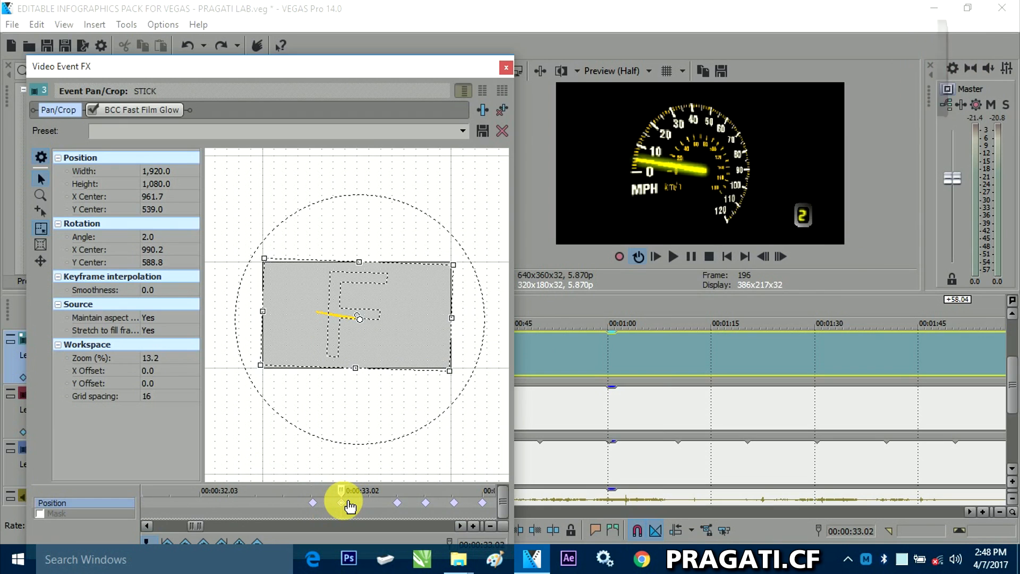
pyautogui.click(398, 502)
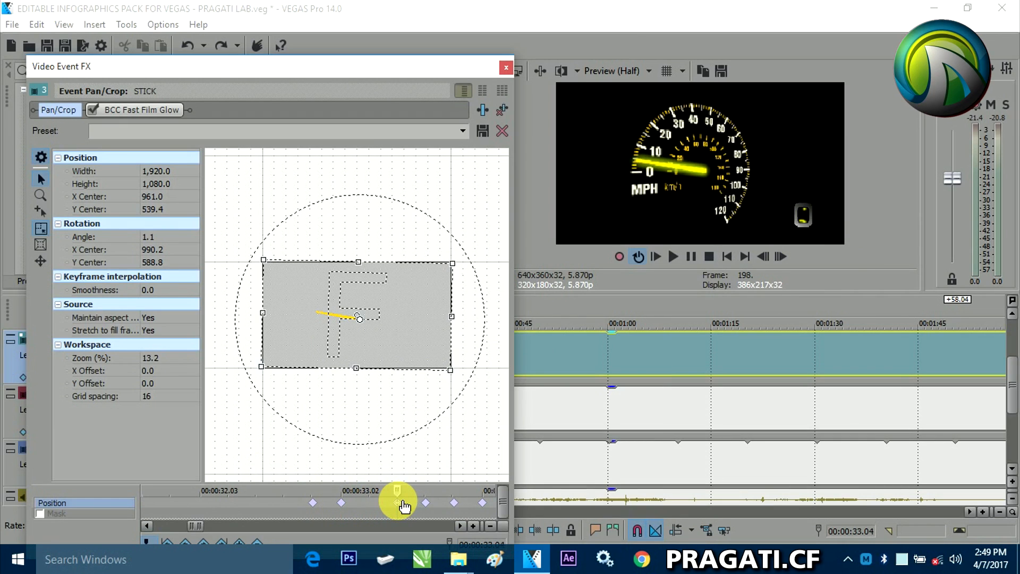
pyautogui.click(426, 501)
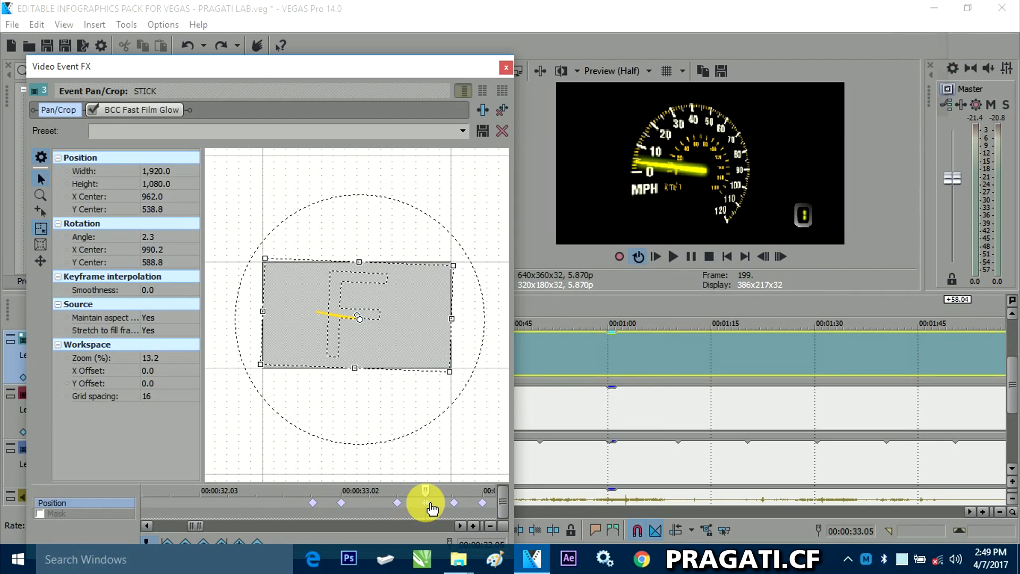
pyautogui.click(313, 502)
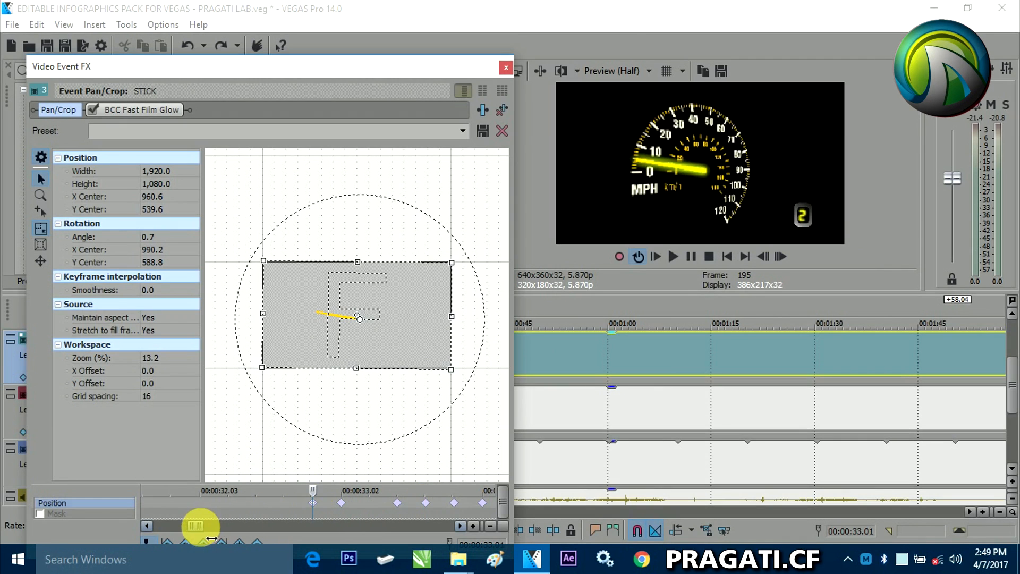
# - Step through the early STICK Position keyframes from 00:00:02.00 to 00:00:05.00, comparing each frame rotation with the previewed needle
pyautogui.moveTo(193, 527); pyautogui.dragTo(167, 523)
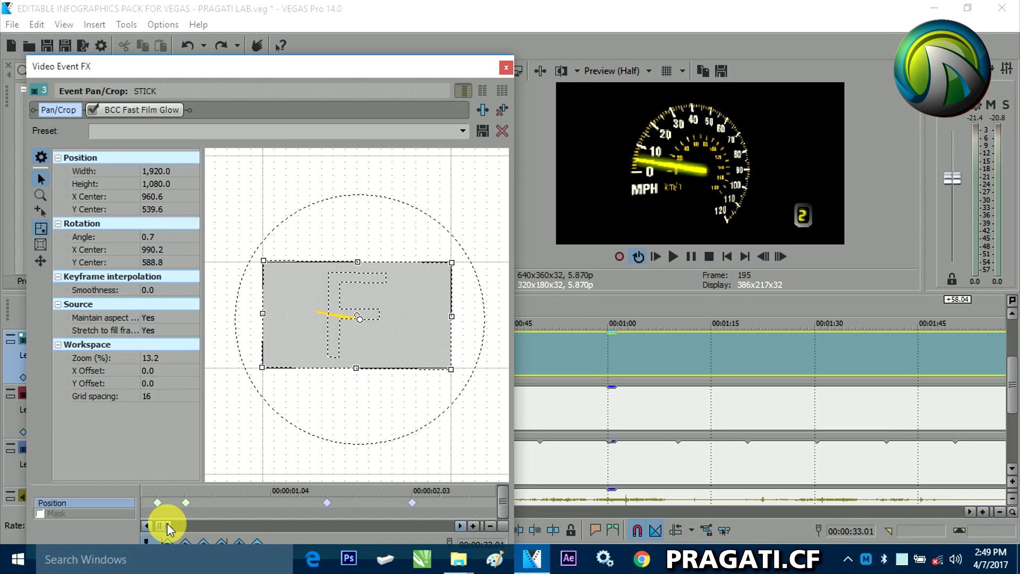
pyautogui.click(327, 503)
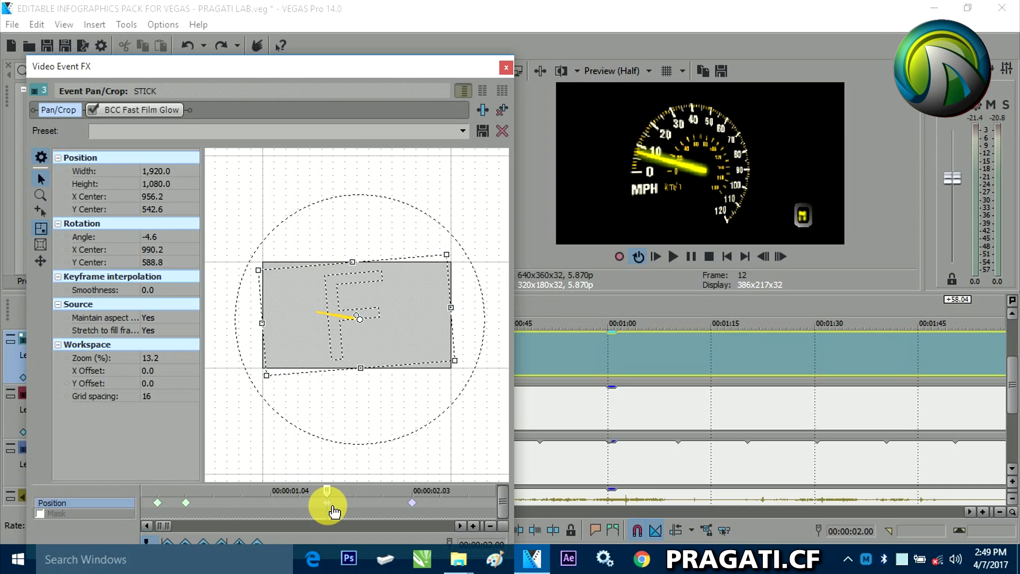
pyautogui.click(413, 503)
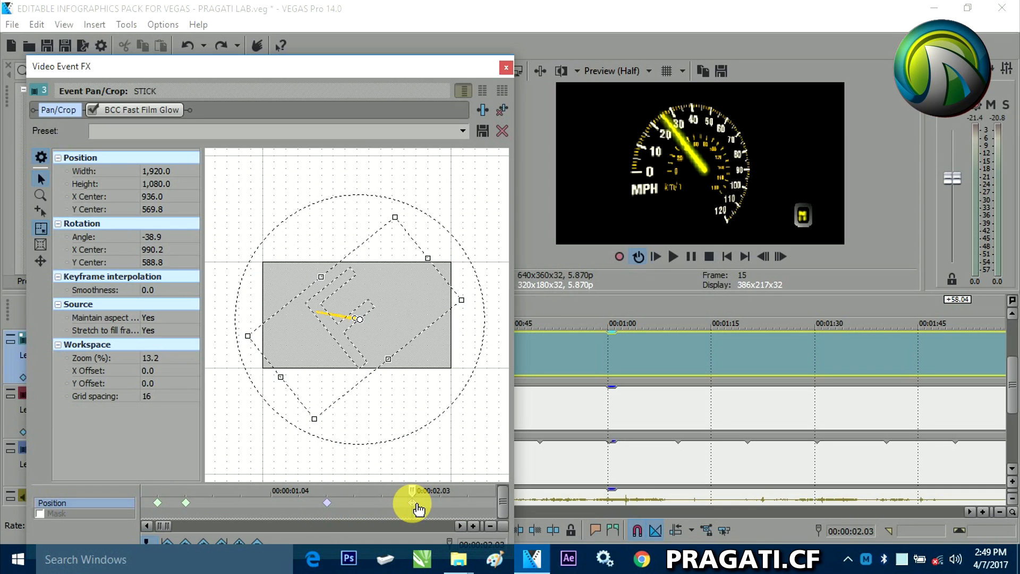
pyautogui.click(460, 526)
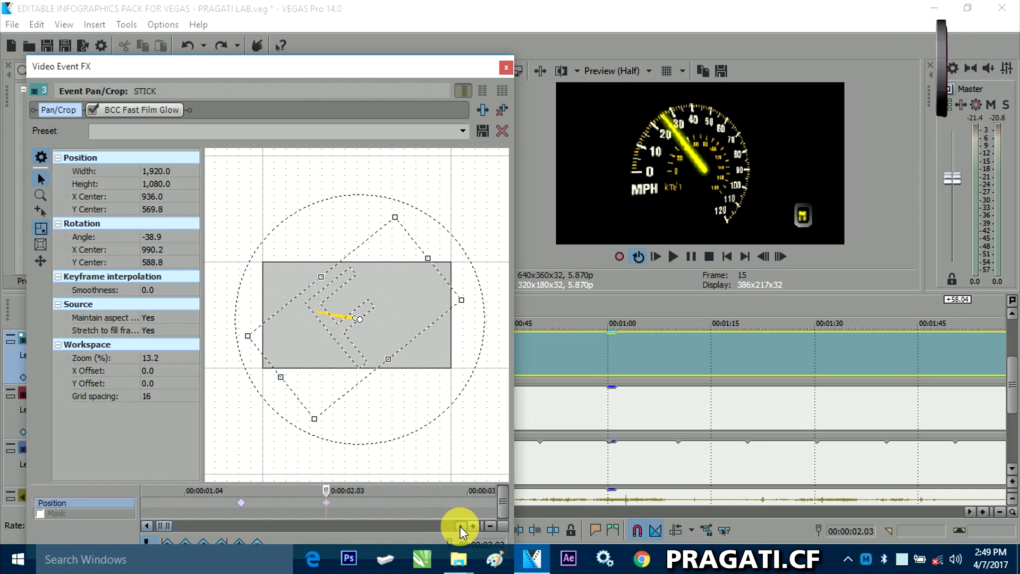
pyautogui.click(460, 526)
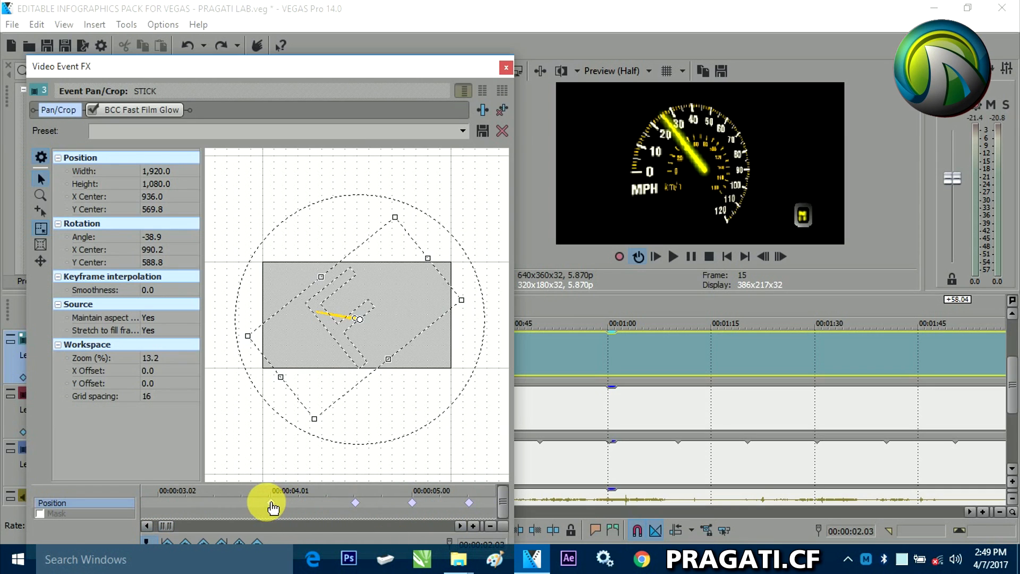
pyautogui.click(272, 503)
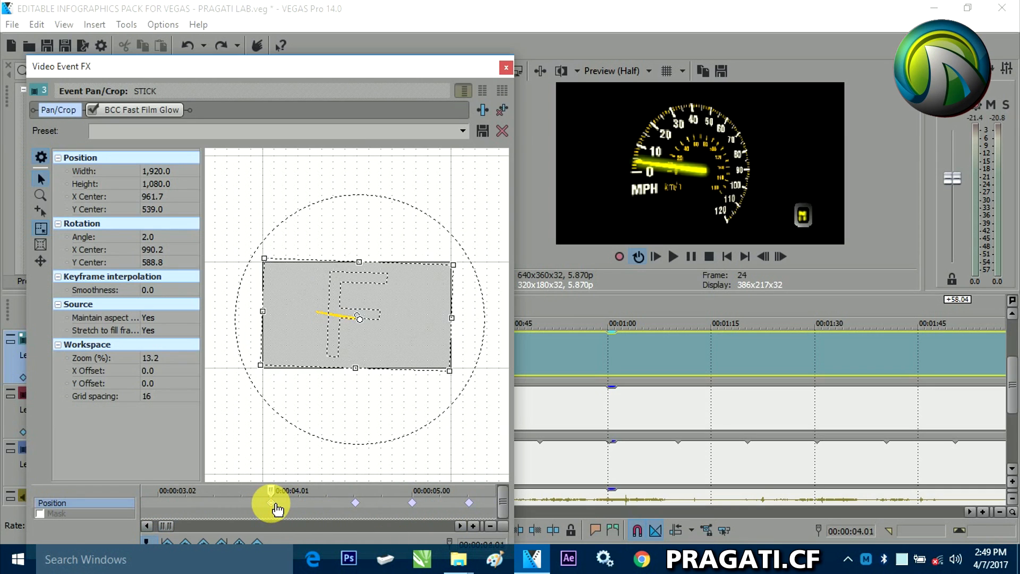
pyautogui.click(356, 502)
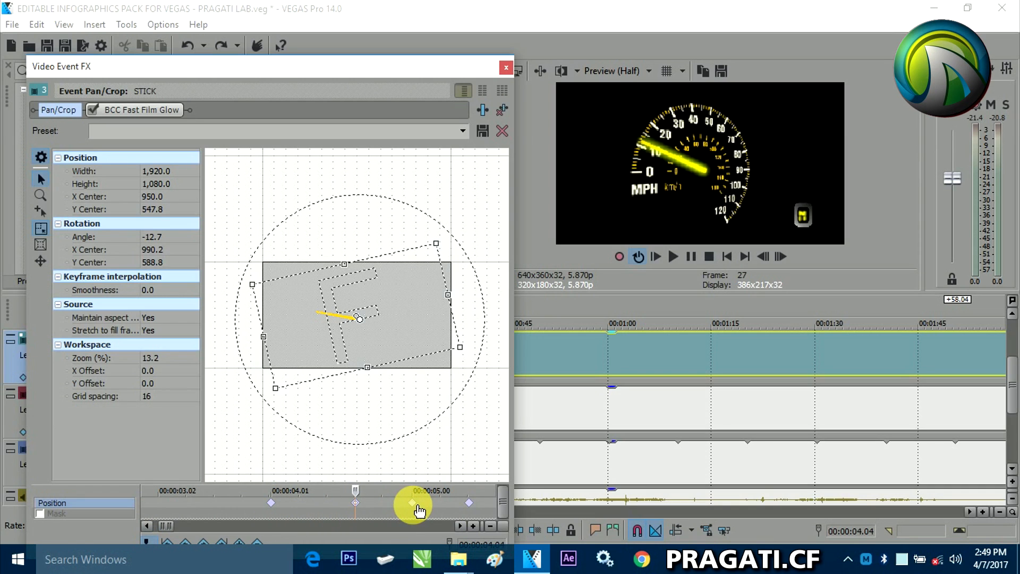
pyautogui.click(414, 503)
# - Continue through the STICK Position keyframes from 00:00:05.02 to 00:00:08.01, checking the frame rotation at each
pyautogui.click(460, 526)
pyautogui.click(460, 526)
pyautogui.click(251, 505)
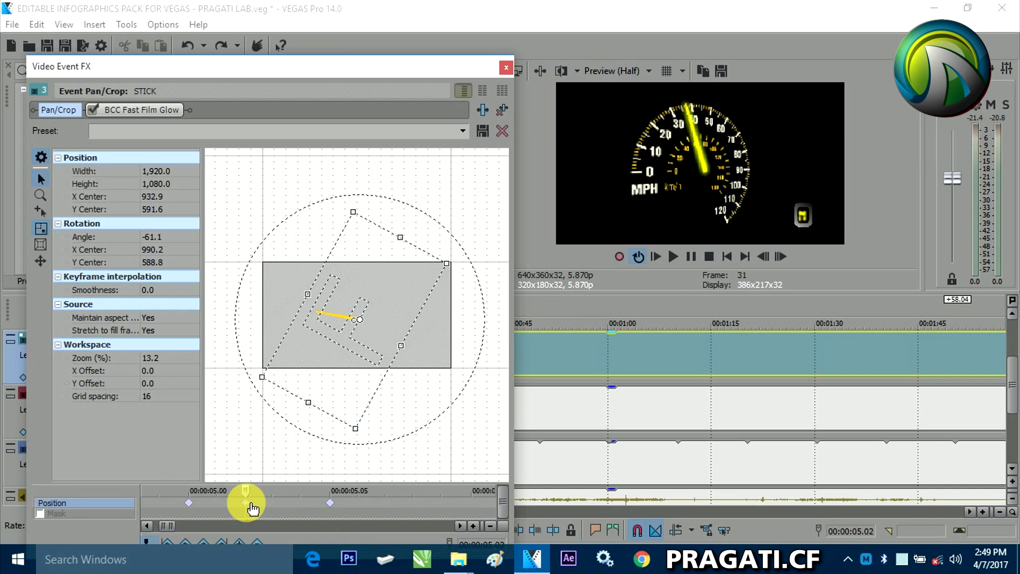
pyautogui.click(335, 505)
pyautogui.click(459, 526)
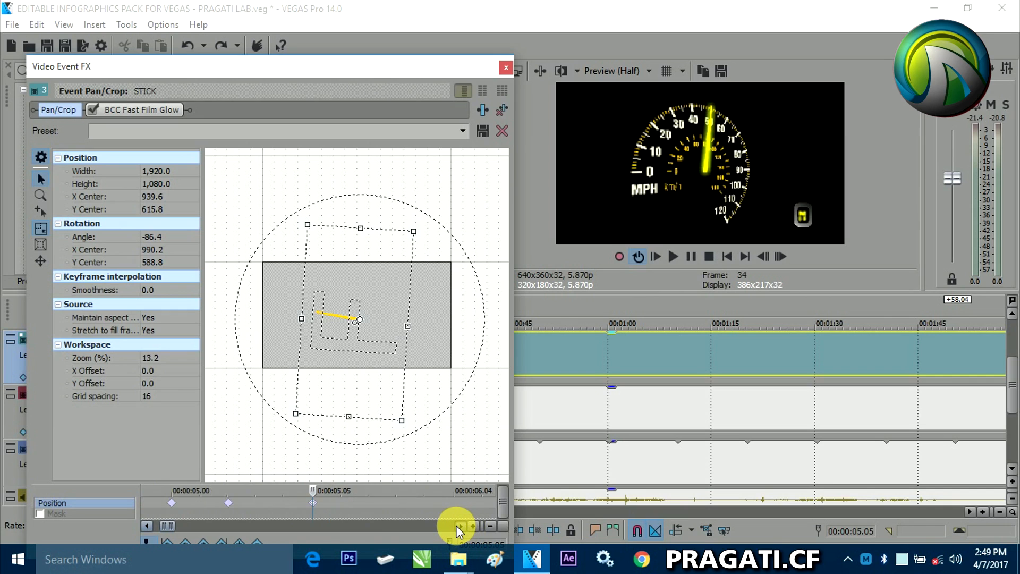
pyautogui.click(458, 526)
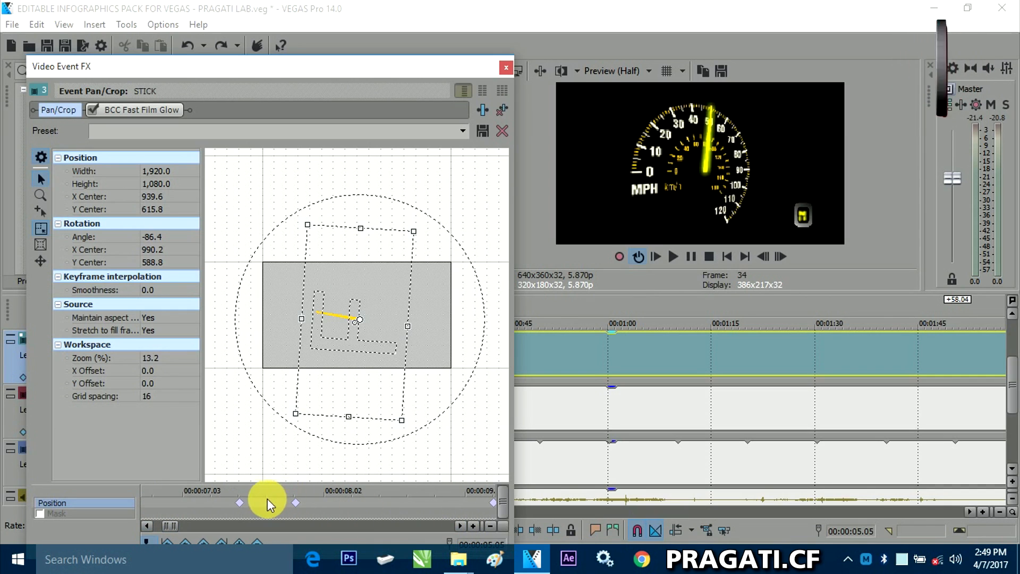
pyautogui.click(245, 502)
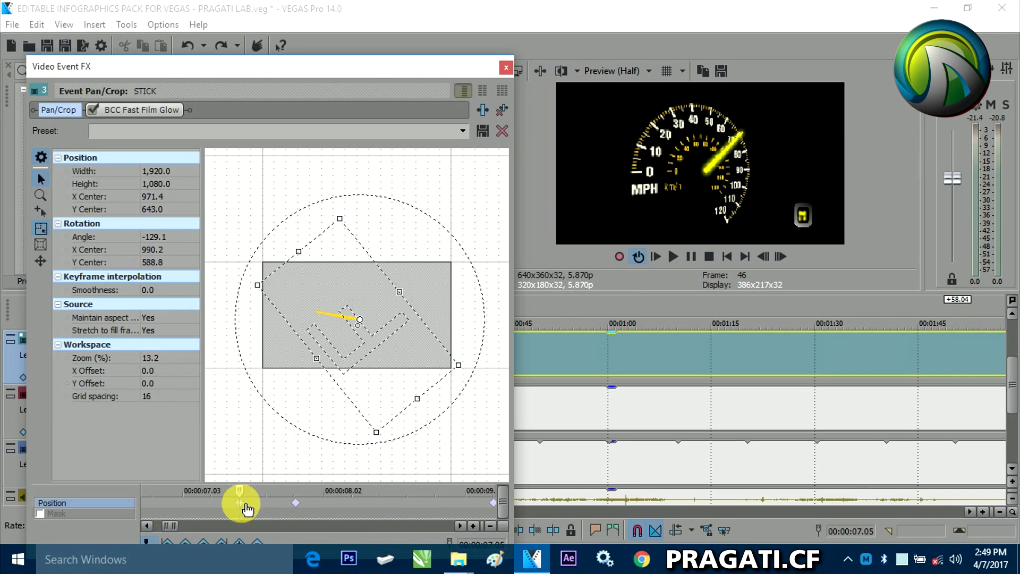
pyautogui.click(296, 503)
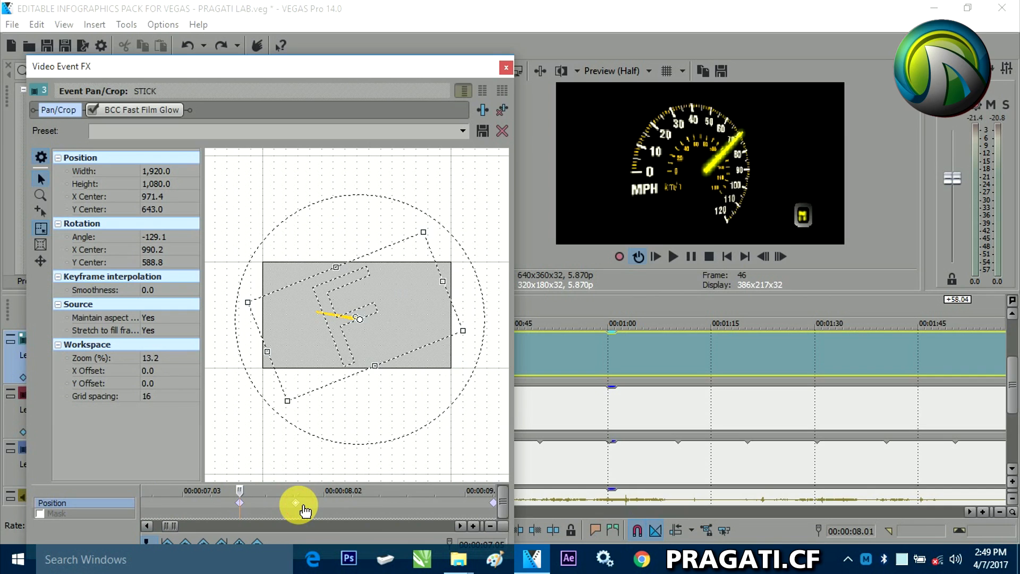
# - Compare the STICK frame rotation at the Position keyframes 00:00:08.01 and 00:00:09.02 with the previewed needle
pyautogui.click(459, 526)
pyautogui.click(459, 527)
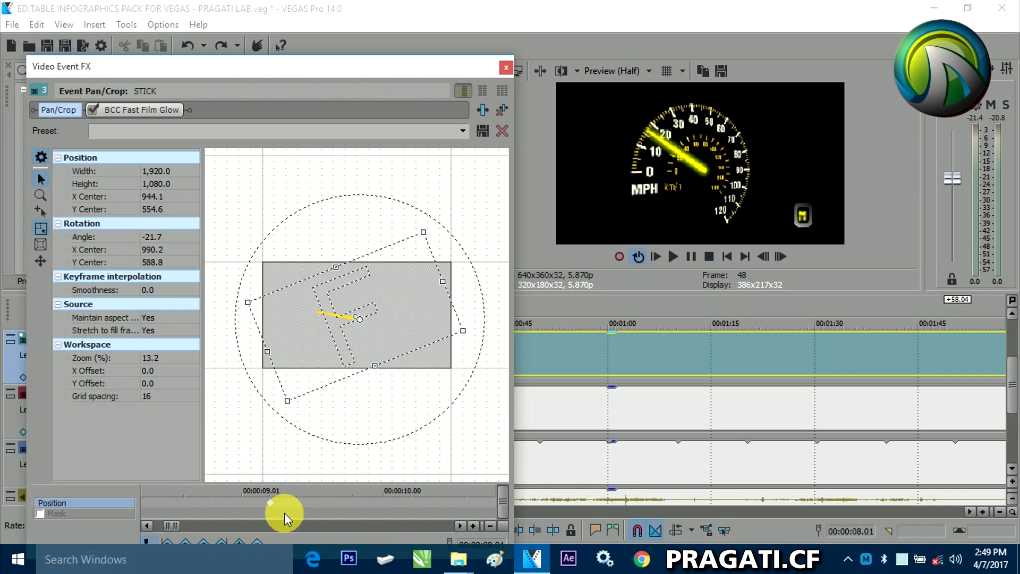
pyautogui.click(269, 503)
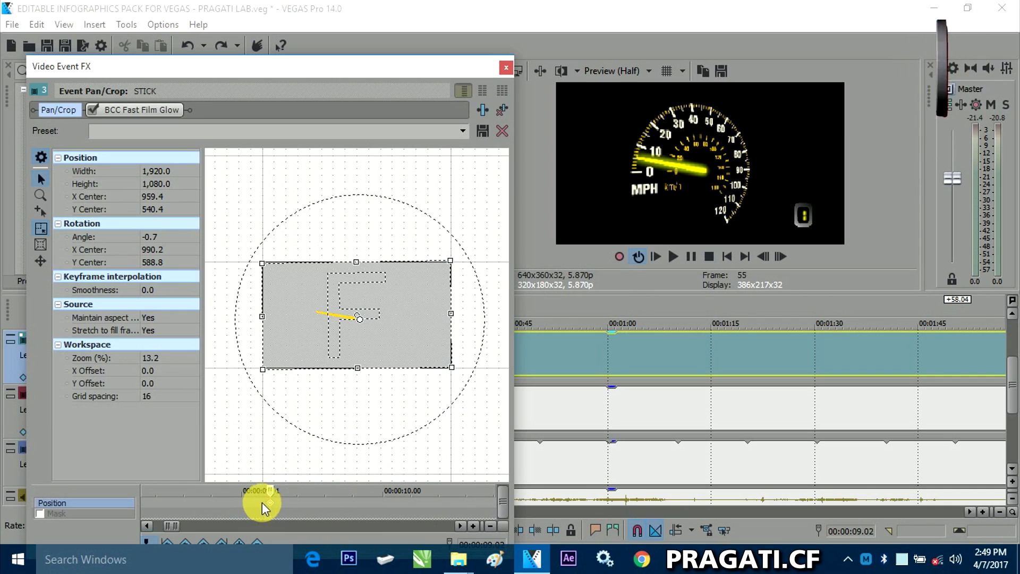
pyautogui.scroll(-4, 252, 508)
pyautogui.scroll(2, 253, 508)
pyautogui.scroll(-1, 253, 507)
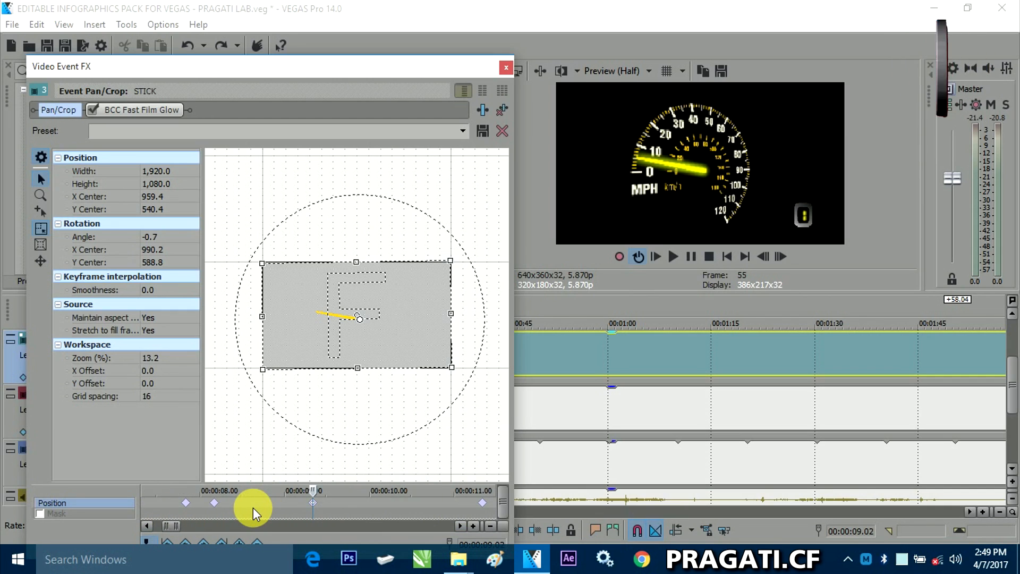
pyautogui.click(217, 503)
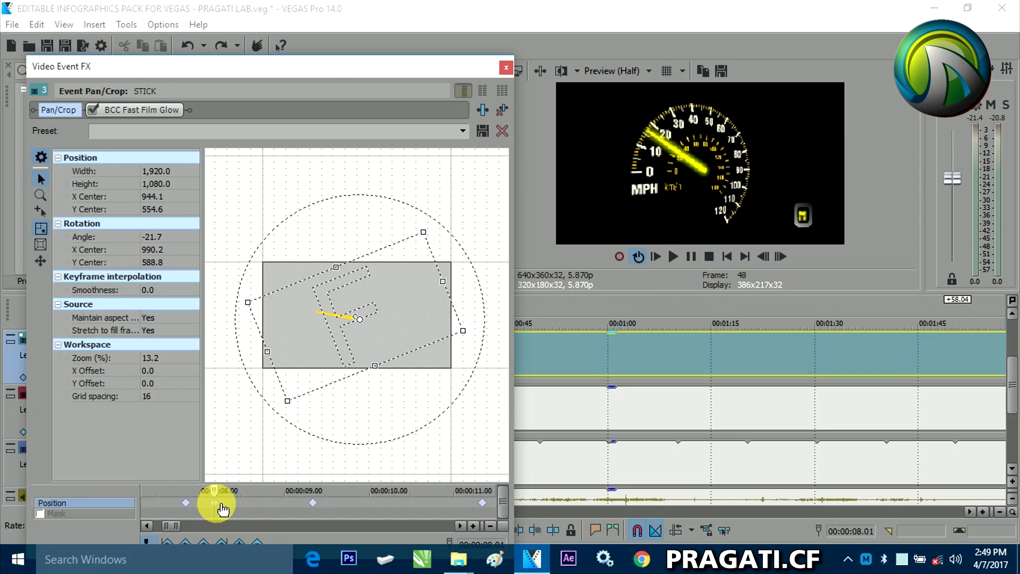
pyautogui.click(314, 503)
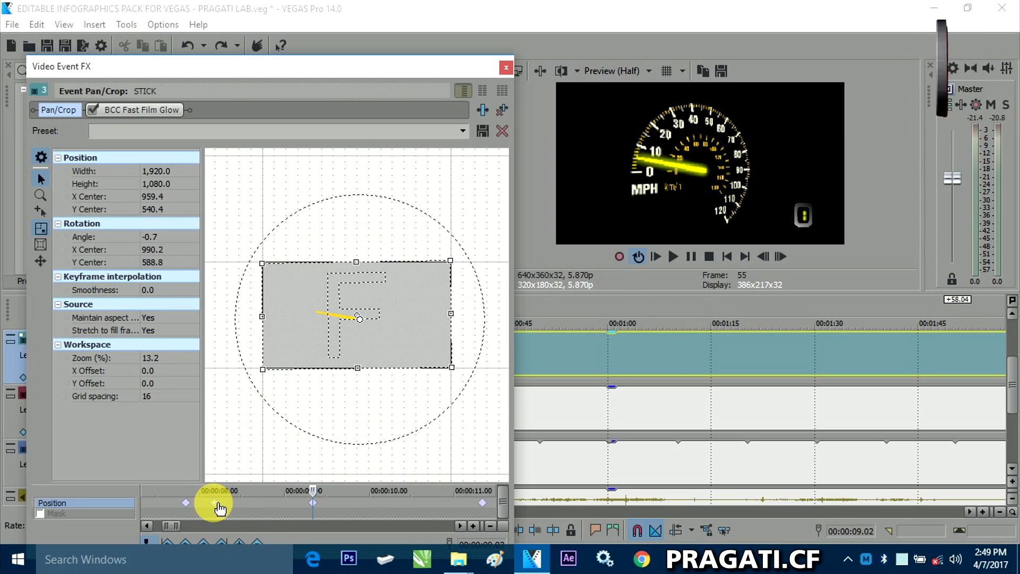
pyautogui.click(219, 504)
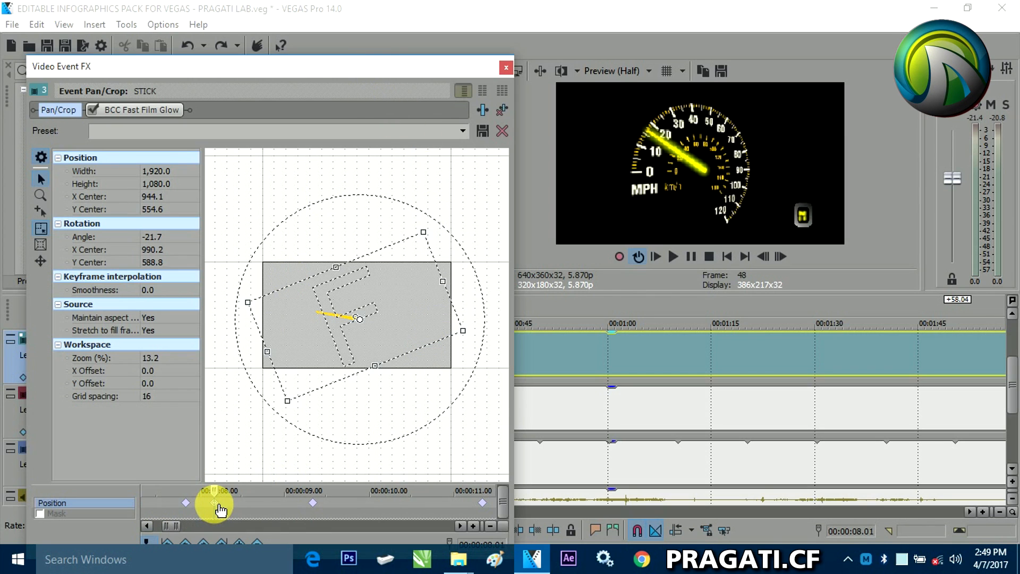
# - Play the speedometer preview from 00:00:08.01 to watch the needle move with the gear changes, and stop playback
pyautogui.moveTo(357, 71); pyautogui.dragTo(352, 539)
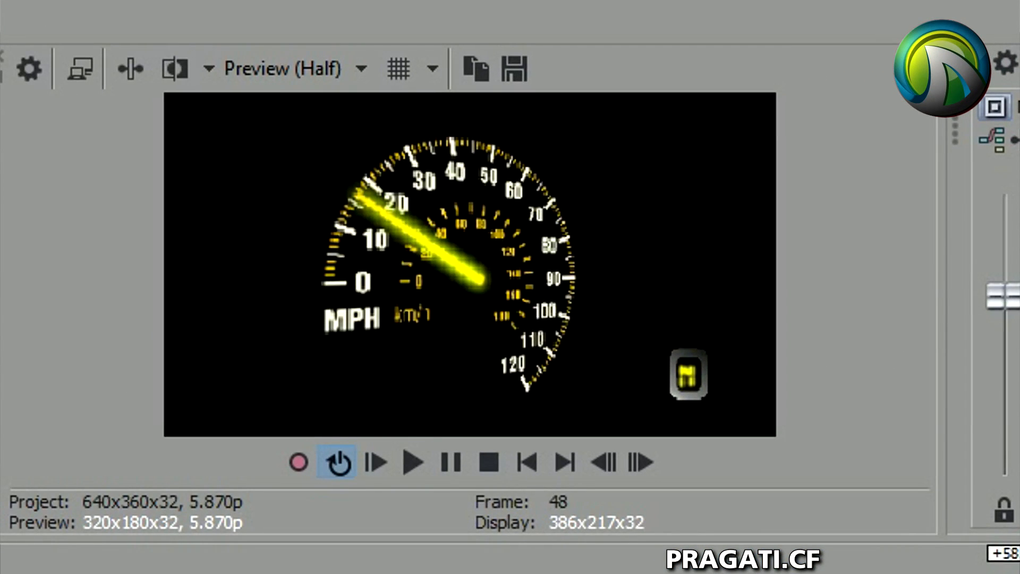
pyautogui.press('space')
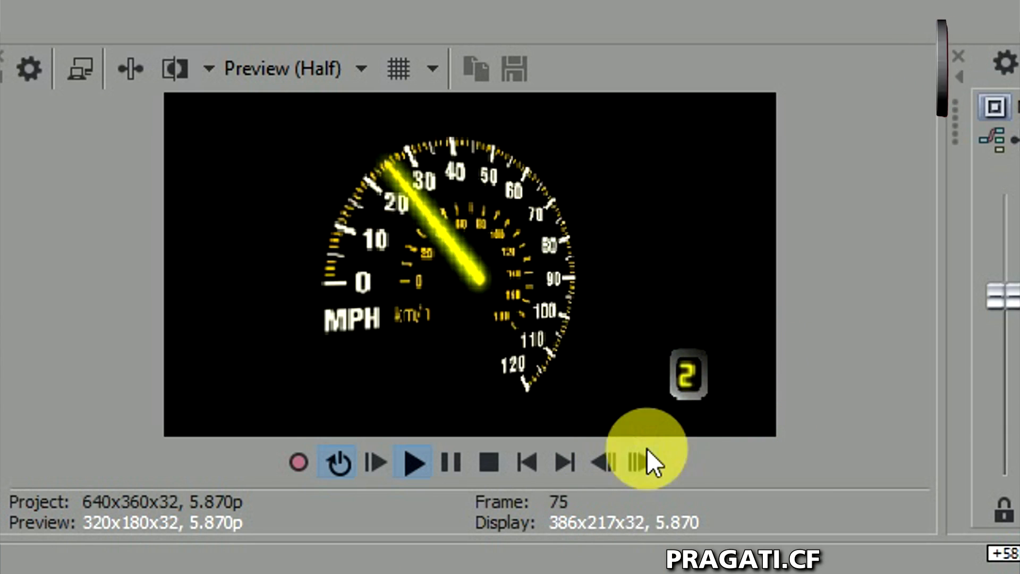
pyautogui.press('space')
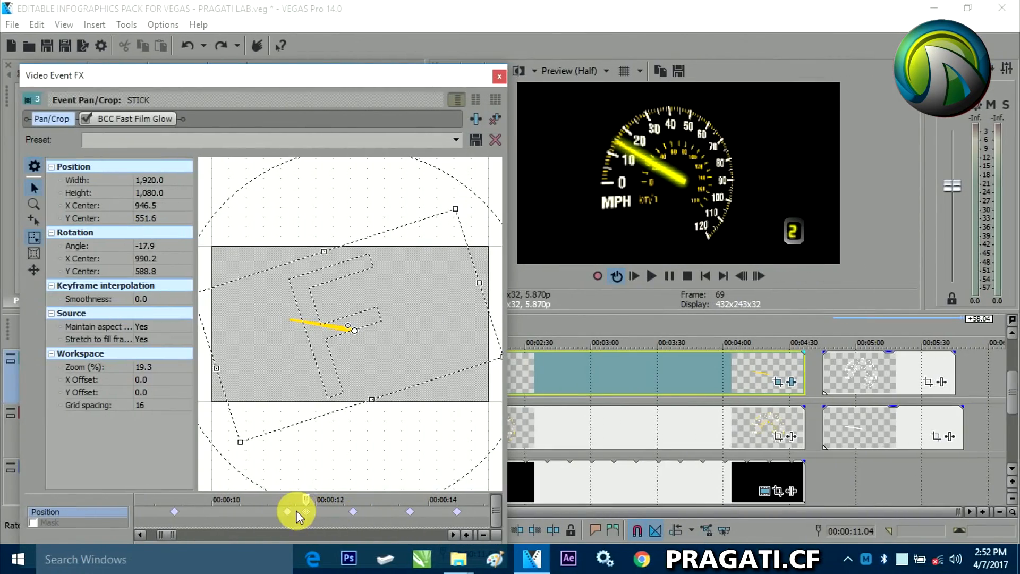
# - Step through the STICK Position keyframes from 00:00:11.02 to 00:00:14.03, comparing each frame rotation with the previewed needle
pyautogui.click(289, 512)
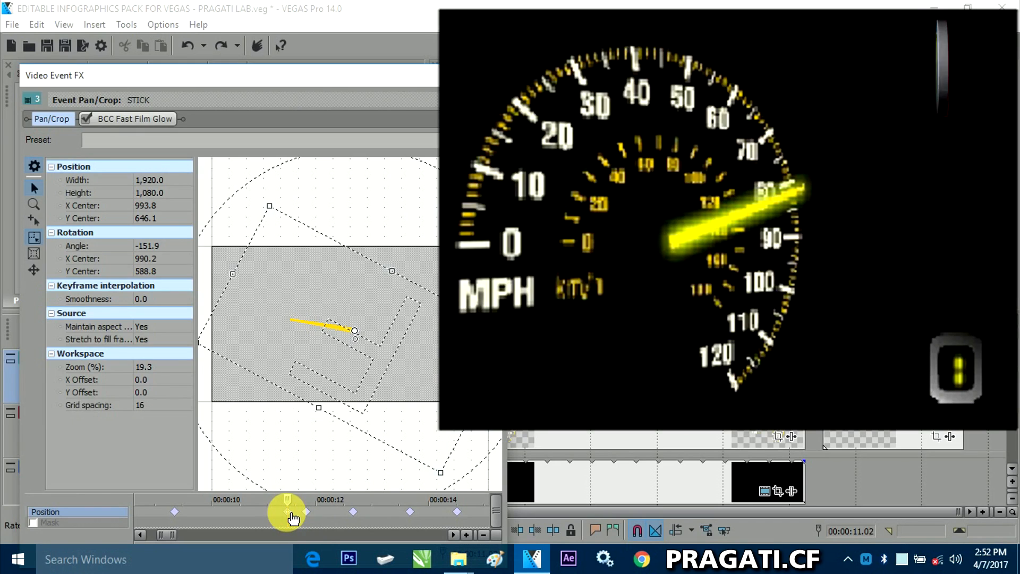
pyautogui.press('Right')
pyautogui.press('Right')
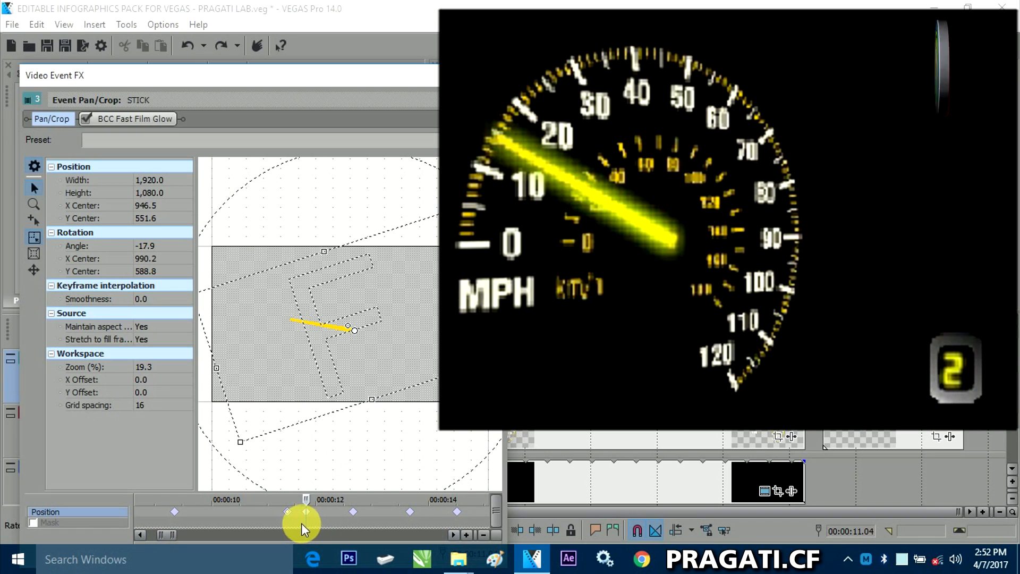
pyautogui.click(354, 511)
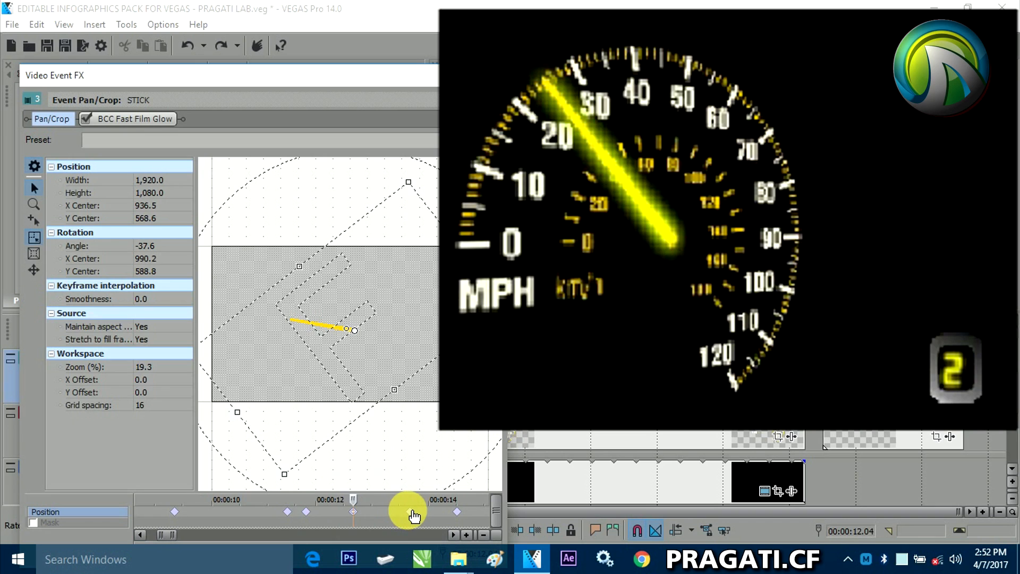
pyautogui.click(410, 512)
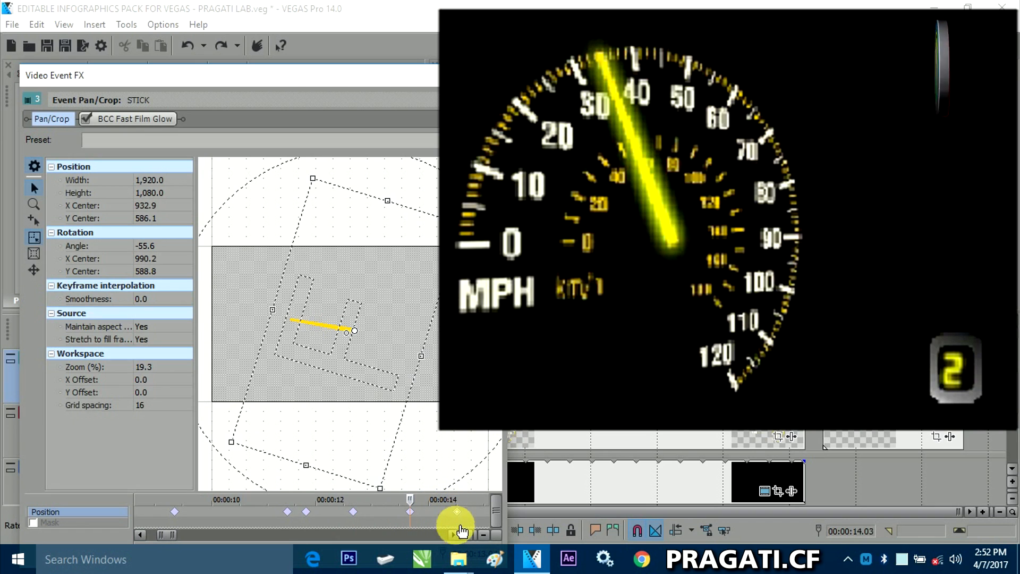
pyautogui.click(456, 512)
# - Browse further along the STICK Position keyframes to the group between about 00:00:39 and 00:00:44
pyautogui.click(453, 537)
pyautogui.click(454, 537)
pyautogui.click(453, 536)
pyautogui.click(453, 537)
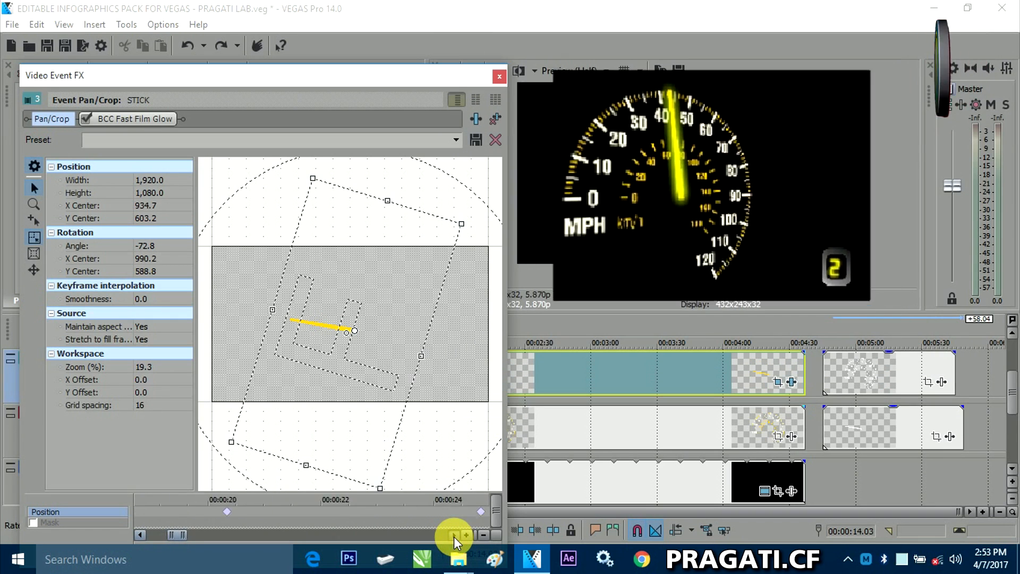
pyautogui.click(454, 536)
pyautogui.click(454, 536)
pyautogui.click(454, 536)
pyautogui.click(453, 536)
pyautogui.click(454, 536)
pyautogui.click(453, 536)
pyautogui.click(453, 536)
pyautogui.click(453, 536)
pyautogui.click(454, 536)
pyautogui.click(453, 536)
pyautogui.click(453, 536)
pyautogui.click(453, 537)
pyautogui.click(454, 536)
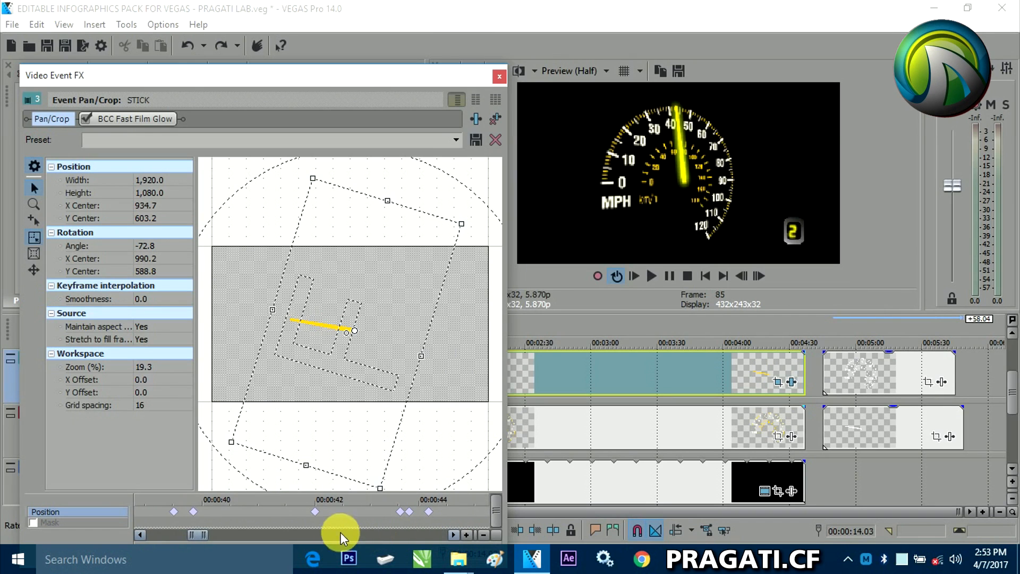
pyautogui.click(179, 511)
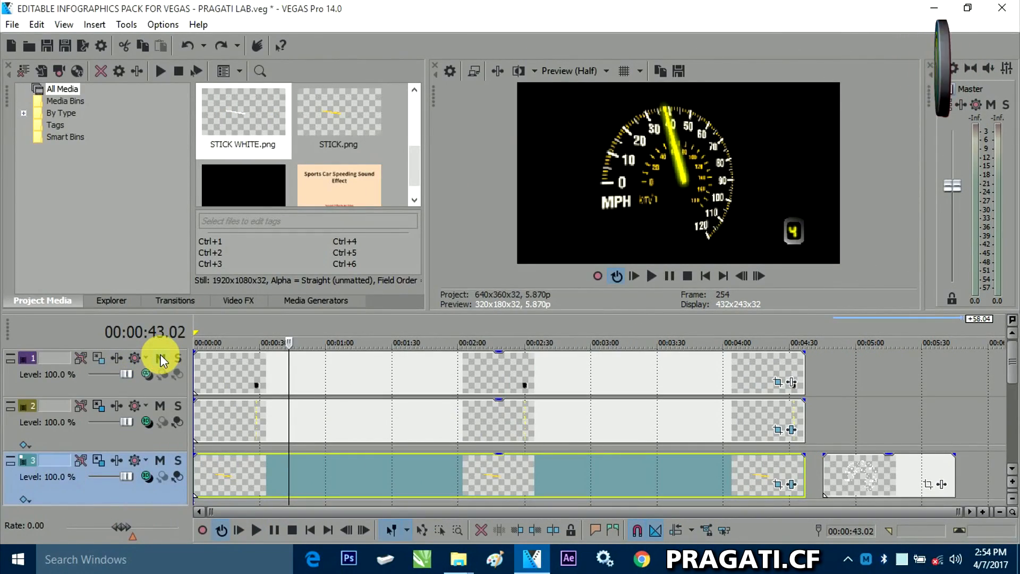
# - Toggle track 1's mute and inspect the gear box artwork in the gear meter event's Pan/Crop Position frame
pyautogui.click(161, 358)
pyautogui.click(159, 357)
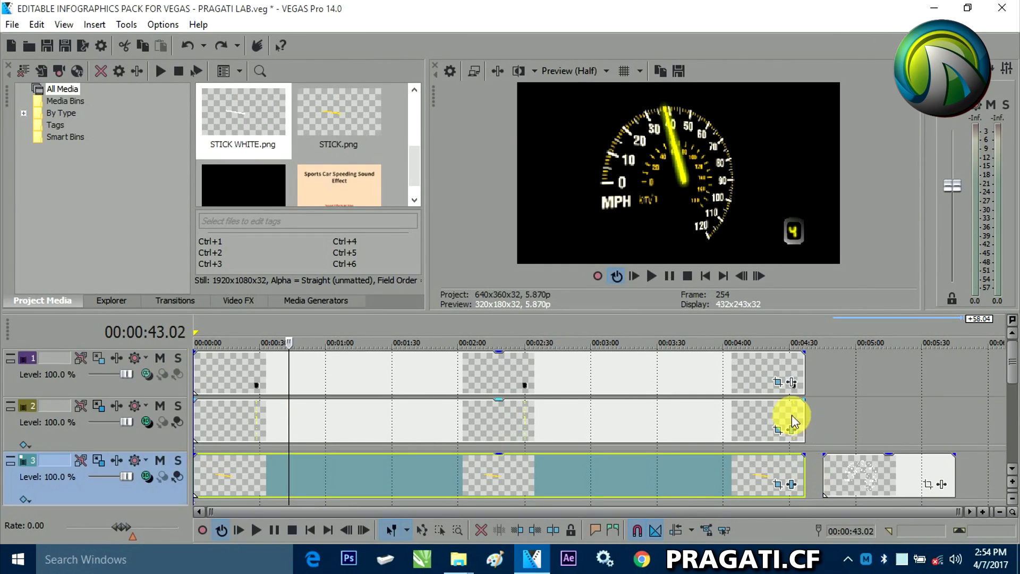
pyautogui.click(778, 383)
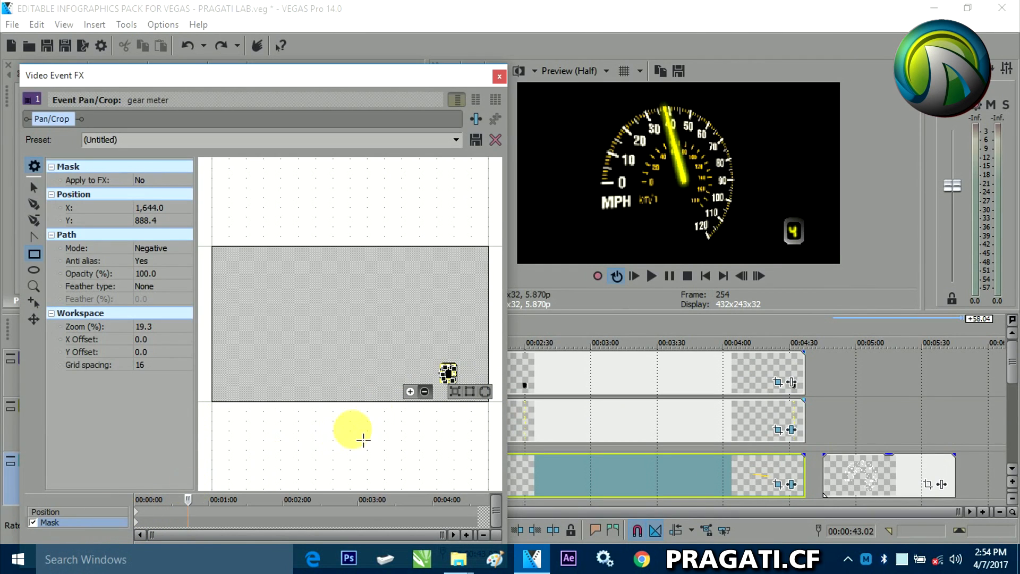
pyautogui.scroll(1, 494, 391)
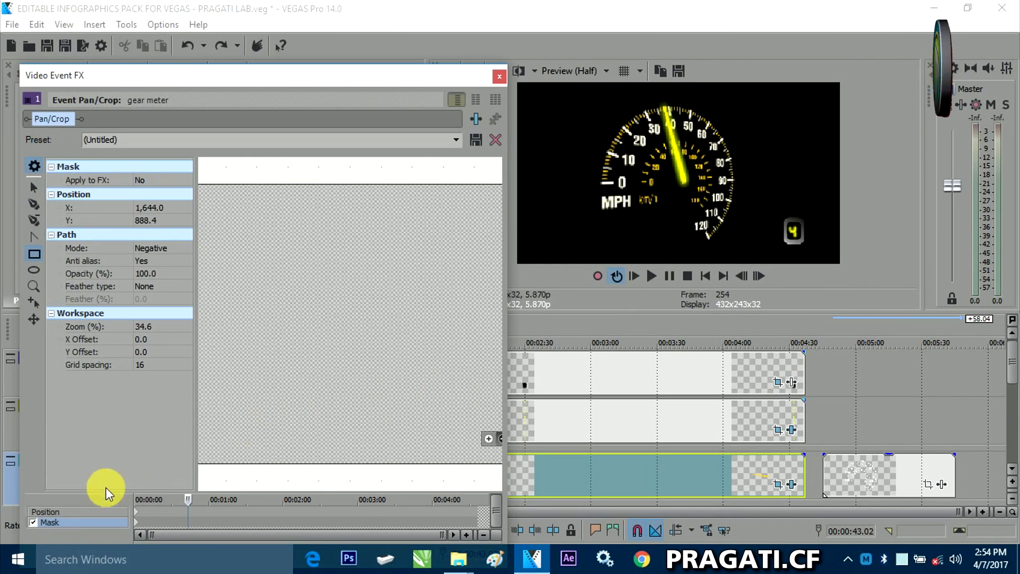
pyautogui.click(81, 512)
pyautogui.scroll(-5, 432, 368)
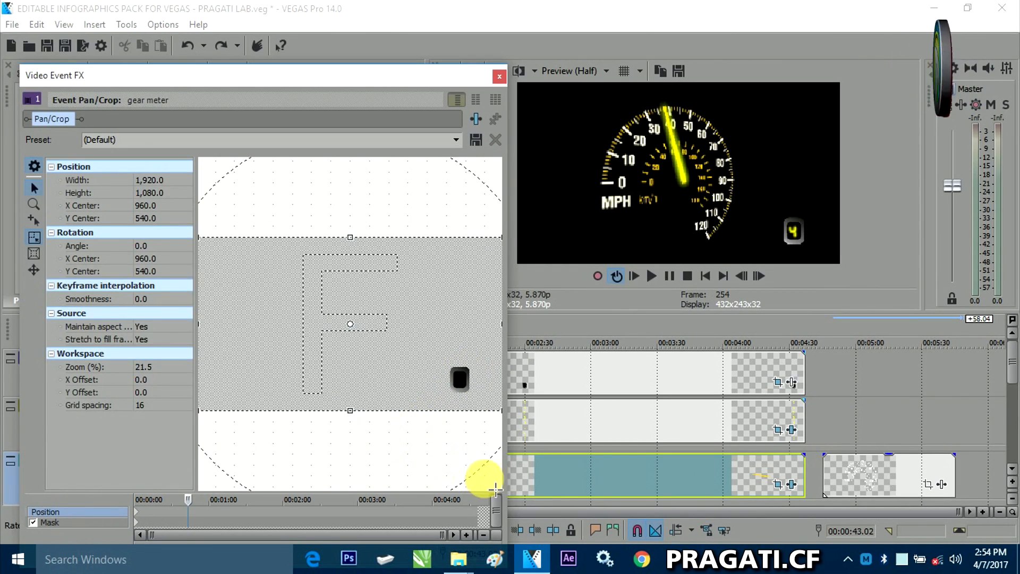
pyautogui.moveTo(494, 488); pyautogui.dragTo(373, 471)
pyautogui.scroll(1, 344, 357)
pyautogui.scroll(8, 345, 357)
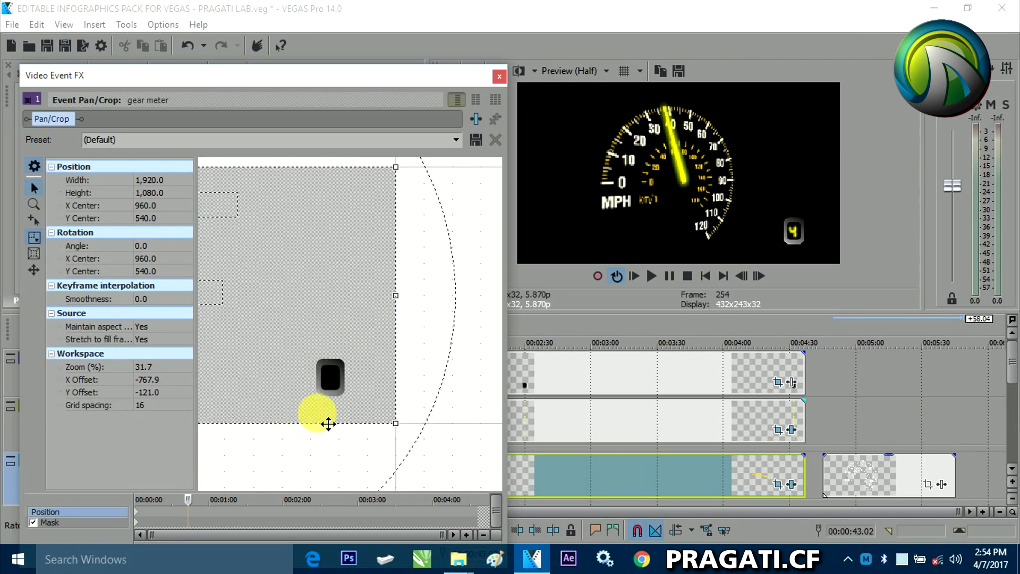
pyautogui.scroll(-2, 369, 422)
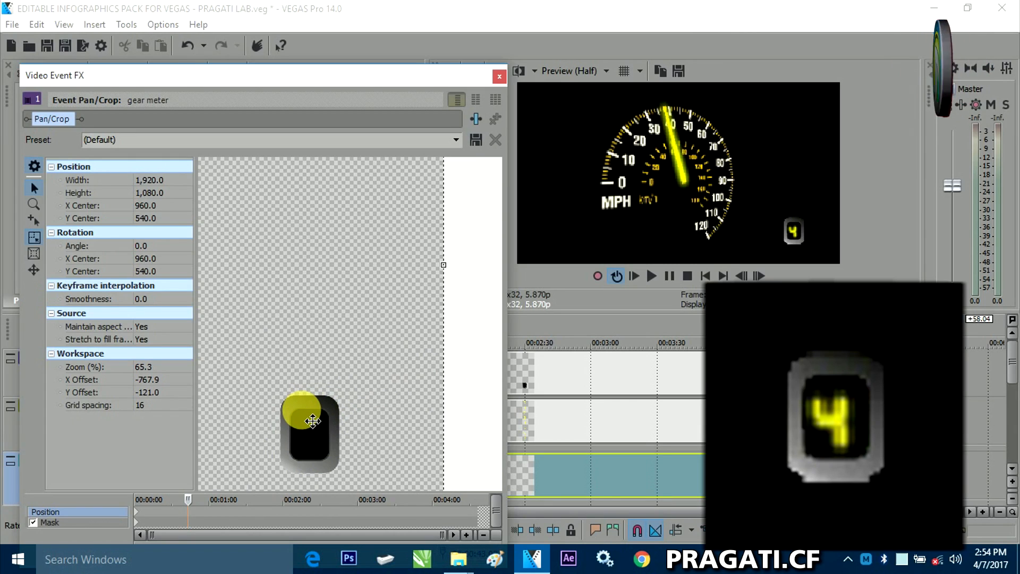
# - Try the gear meter mask in Positive mode, restore Negative, and delete the Mask keyframe added at 00:00:43.02
pyautogui.click(100, 522)
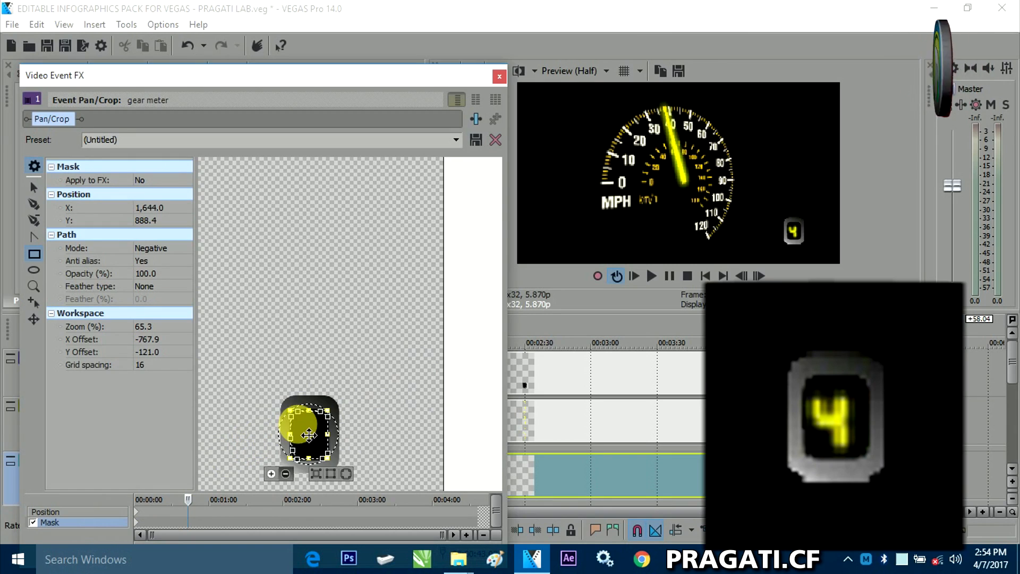
pyautogui.click(176, 248)
pyautogui.click(176, 259)
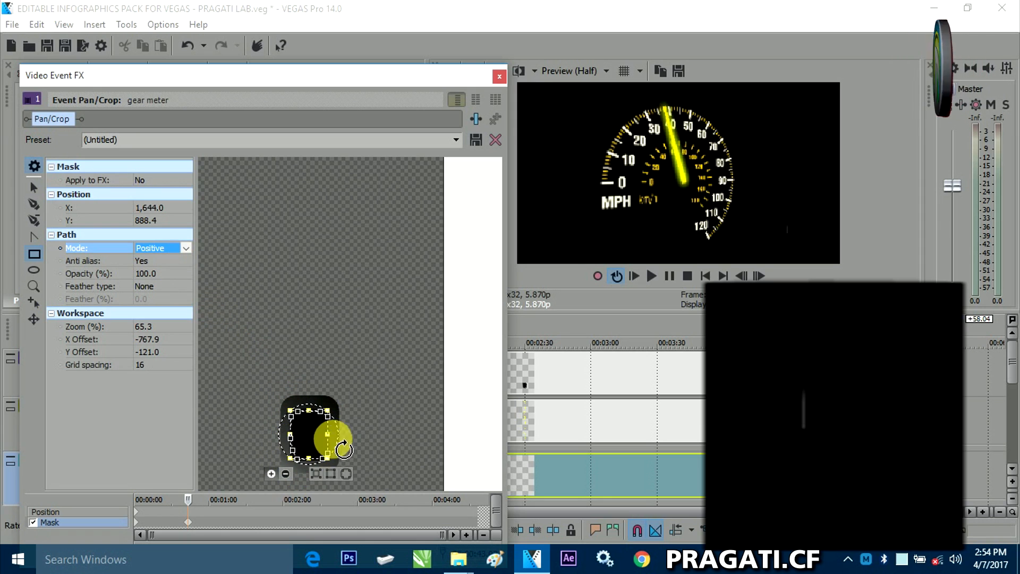
pyautogui.click(186, 248)
pyautogui.click(179, 273)
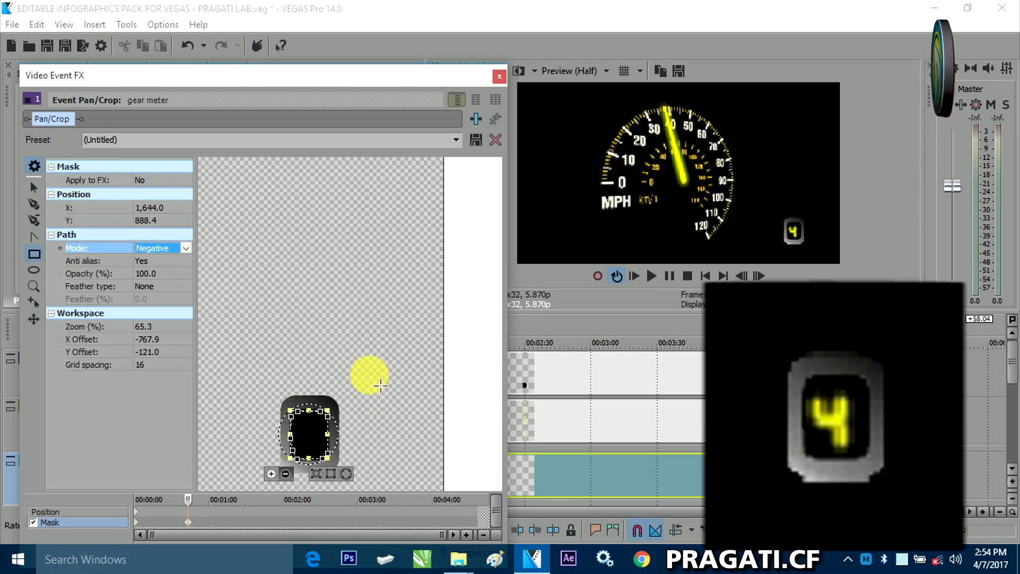
pyautogui.rightClick(188, 523)
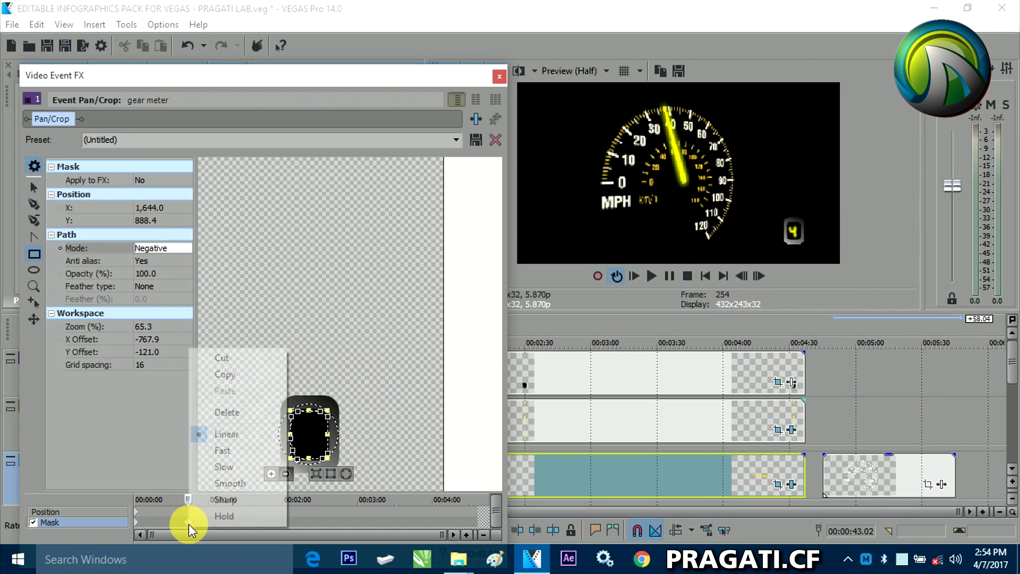
pyautogui.click(250, 412)
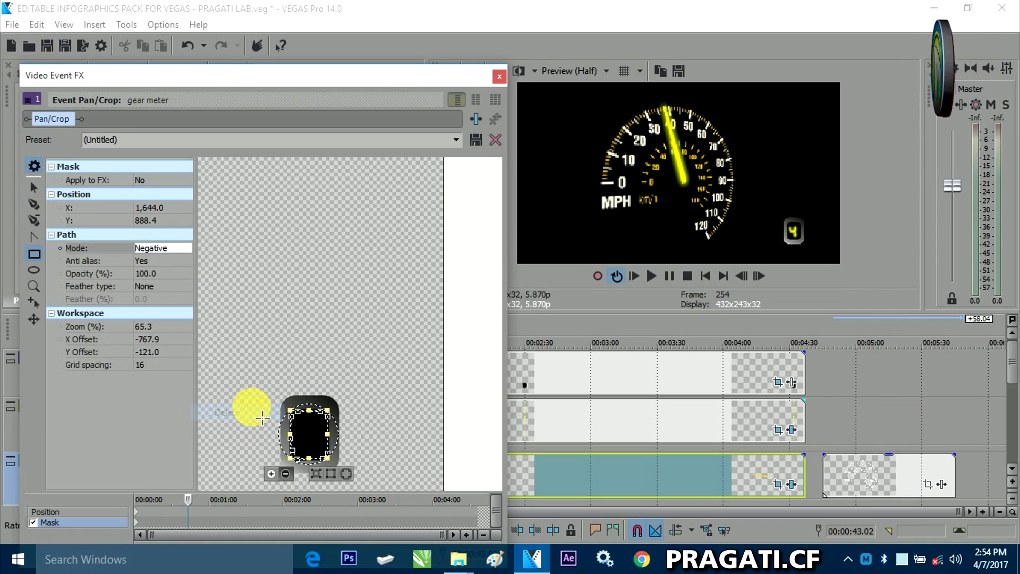
pyautogui.click(498, 80)
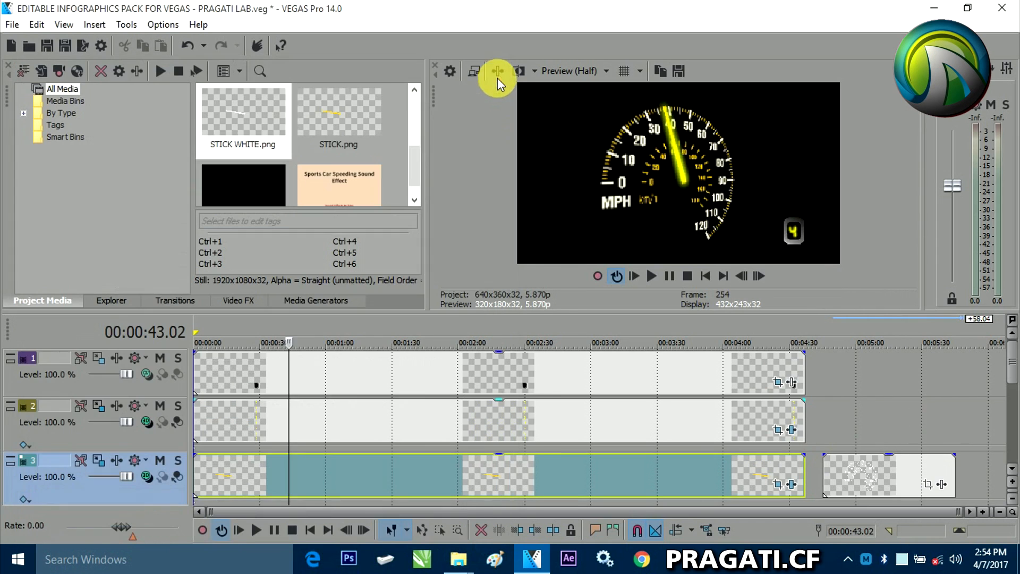
# - Toggle the mute of track 2 and open the GEAR TEXT event's Pan/Crop settings
pyautogui.click(356, 426)
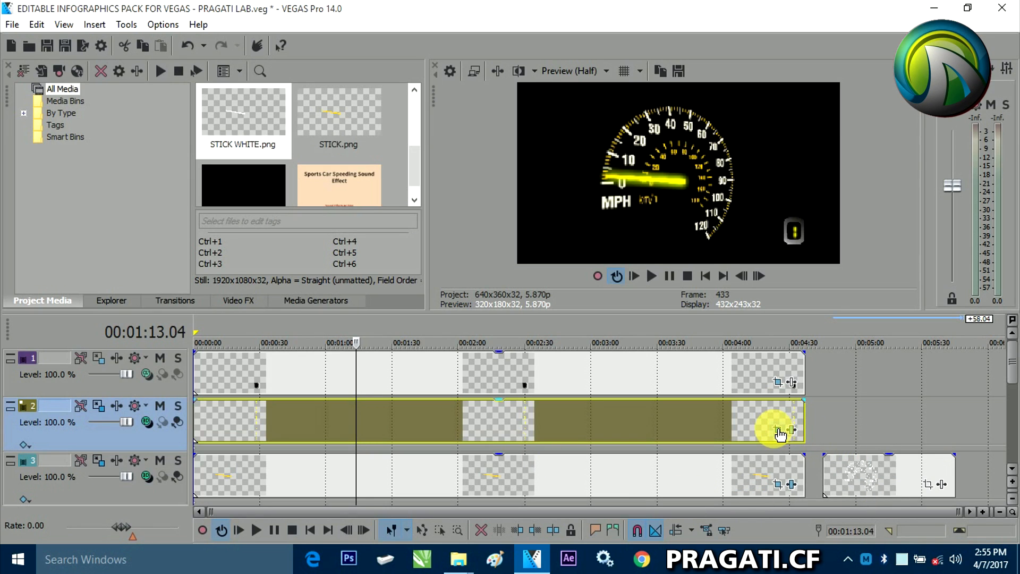
pyautogui.click(159, 406)
pyautogui.click(160, 408)
pyautogui.click(783, 430)
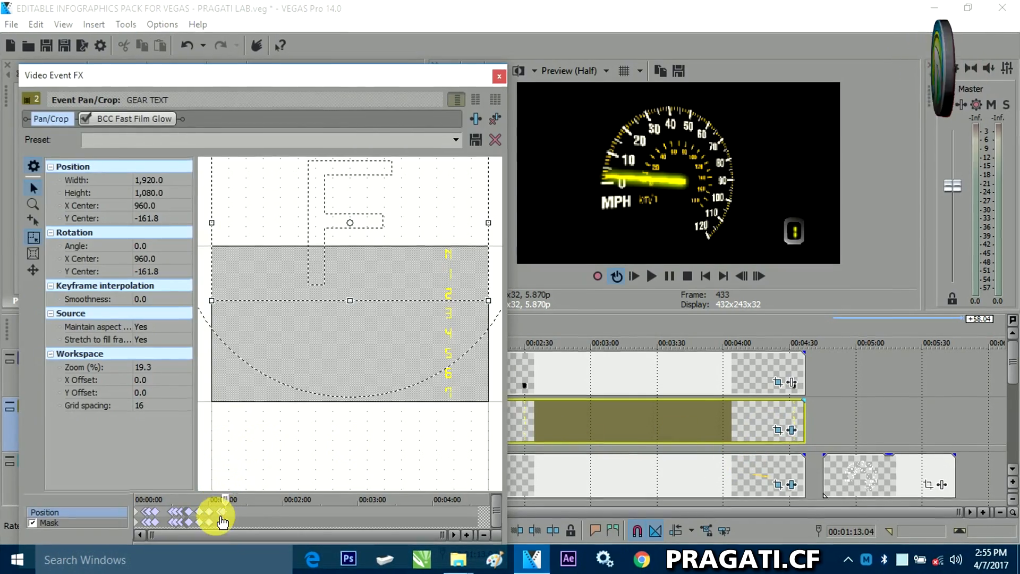
# - Examine the early GEAR TEXT Position and Mask keyframes, checking the number strip's frame placement at the 00:00:08.01 keyframe
pyautogui.scroll(1, 224, 516)
pyautogui.scroll(-4, 224, 516)
pyautogui.moveTo(234, 534); pyautogui.dragTo(132, 538)
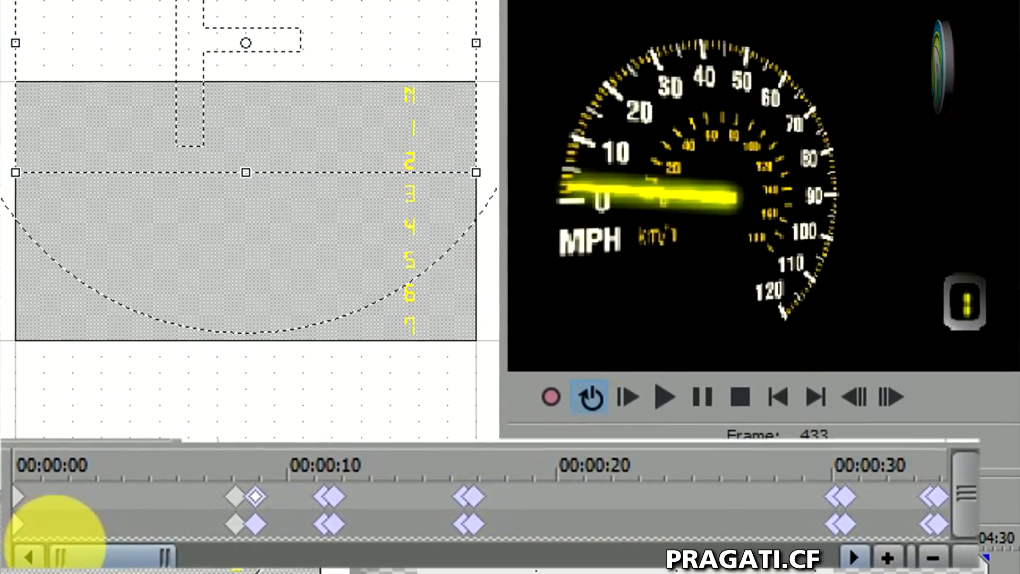
pyautogui.scroll(-1, 112, 536)
pyautogui.moveTo(280, 557); pyautogui.dragTo(91, 550)
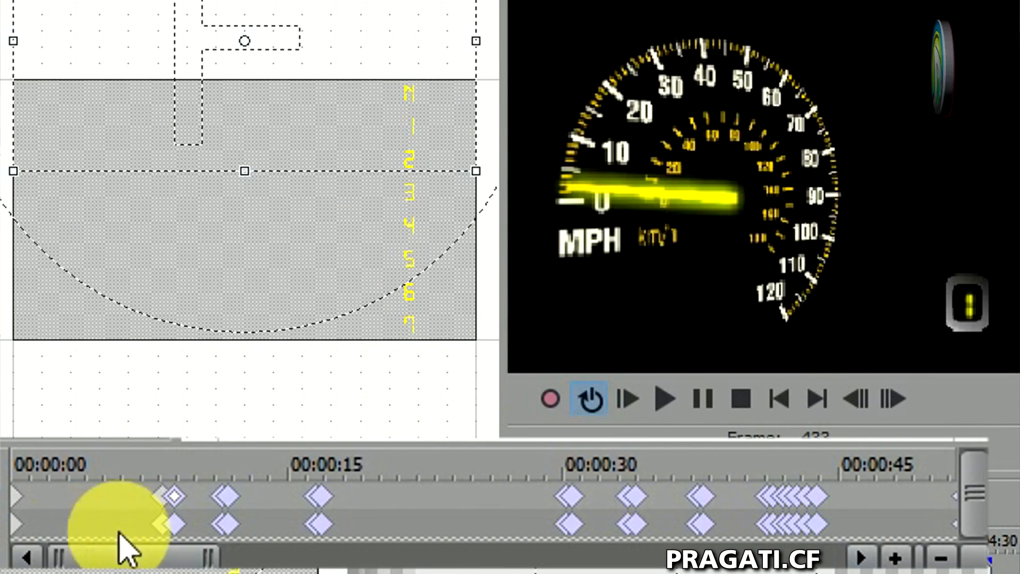
pyautogui.click(177, 512)
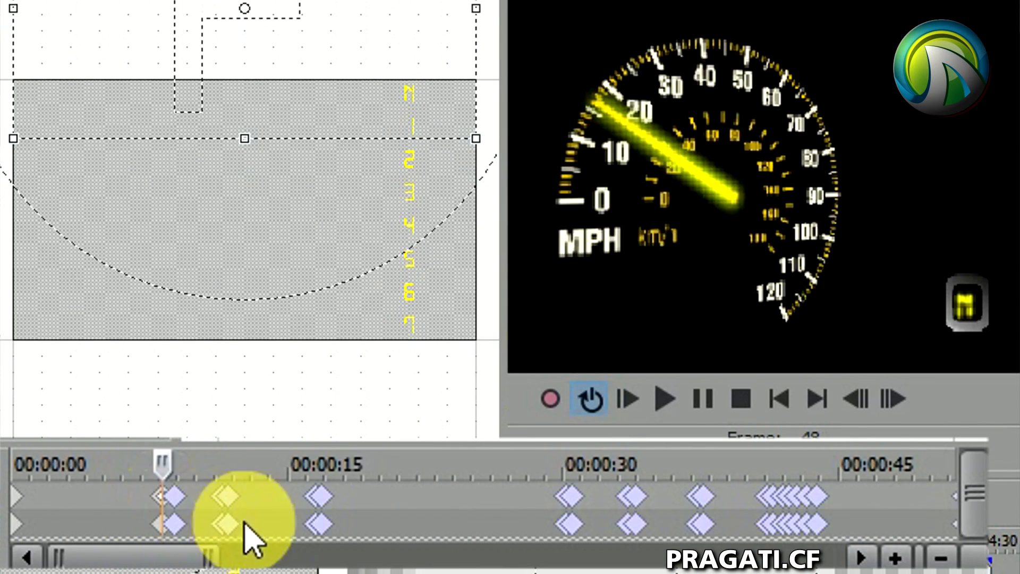
pyautogui.scroll(2, 290, 526)
pyautogui.scroll(1, 293, 520)
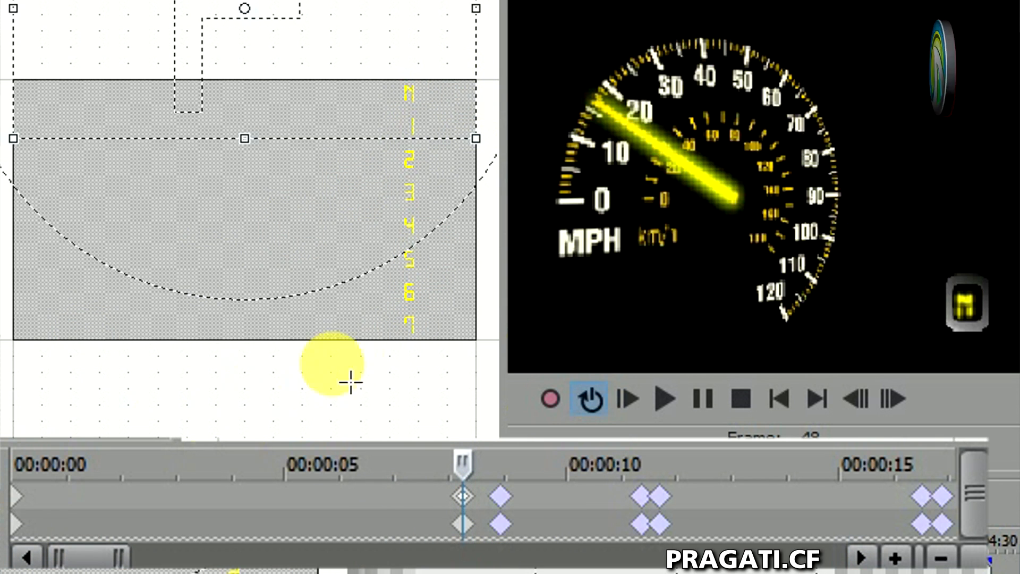
pyautogui.scroll(1, 456, 310)
pyautogui.scroll(3, 455, 310)
pyautogui.scroll(-2, 439, 348)
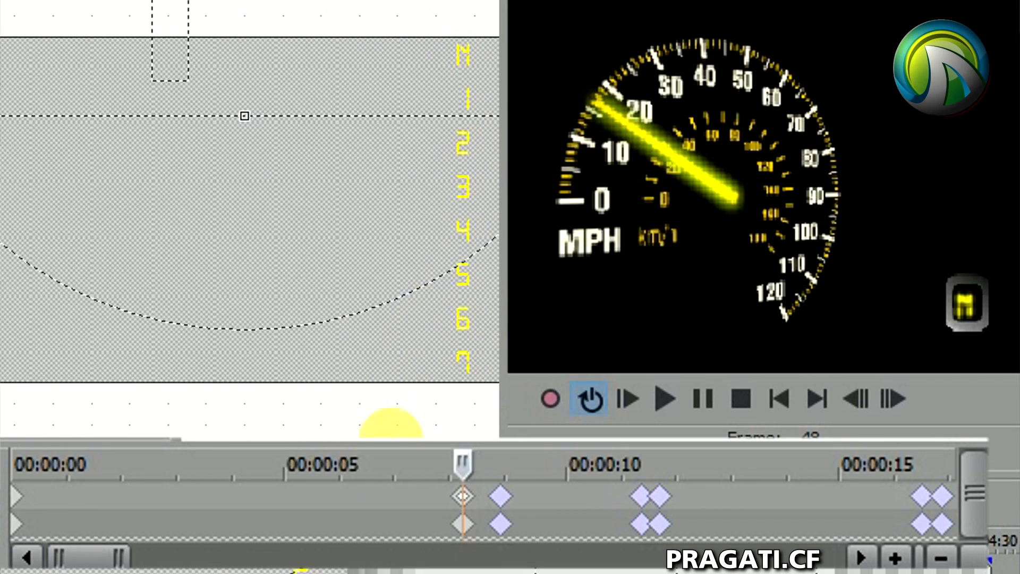
# - Try nudging the GEAR TEXT Position frame slightly upward at the 00:00:08.01 keyframe, and undo the move
pyautogui.moveTo(417, 459); pyautogui.dragTo(255, 460)
pyautogui.scroll(4, 337, 335)
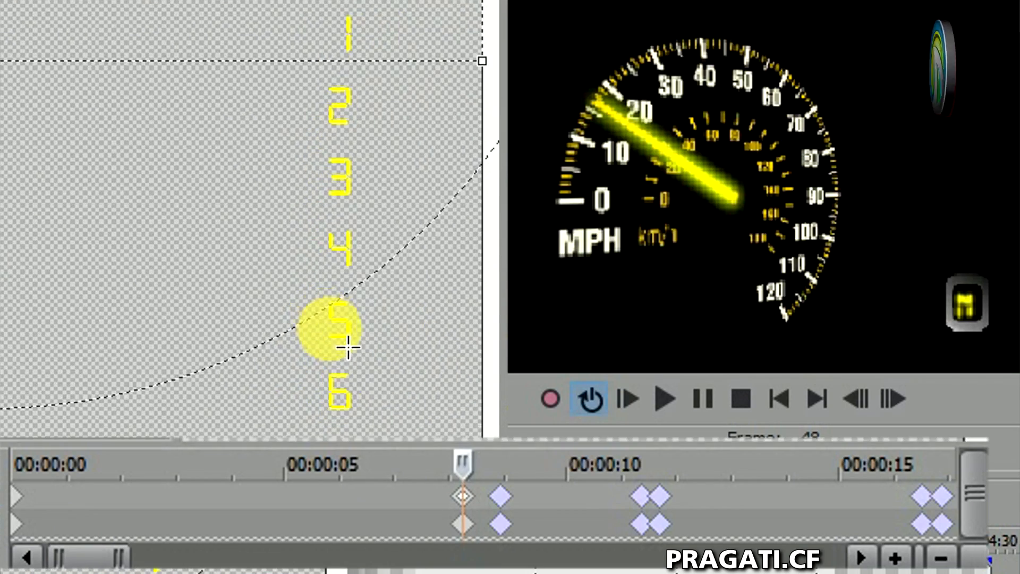
pyautogui.scroll(-1, 341, 343)
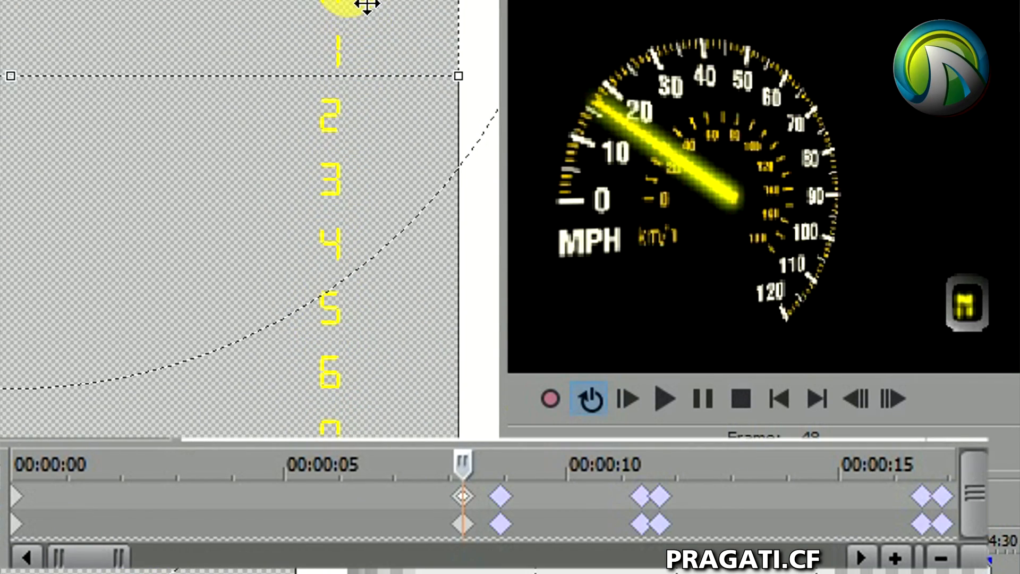
pyautogui.scroll(-4, 367, 6)
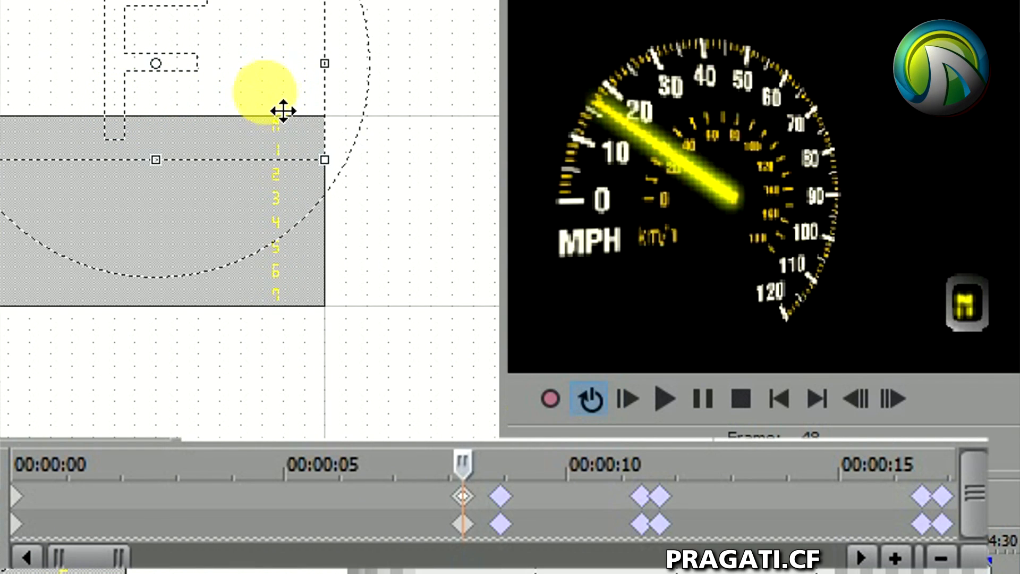
pyautogui.moveTo(264, 112)
pyautogui.mouseDown()
pyautogui.moveTo(269, 71)
pyautogui.moveTo(273, 107)
pyautogui.moveTo(248, 110)
pyautogui.moveTo(264, 151)
pyautogui.moveTo(278, 135)
pyautogui.moveTo(256, 98)
pyautogui.moveTo(276, 109)
pyautogui.moveTo(264, 111)
pyautogui.mouseUp()
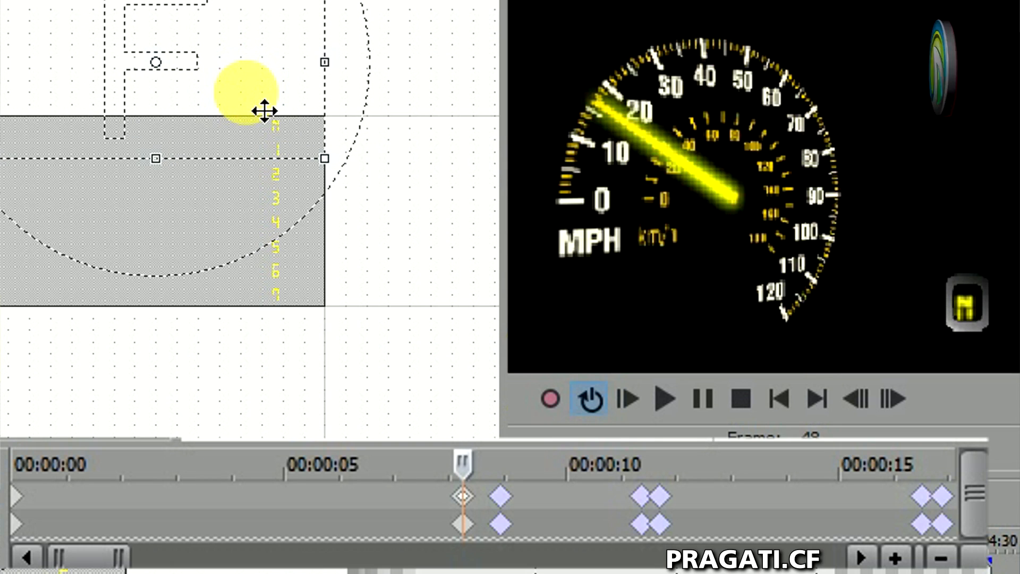
pyautogui.hotkey('ctrl', 'z')
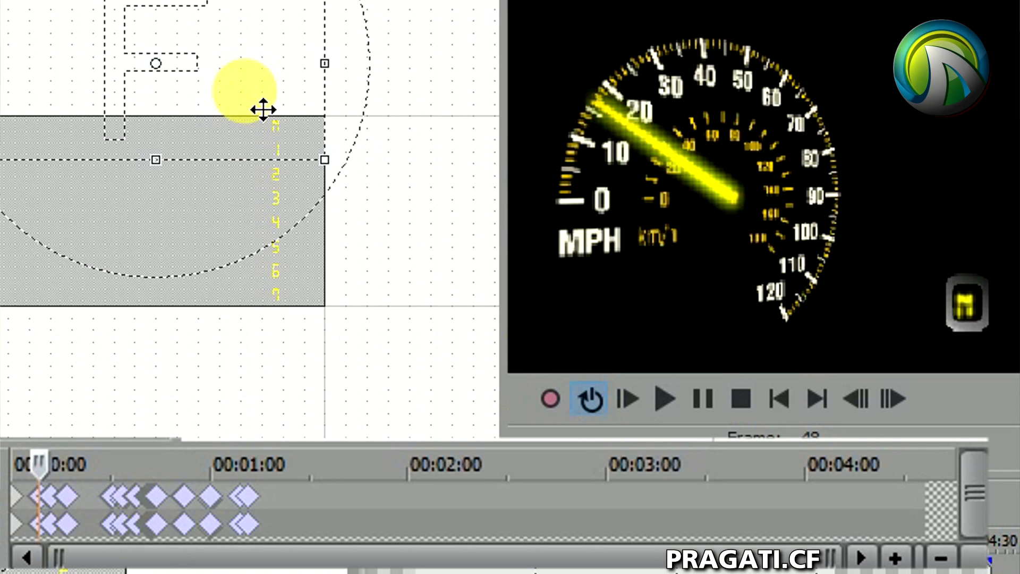
# - Examine the GEAR TEXT Mask at the same keyframe, checking how it isolates the N from the number strip
pyautogui.scroll(11, 142, 538)
pyautogui.scroll(-1, 149, 538)
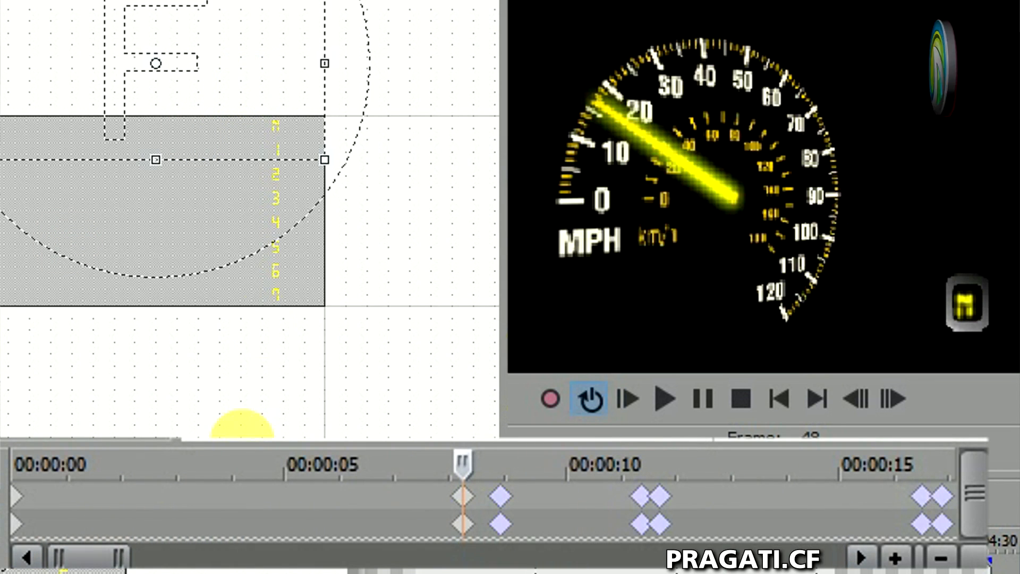
pyautogui.scroll(3, 296, 186)
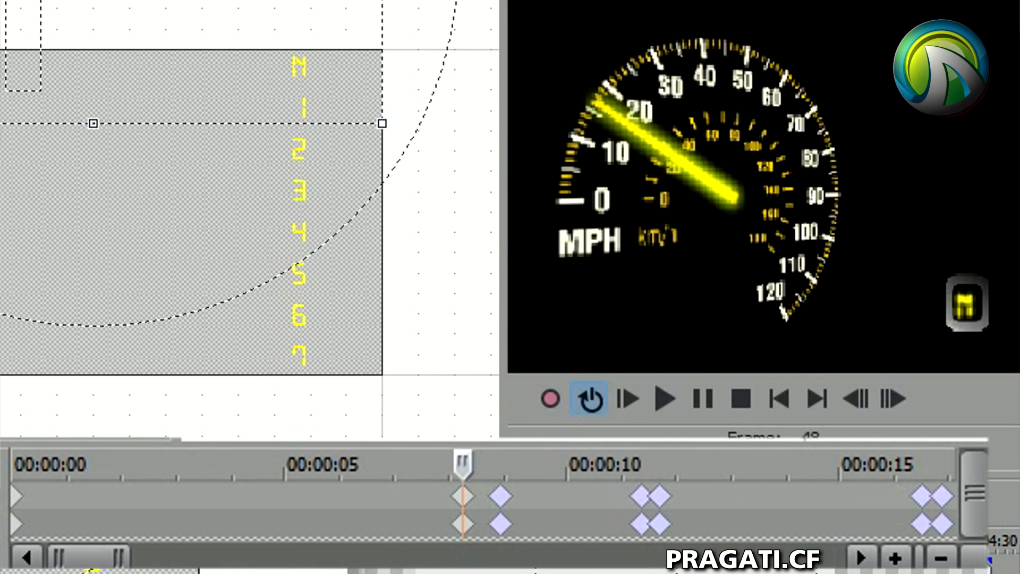
pyautogui.click(5, 523)
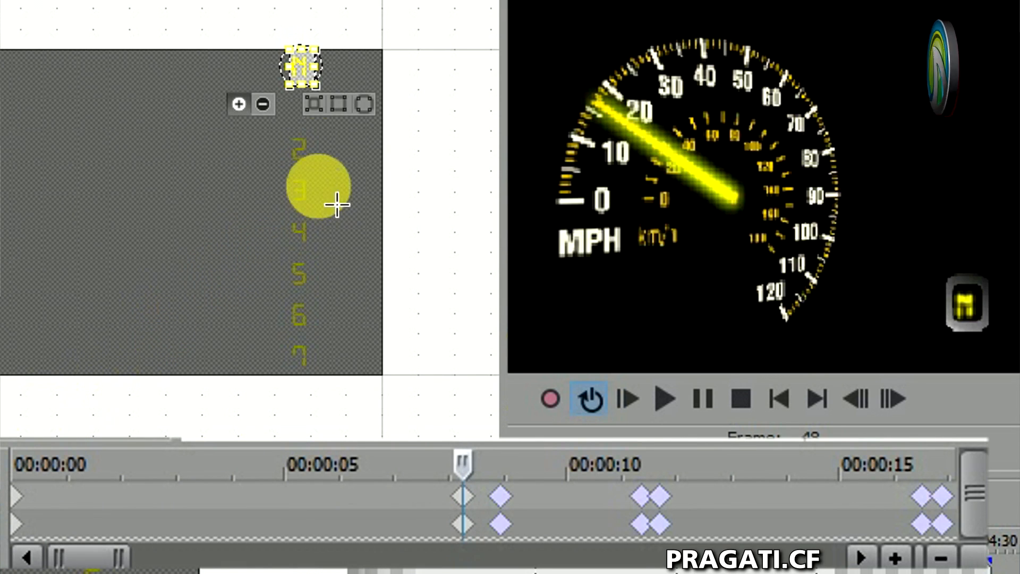
pyautogui.scroll(1, 355, 97)
pyautogui.scroll(2, 356, 97)
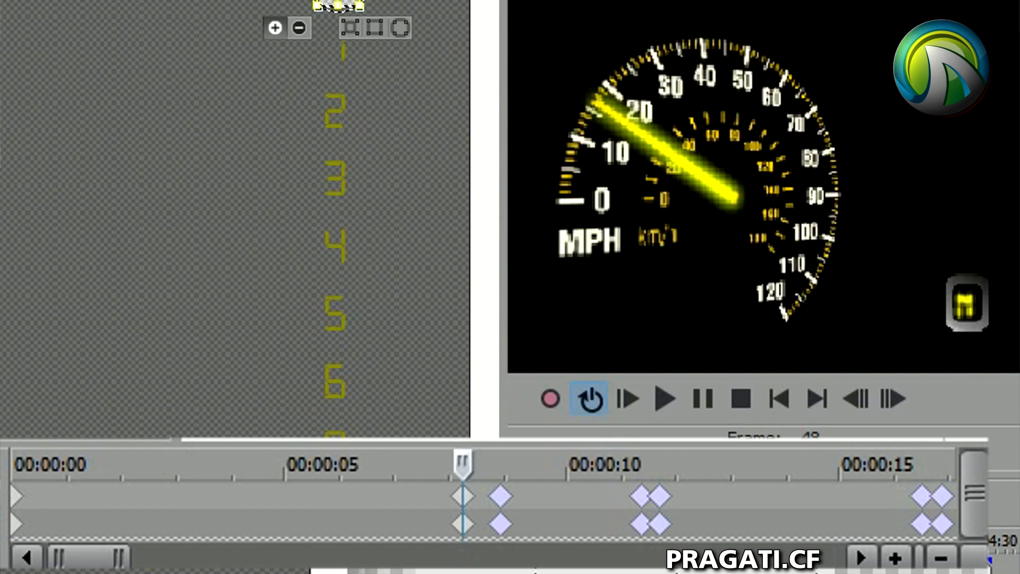
pyautogui.scroll(2, 443, 13)
pyautogui.scroll(-4, 443, 13)
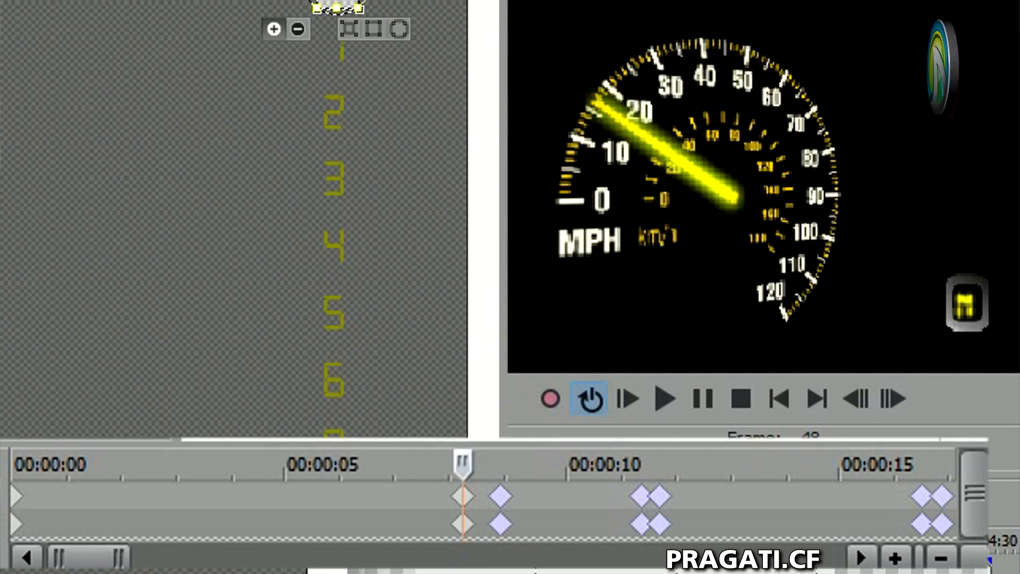
pyautogui.scroll(1, 443, 13)
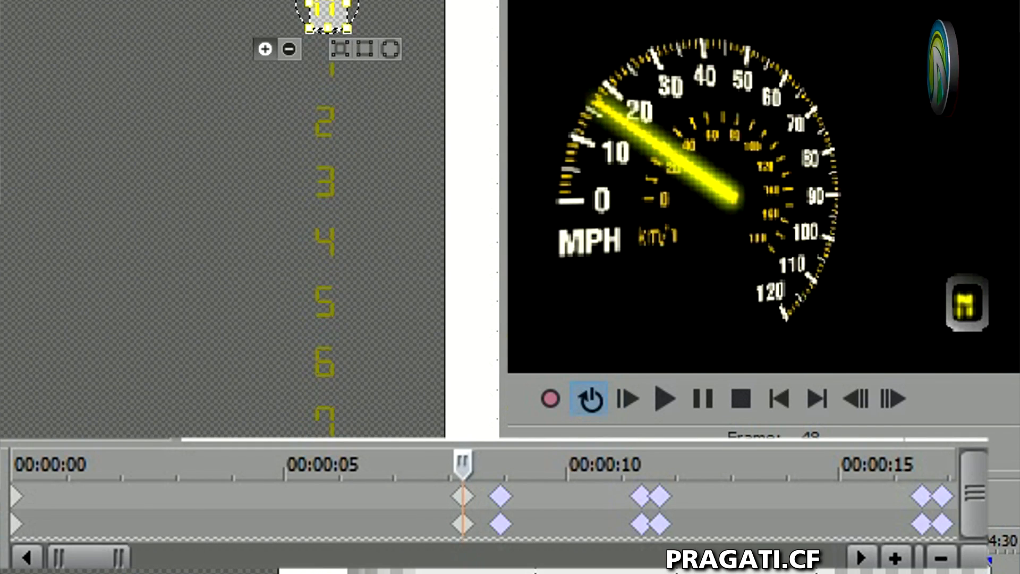
# - Compare the Position and Mask keyframes for gears 1 and 2, and close the GEAR TEXT event's Pan/Crop settings
pyautogui.click(499, 497)
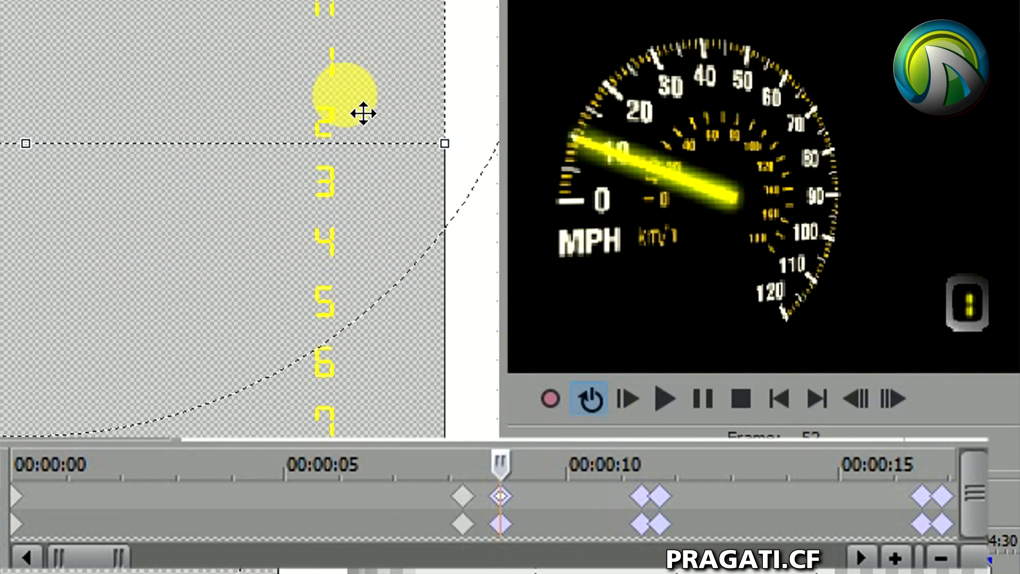
pyautogui.click(2, 524)
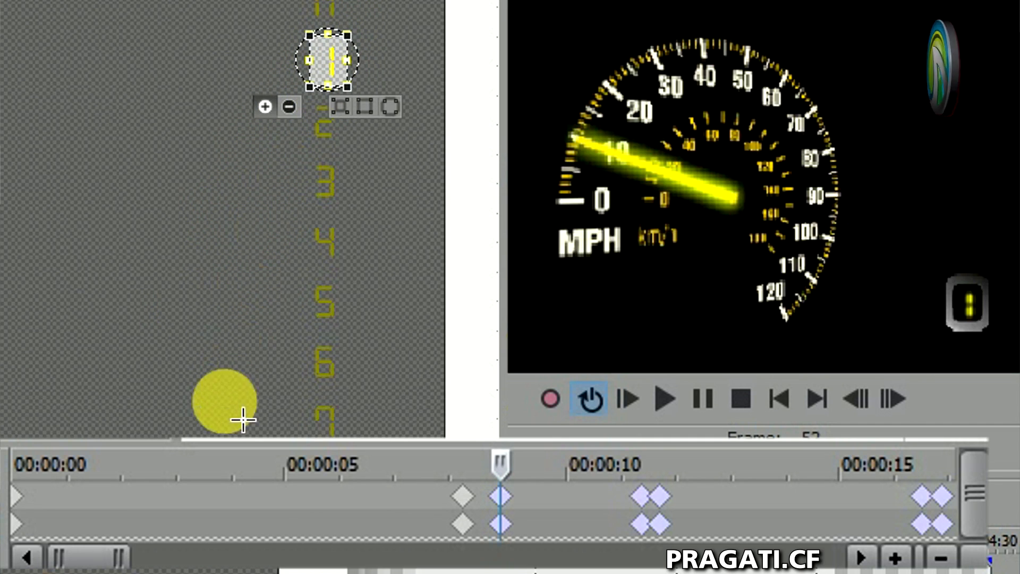
pyautogui.click(644, 495)
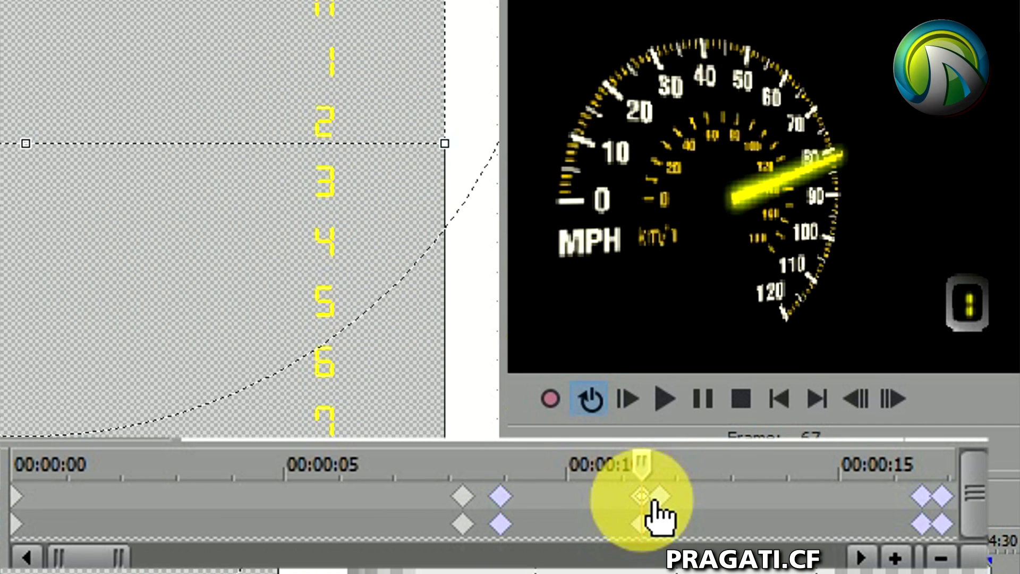
pyautogui.scroll(3, 658, 512)
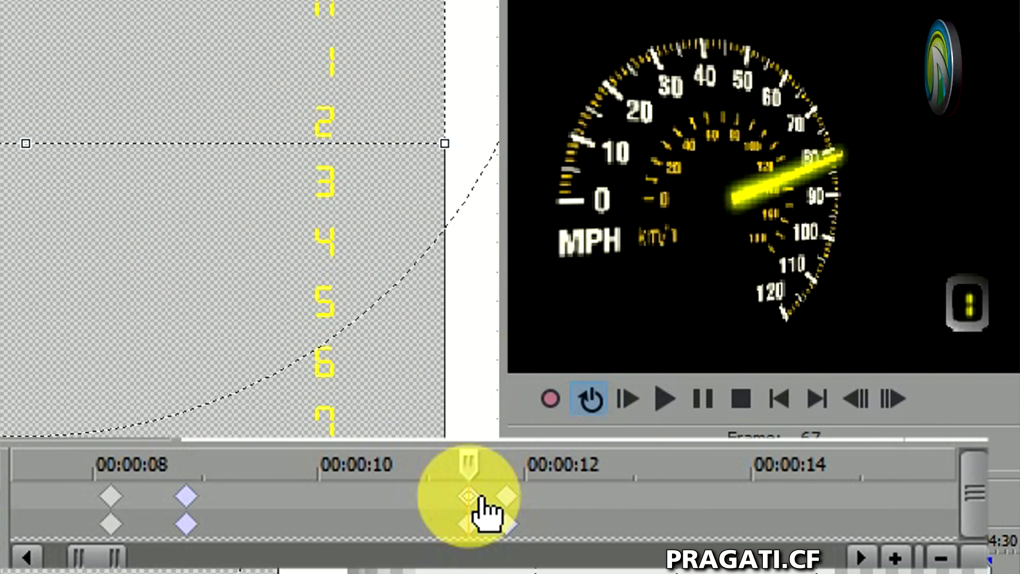
pyautogui.press('Right')
pyautogui.press('Right')
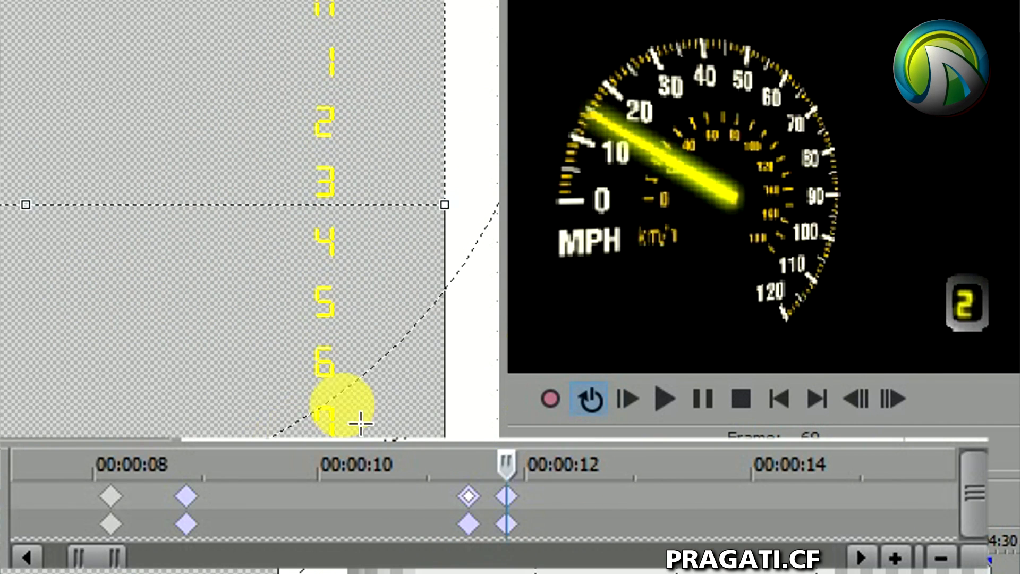
pyautogui.moveTo(428, 148); pyautogui.dragTo(338, 440)
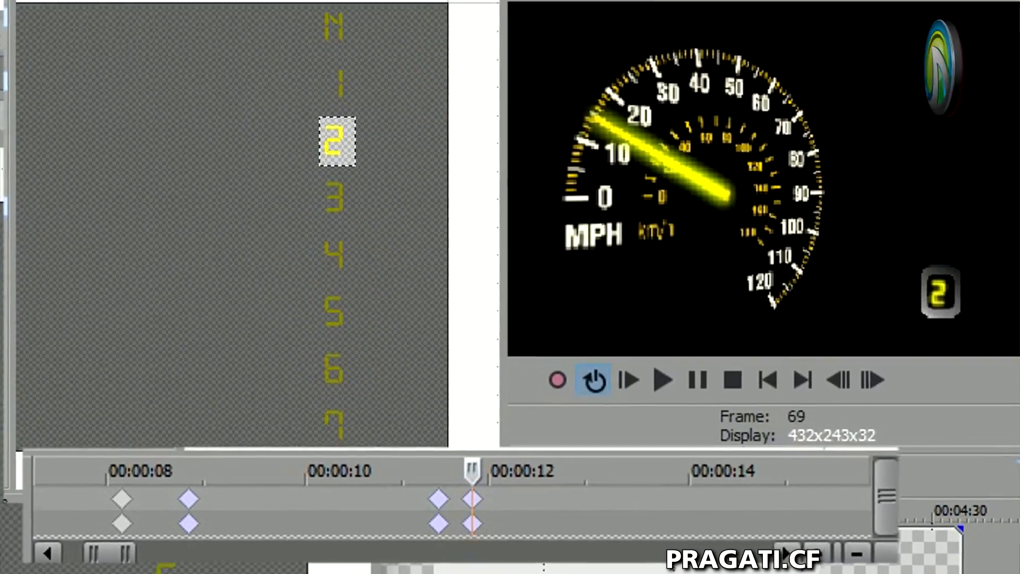
pyautogui.scroll(-5, 507, 525)
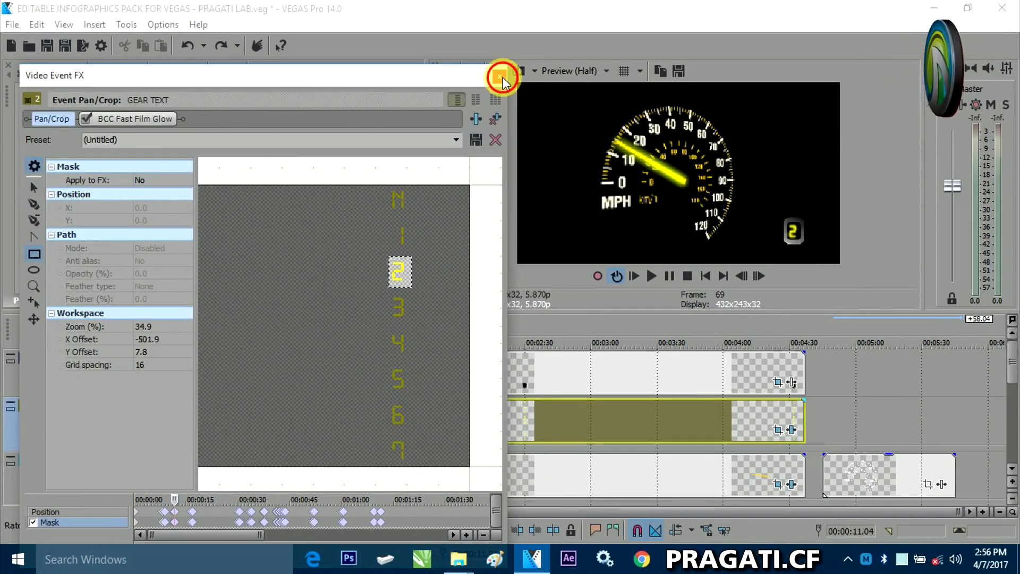
pyautogui.click(500, 77)
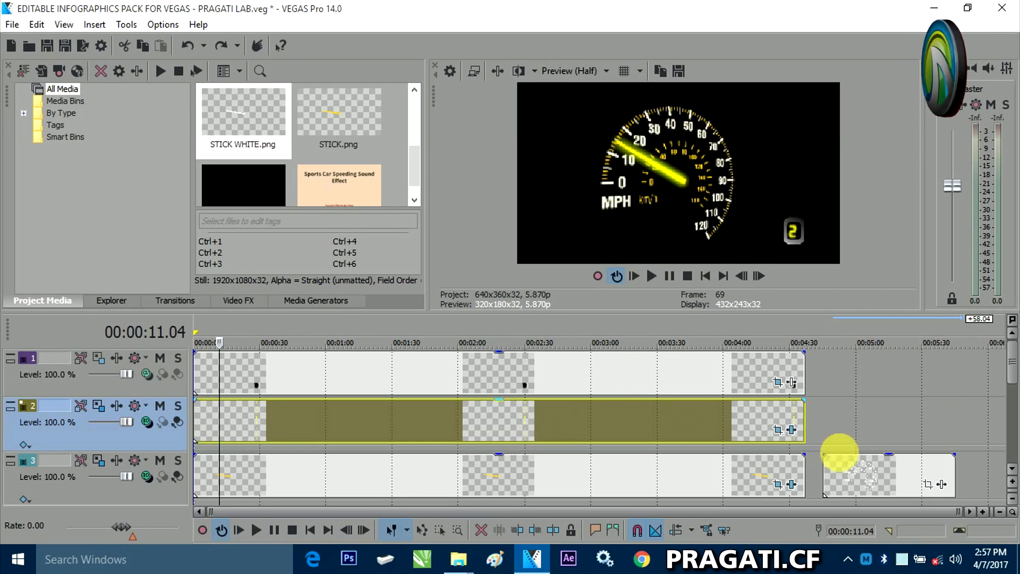
# - Compare the white speedometer event on track 3 with the yellow version by previewing both on the timeline
pyautogui.moveTo(1014, 353)
pyautogui.mouseDown()
pyautogui.moveTo(1014, 401)
pyautogui.moveTo(1019, 347)
pyautogui.mouseUp()
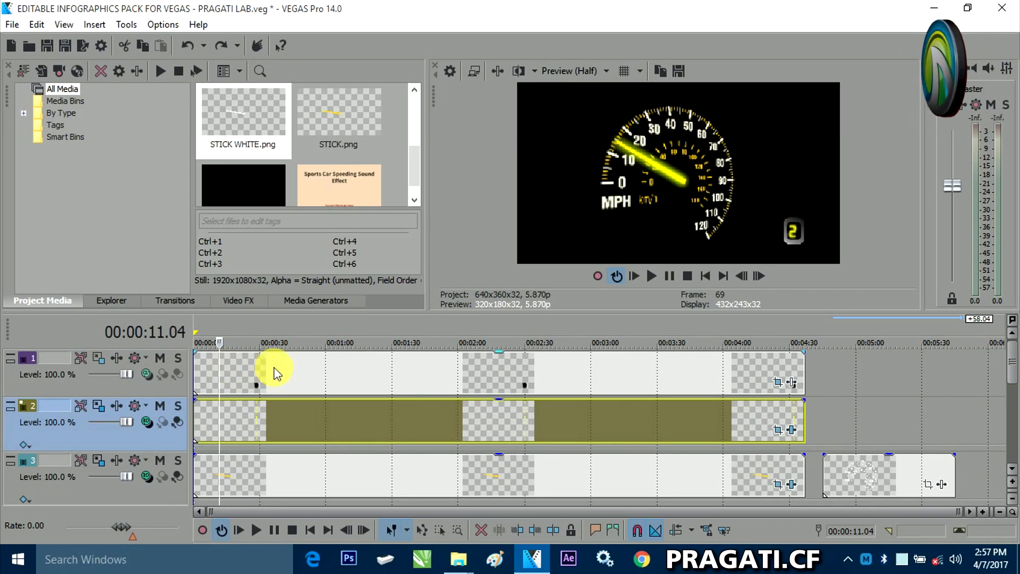
pyautogui.moveTo(1012, 365)
pyautogui.mouseDown()
pyautogui.moveTo(1014, 439)
pyautogui.moveTo(1012, 365)
pyautogui.mouseUp()
pyautogui.scroll(-1, 1011, 372)
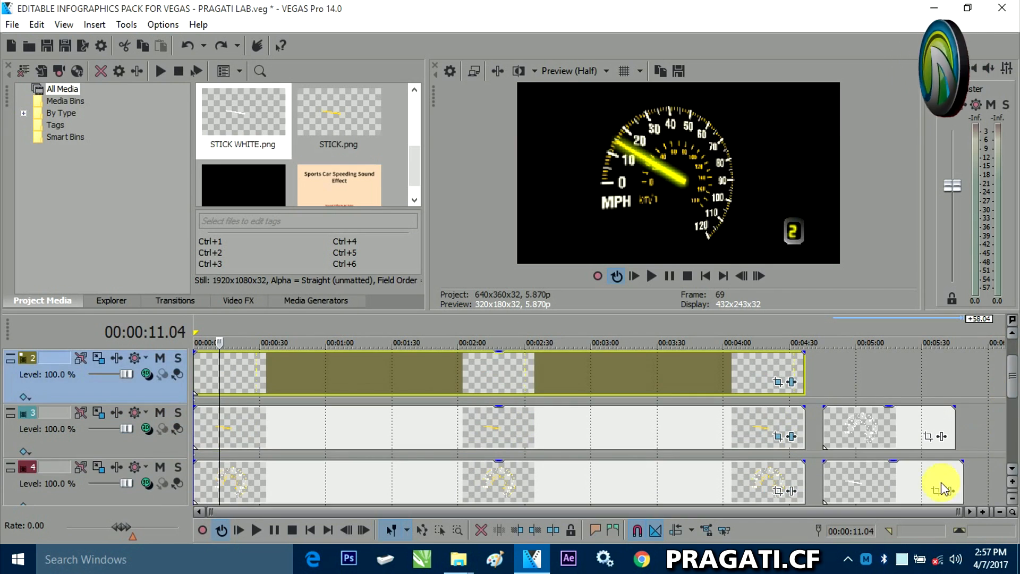
pyautogui.click(860, 429)
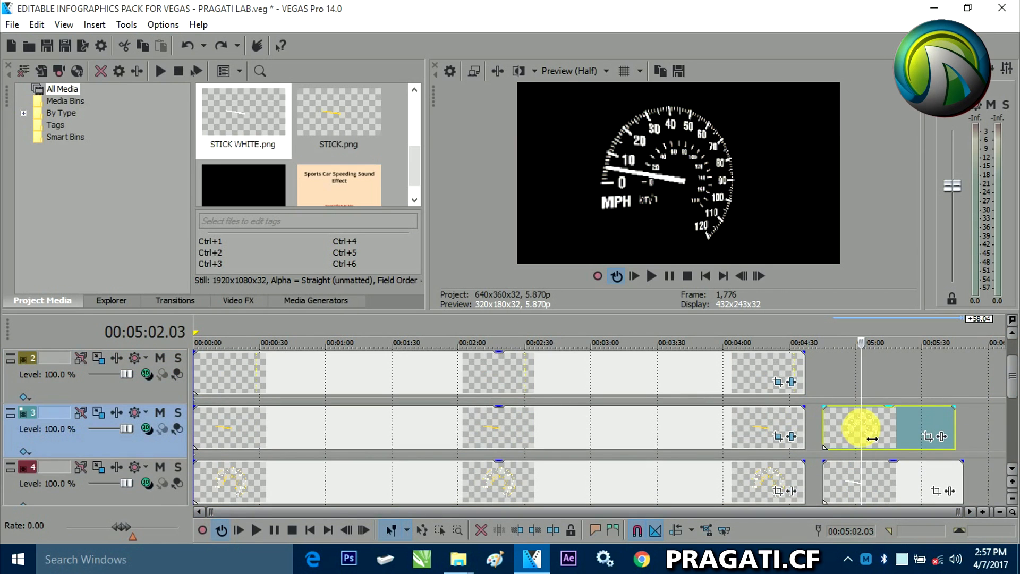
pyautogui.click(652, 374)
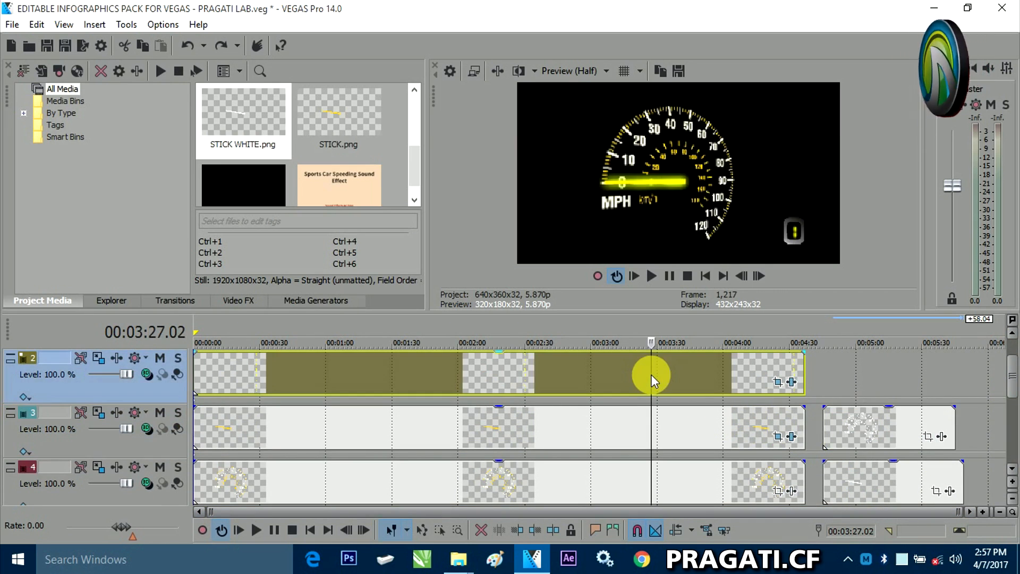
pyautogui.click(876, 422)
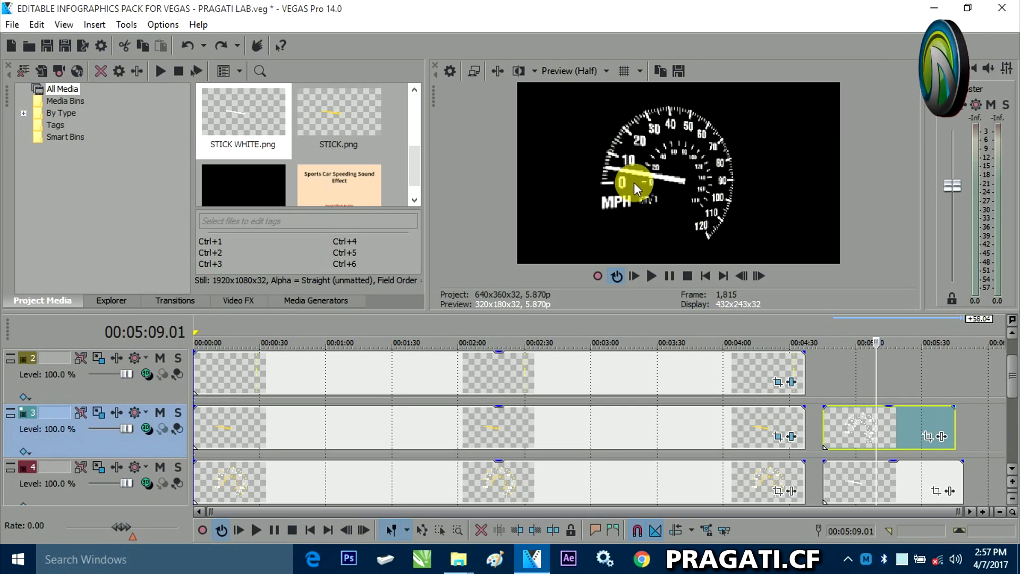
pyautogui.moveTo(1011, 373); pyautogui.dragTo(1010, 351)
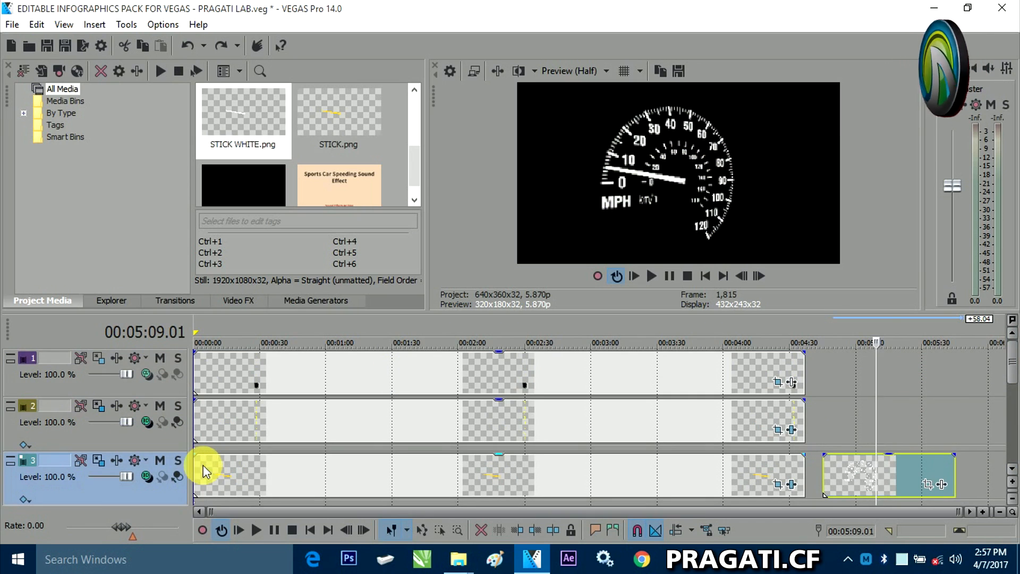
# - Show the available video effects, inspect the BCC Fast Film Glow settings on track 3's STICK event, and close them
pyautogui.click(132, 438)
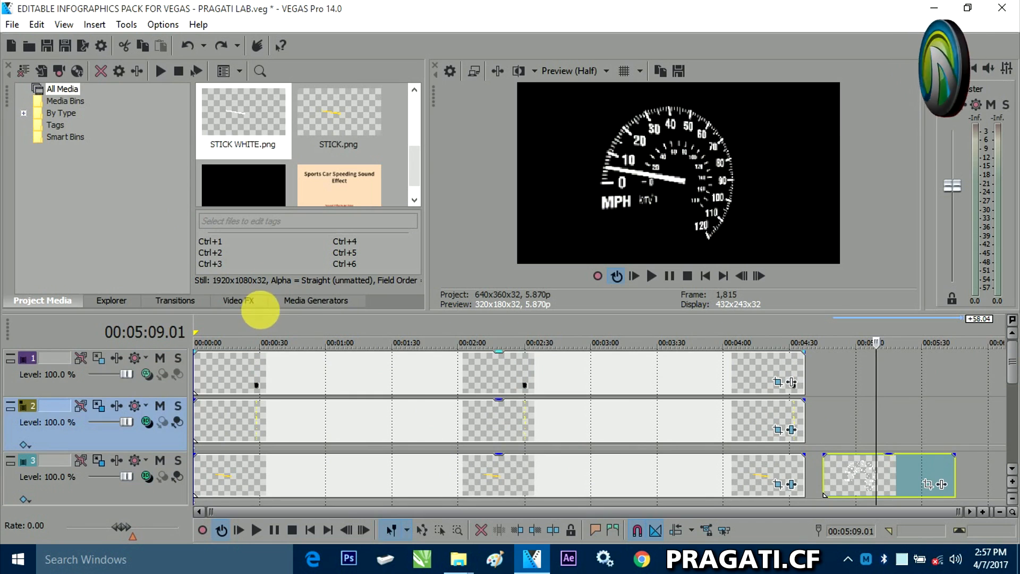
pyautogui.click(233, 302)
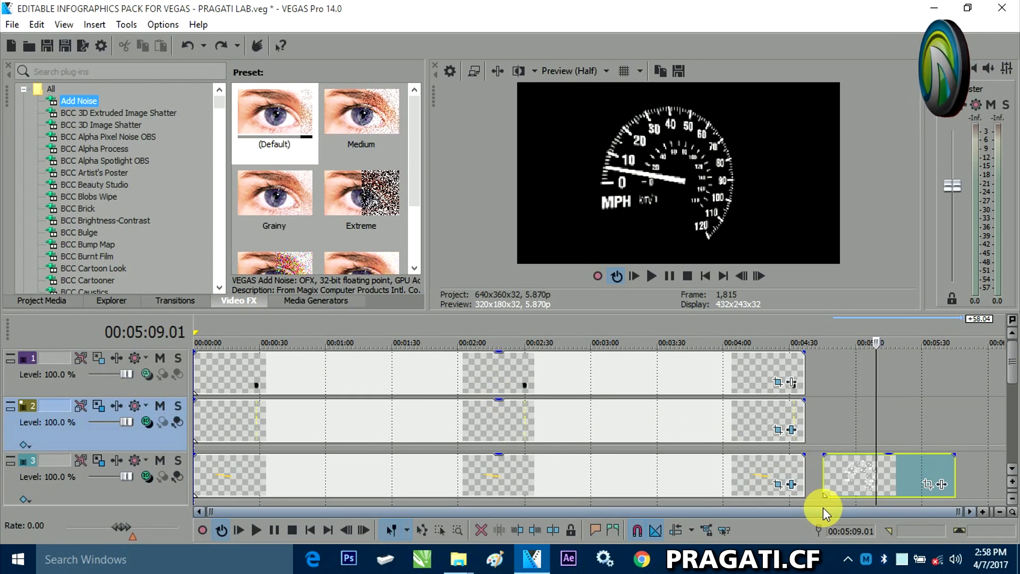
pyautogui.moveTo(1013, 370); pyautogui.dragTo(1013, 379)
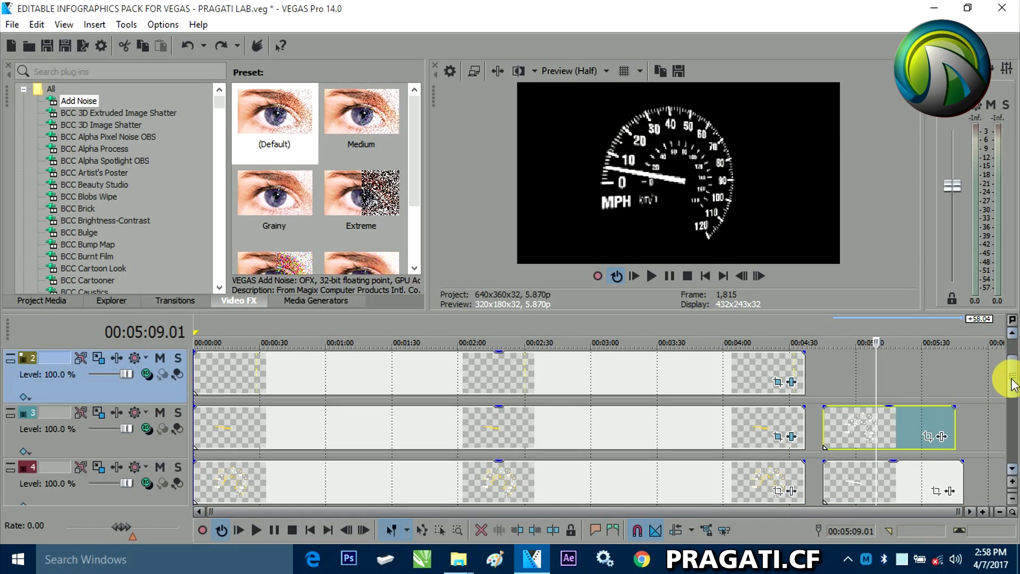
pyautogui.click(461, 429)
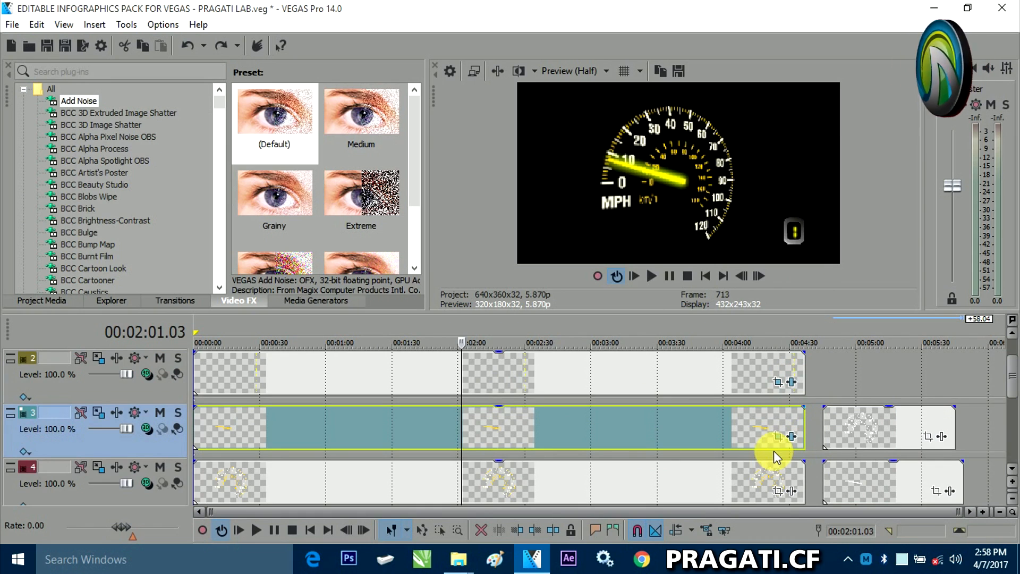
pyautogui.click(792, 437)
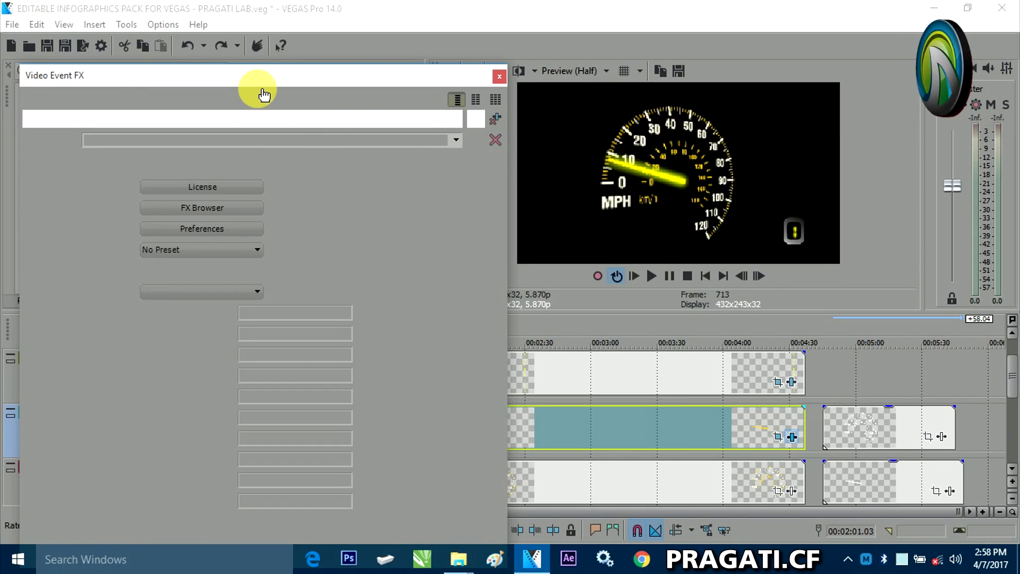
pyautogui.moveTo(257, 73); pyautogui.dragTo(348, 46)
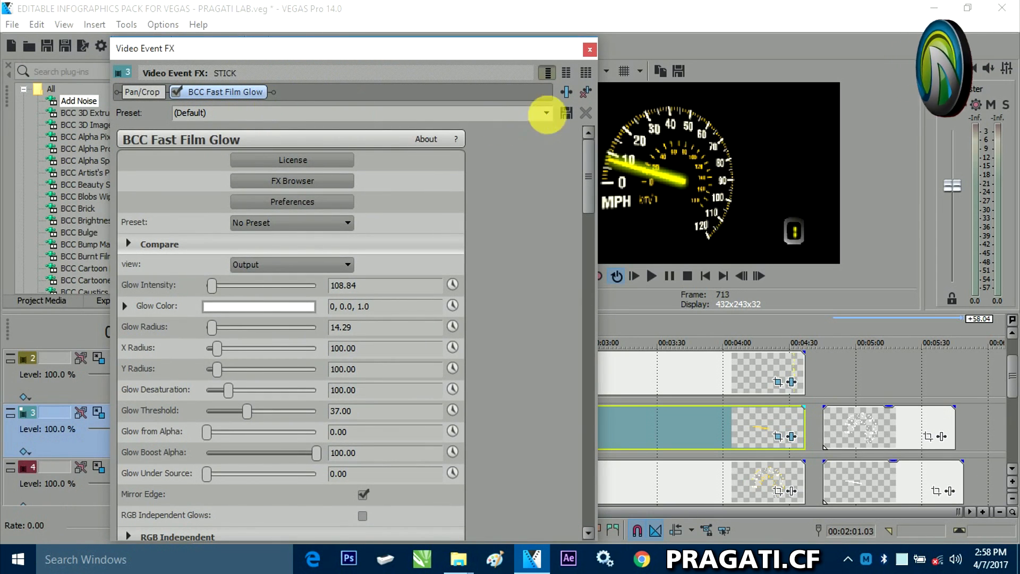
pyautogui.click(590, 49)
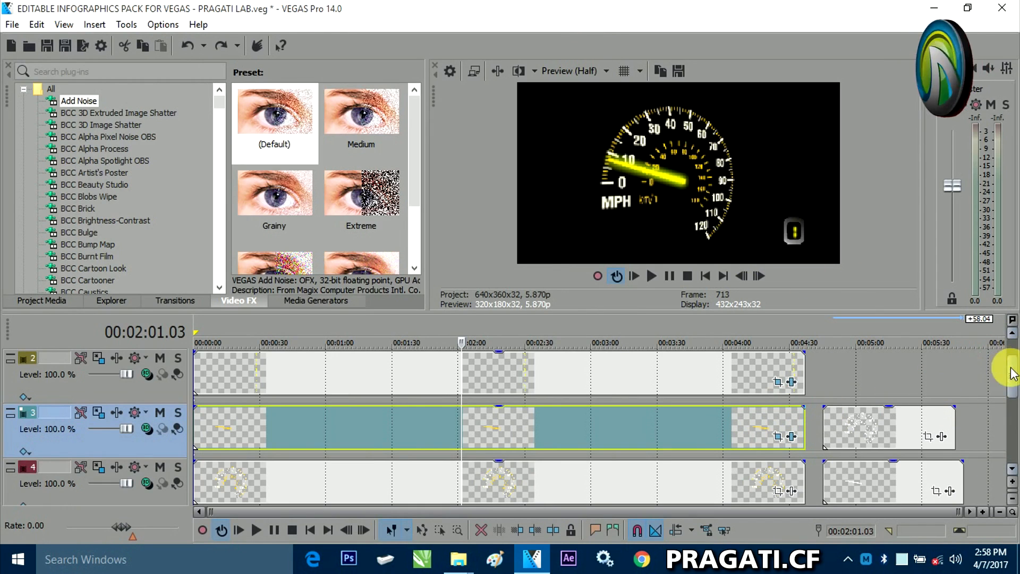
# - Preview the white speedometer at 00:05:09.01 and look over its separate dial and needle tracks
pyautogui.click(875, 417)
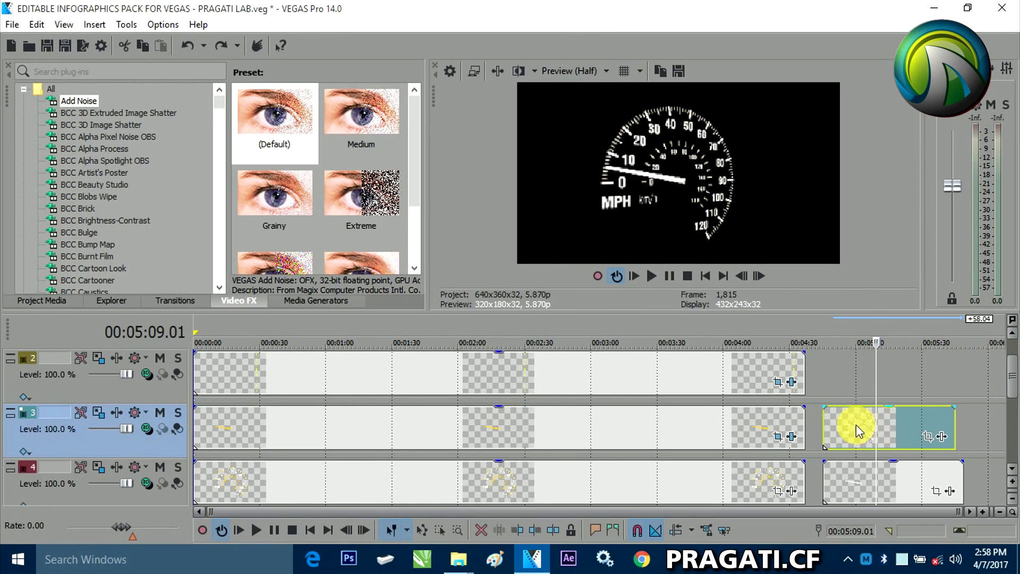
pyautogui.moveTo(1011, 381)
pyautogui.mouseDown()
pyautogui.moveTo(1015, 354)
pyautogui.moveTo(1017, 386)
pyautogui.mouseUp()
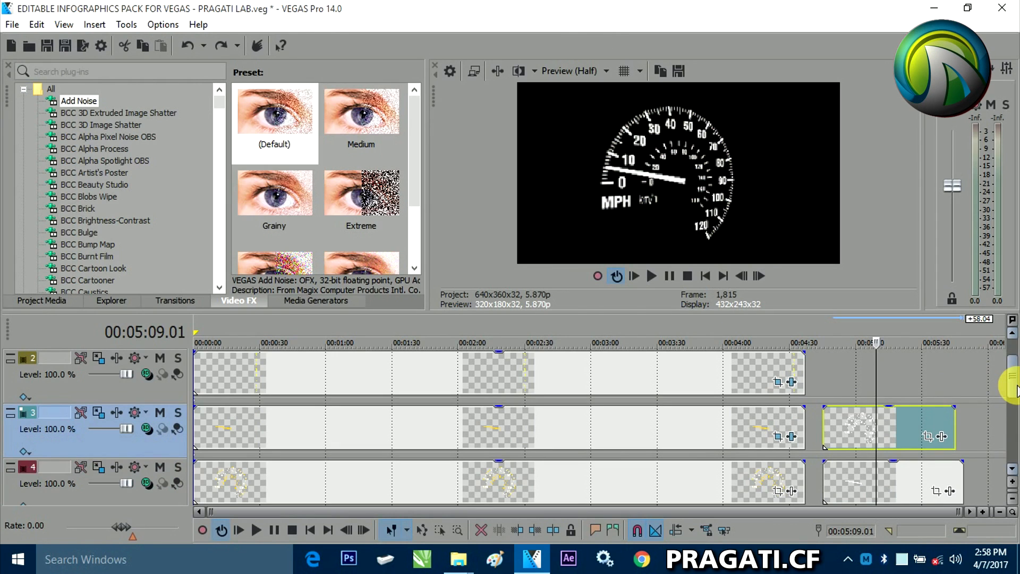
pyautogui.moveTo(1014, 390); pyautogui.dragTo(1013, 351)
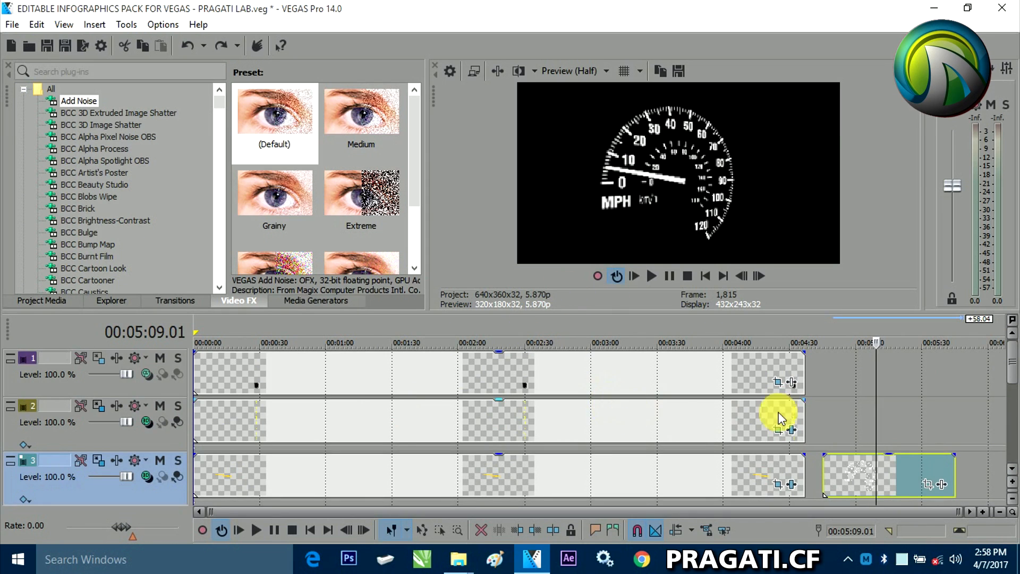
pyautogui.moveTo(1011, 375)
pyautogui.mouseDown()
pyautogui.moveTo(1013, 420)
pyautogui.moveTo(1011, 352)
pyautogui.moveTo(1013, 416)
pyautogui.moveTo(1012, 356)
pyautogui.moveTo(1015, 387)
pyautogui.mouseUp()
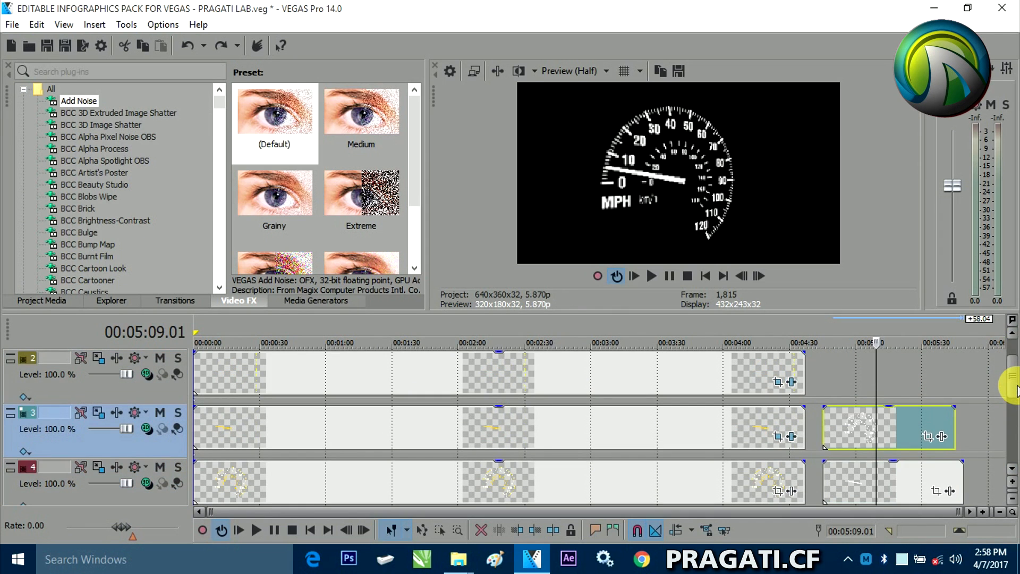
pyautogui.moveTo(962, 470); pyautogui.dragTo(965, 467)
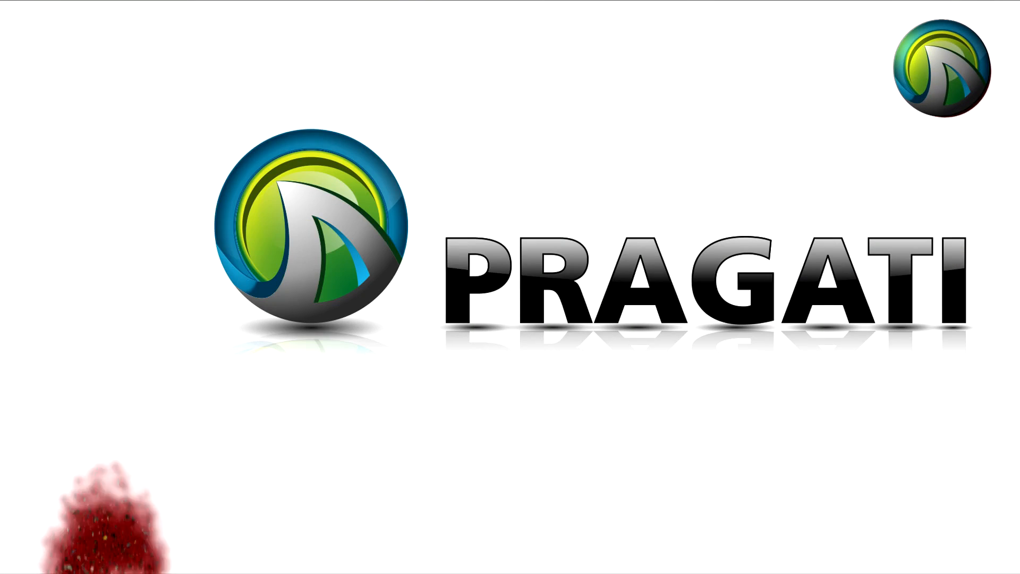